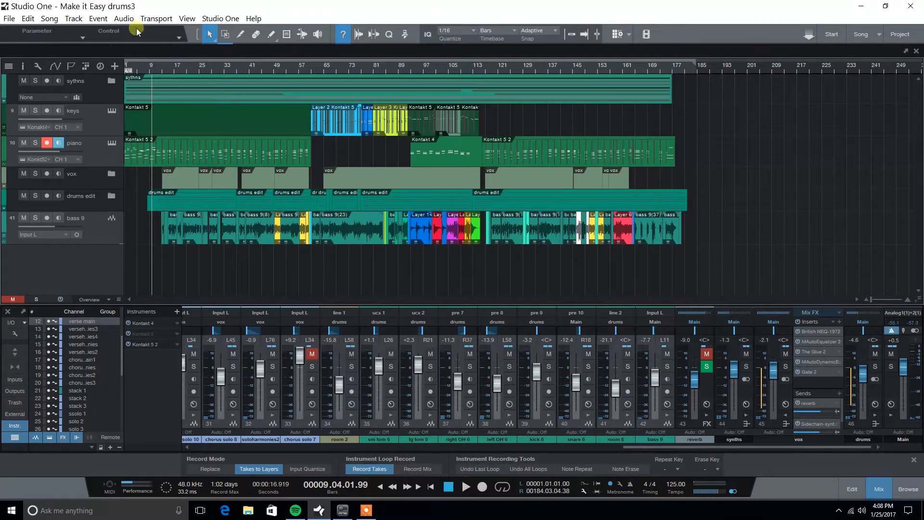
- Play the song from about bar 14 for several bars and stop playback
drag(163, 68, 173, 76)
click(178, 68)
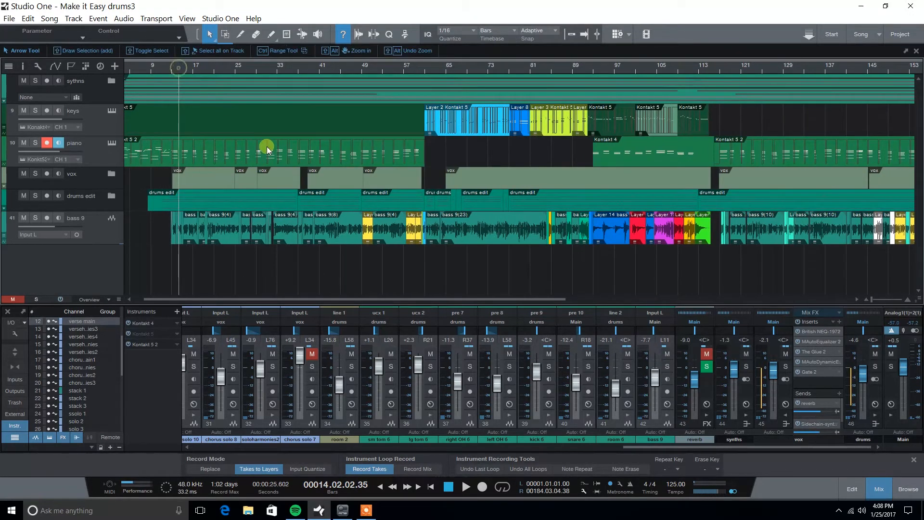
key(space)
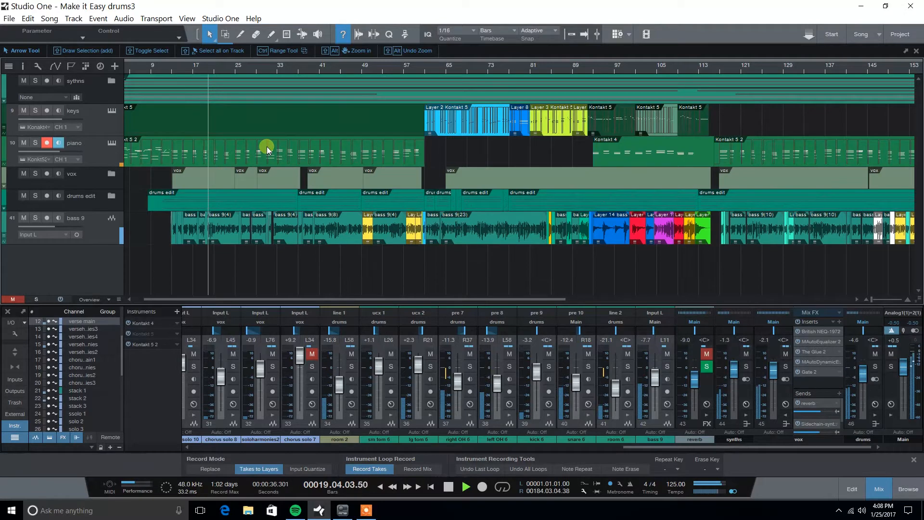
click(448, 487)
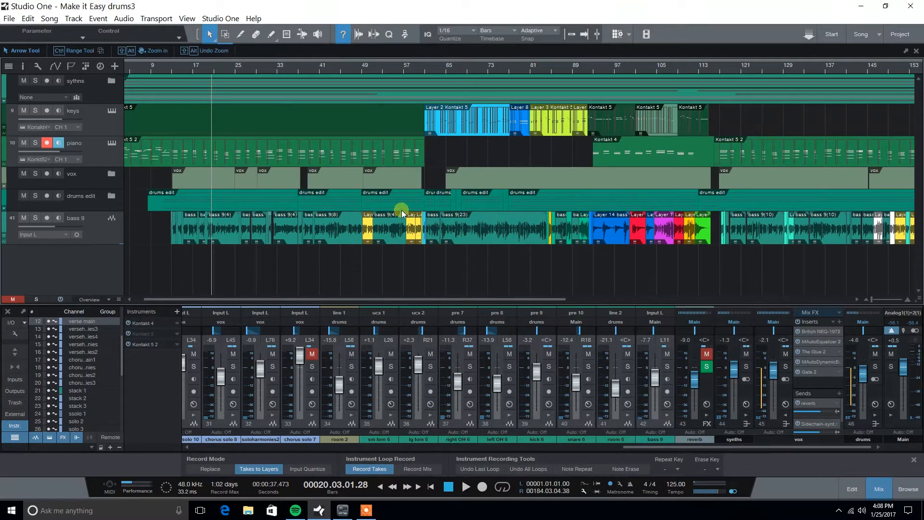
- Expand the vox folder track to show the individual vocal tracks inside it
click(111, 174)
click(112, 173)
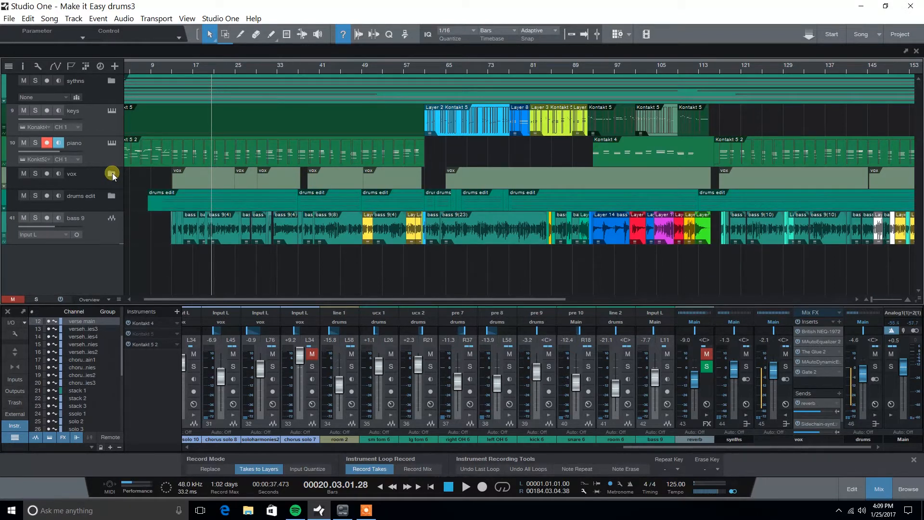
click(112, 174)
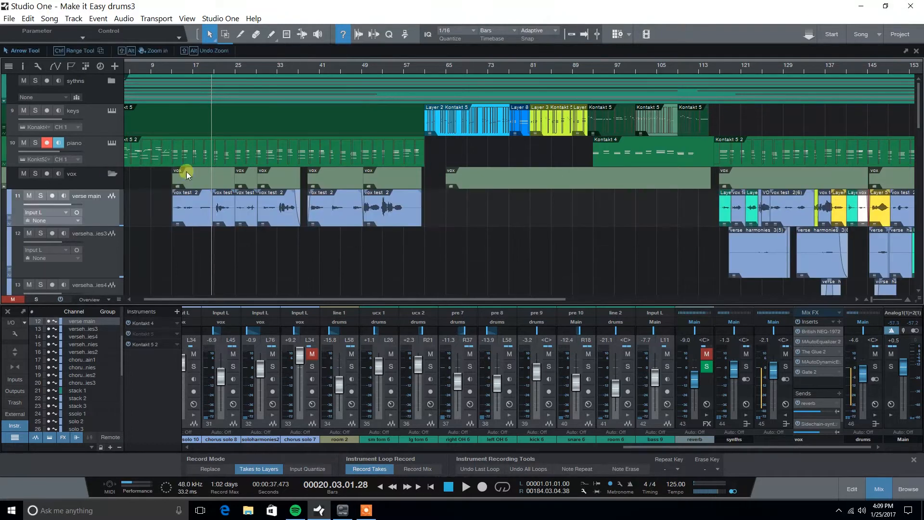
click(111, 174)
click(112, 174)
- Examine the vocal tracks in the vox folder, from verse main through the harmonies and chorus tracks to the stacks
scroll(175, 74, left, 1)
scroll(250, 194, down, 10)
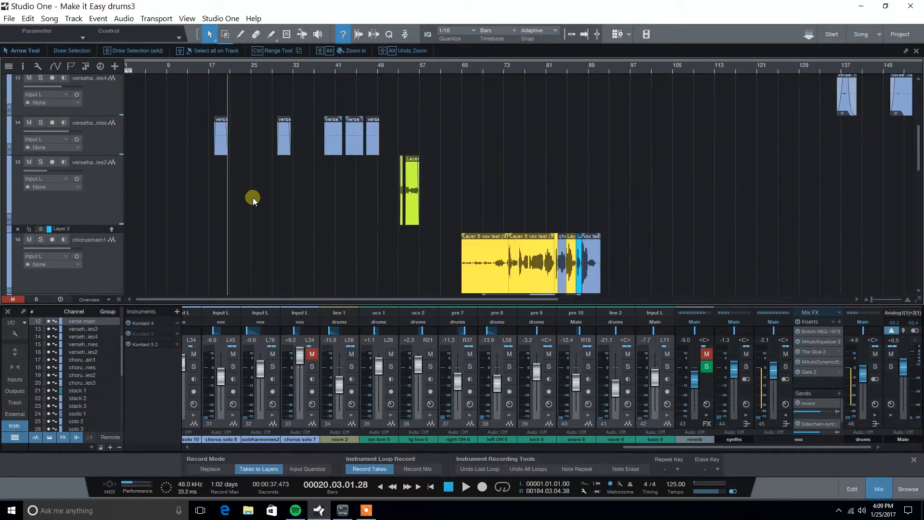
scroll(325, 252, up, 6)
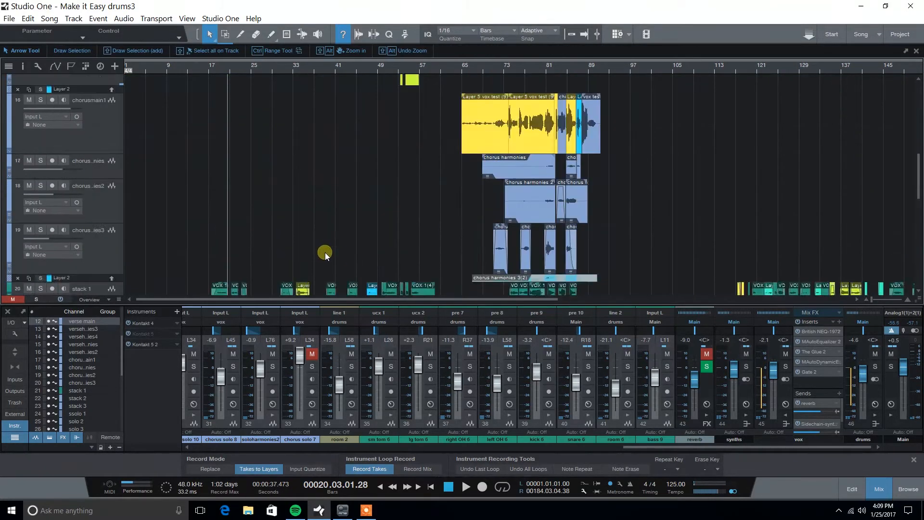
scroll(252, 149, up, 3)
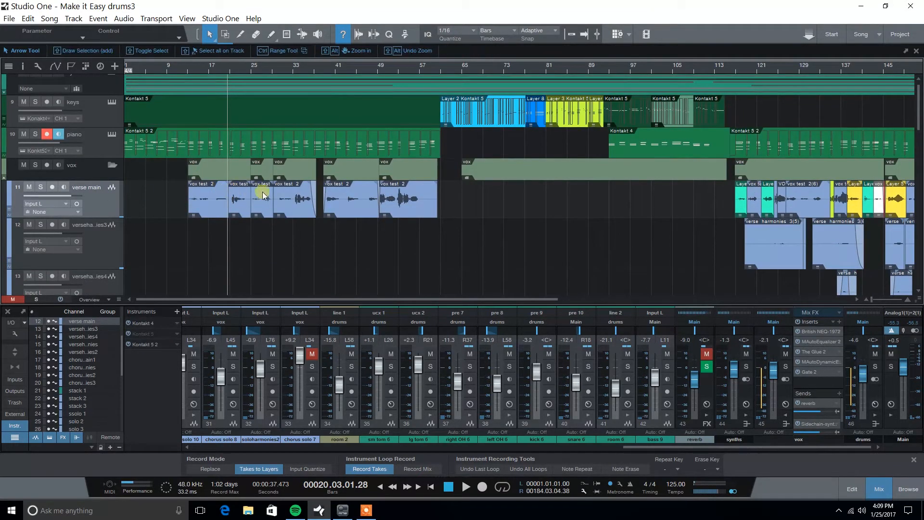
scroll(226, 217, down, 4)
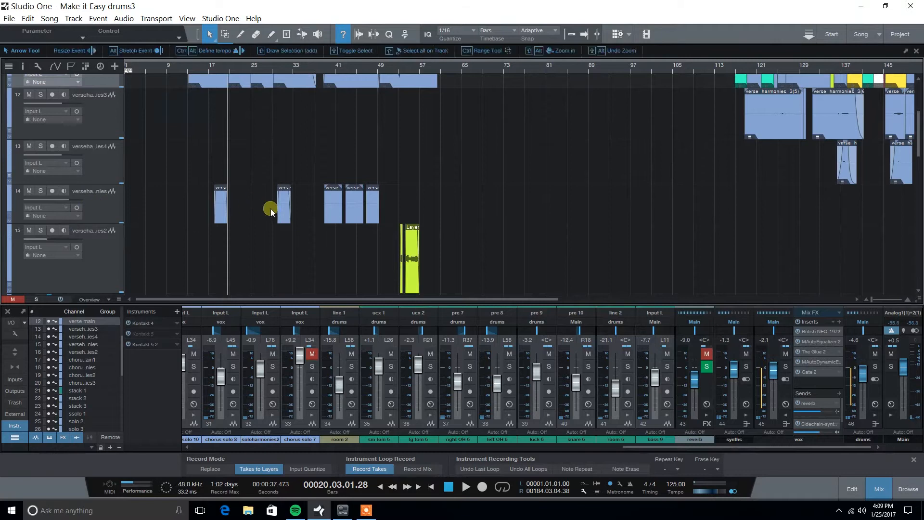
scroll(224, 234, down, 8)
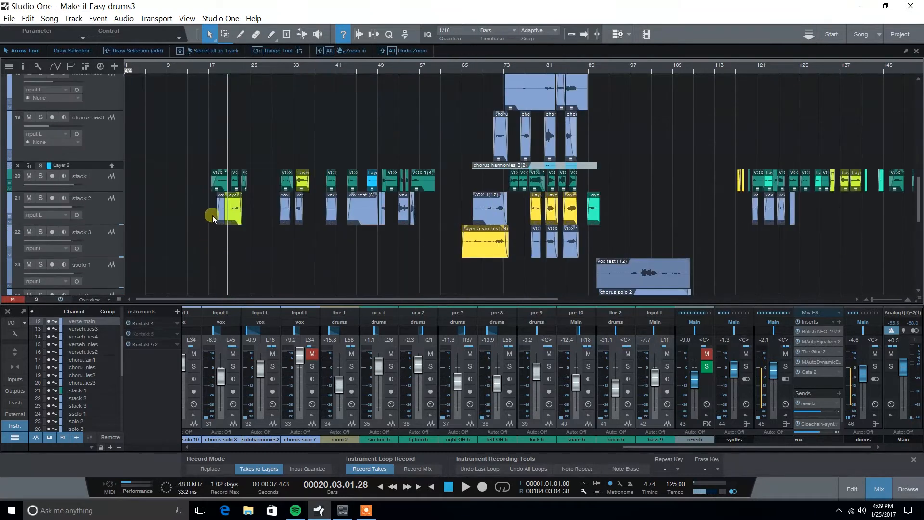
click(107, 210)
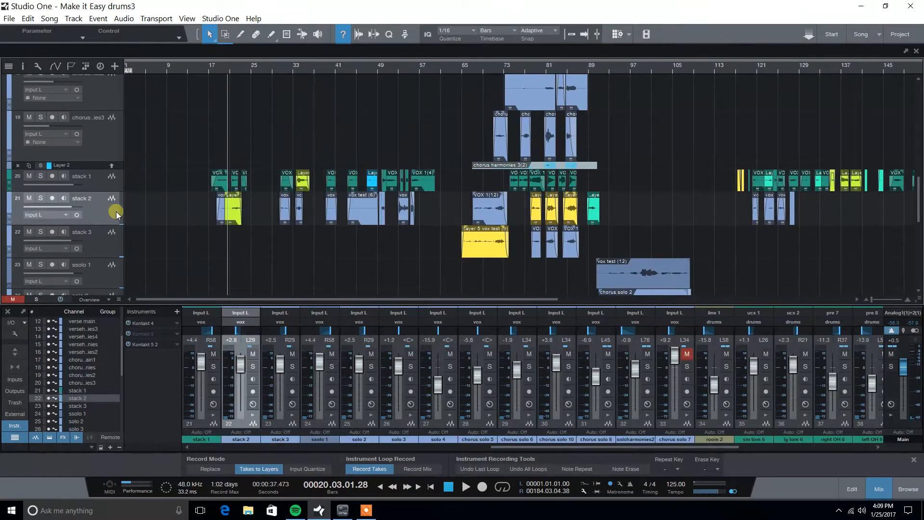
drag(102, 192, 106, 202)
scroll(284, 231, up, 10)
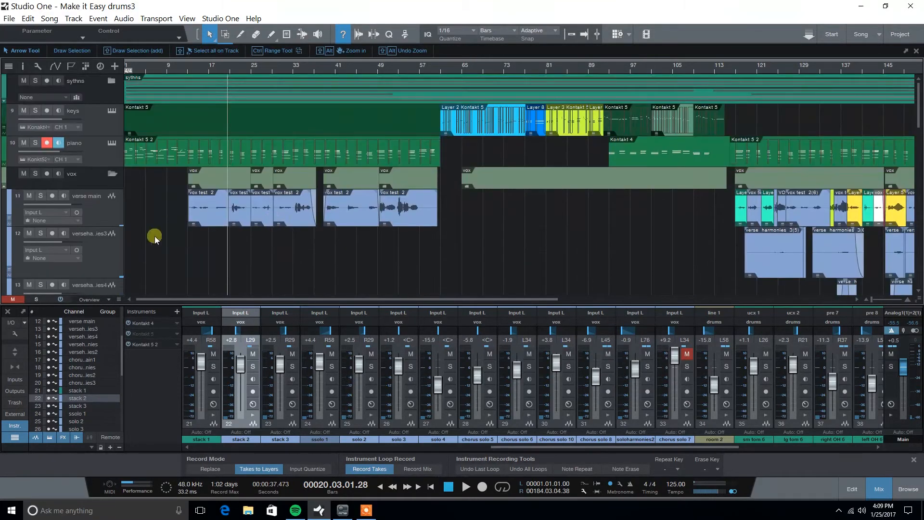
- Open the CLA-2A Mono insert of the verse main track, and play the track soloed from about bar 20
click(102, 207)
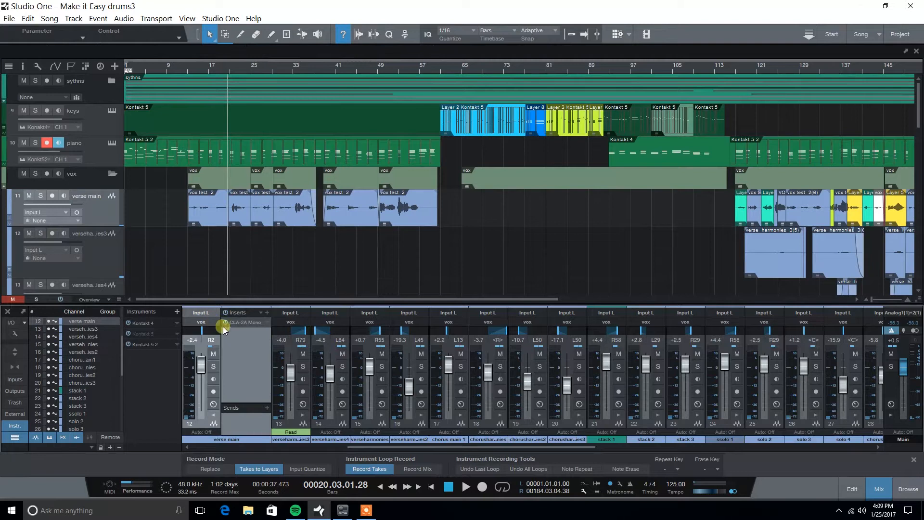
click(236, 322)
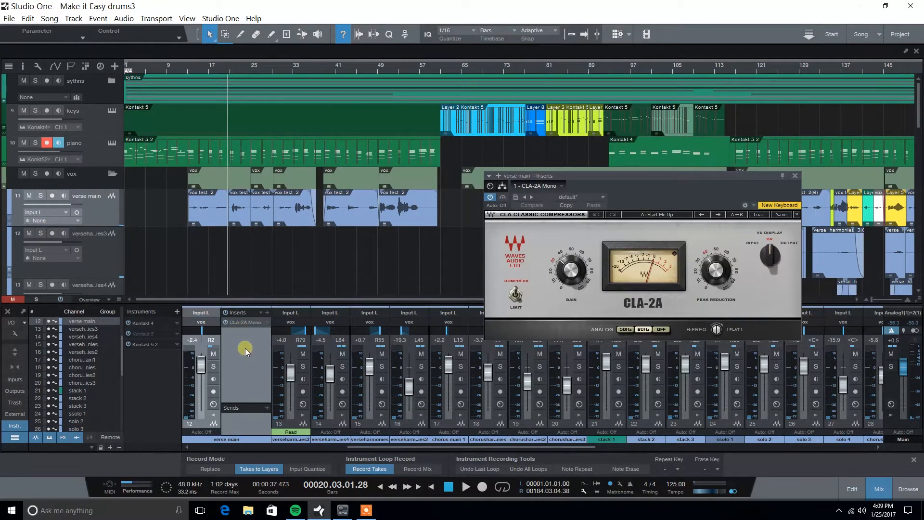
click(41, 196)
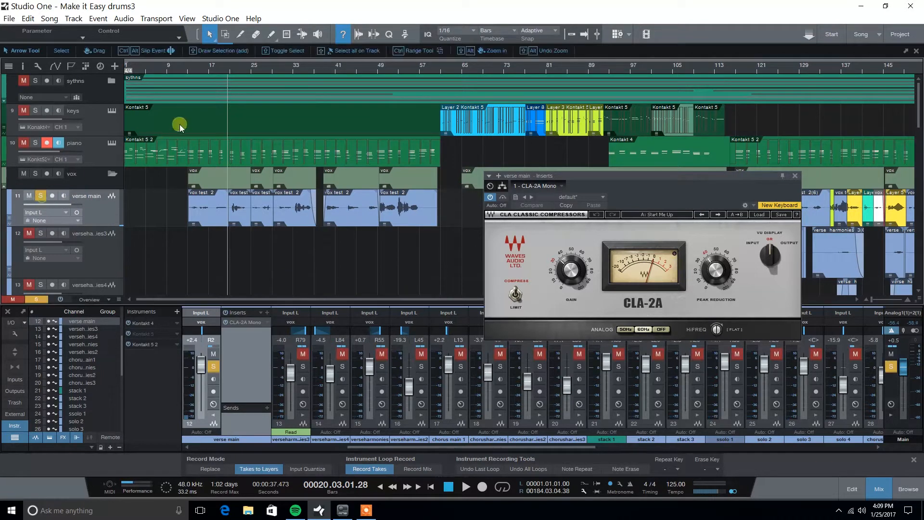
key(space)
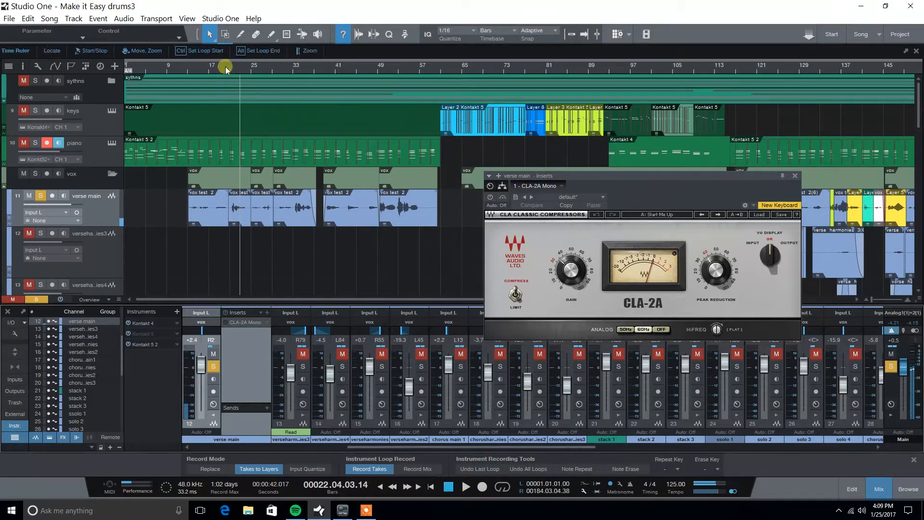
key(space)
key(space)
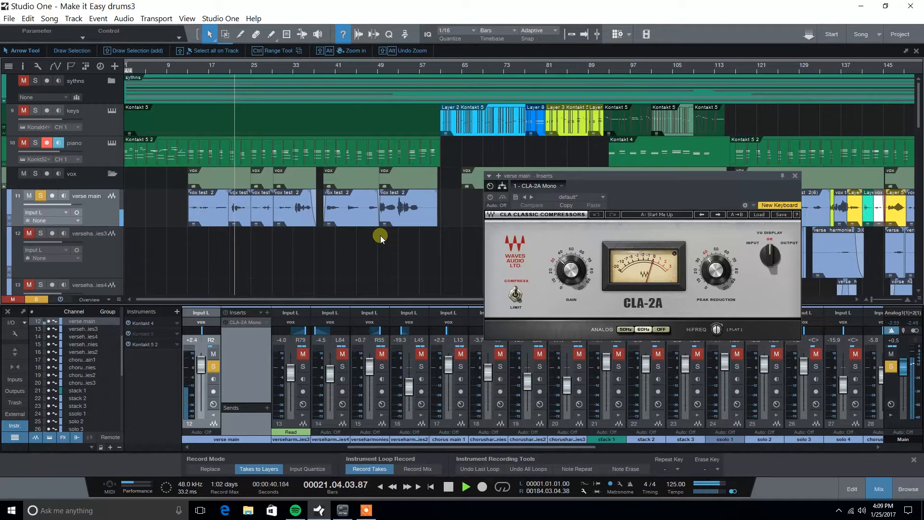
key(space)
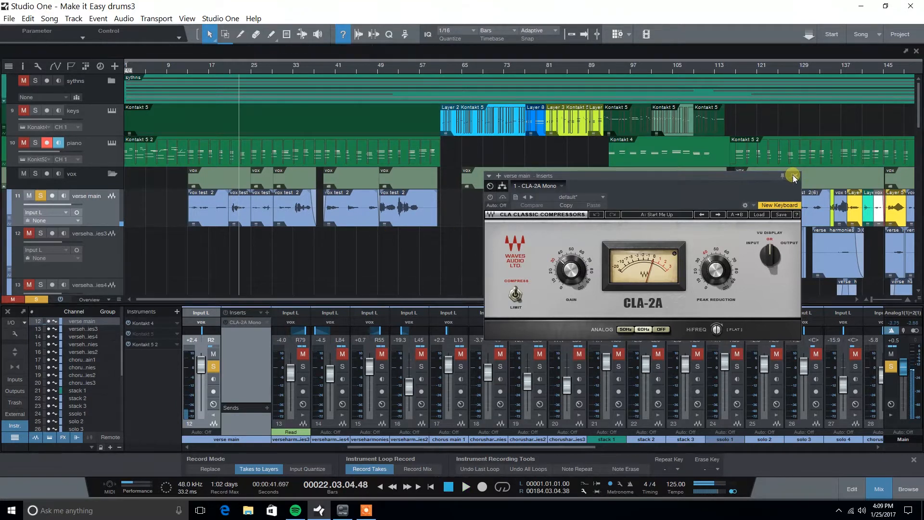
- Review the Gain and Peak Reduction controls of the verse main track's CLA-2A Mono compressor, and close its window
click(227, 323)
click(243, 322)
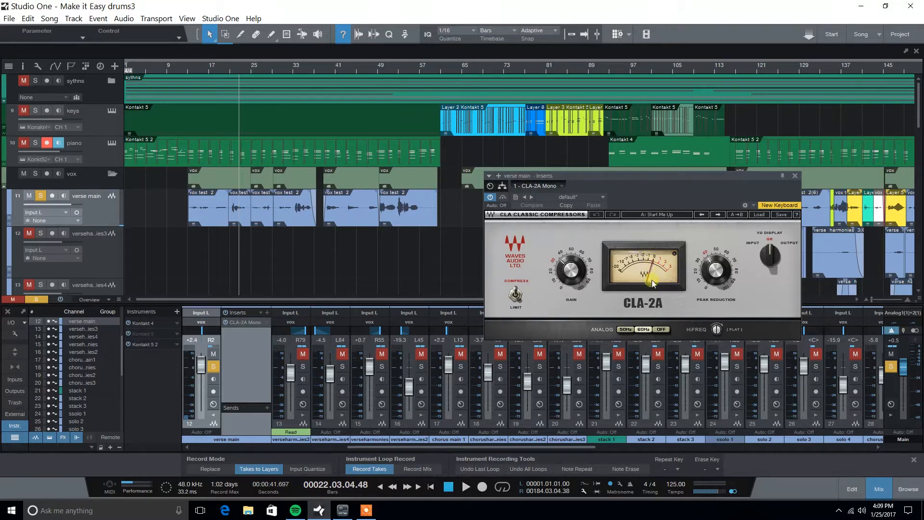
mouse_move(573, 261)
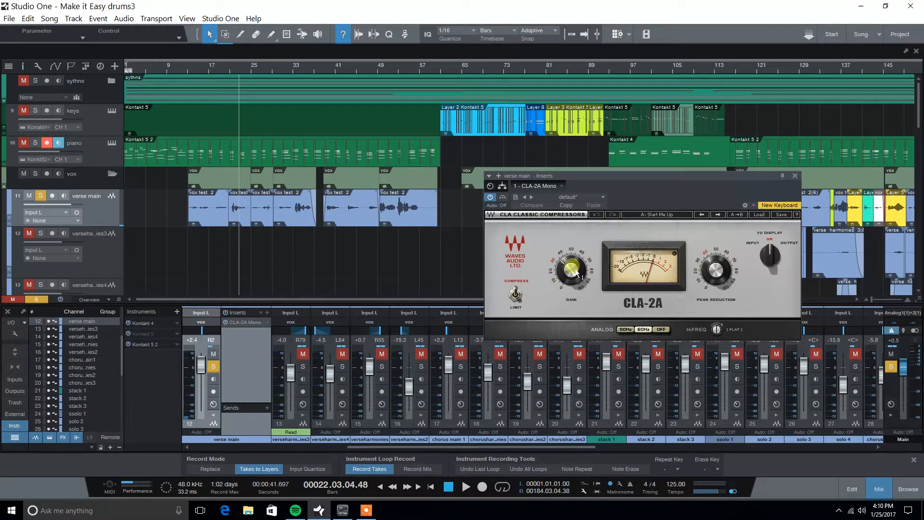
mouse_move(723, 274)
drag(732, 184, 711, 168)
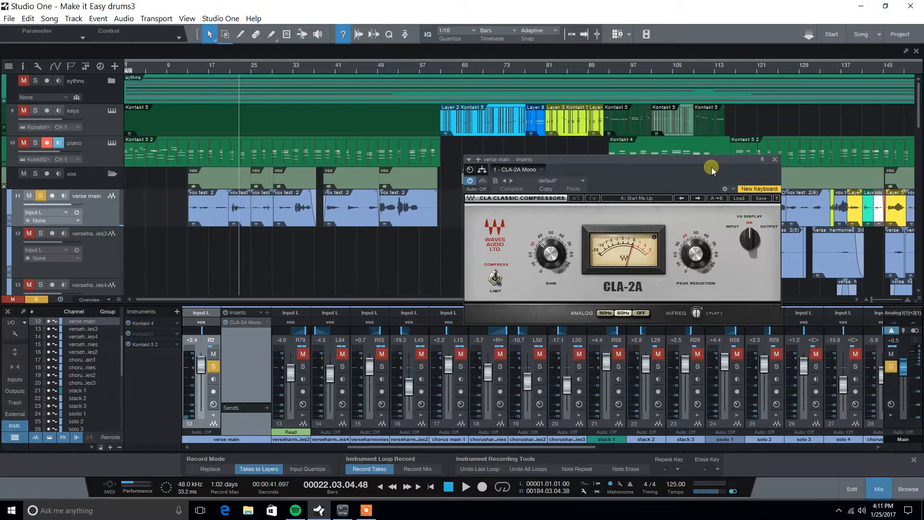
click(775, 159)
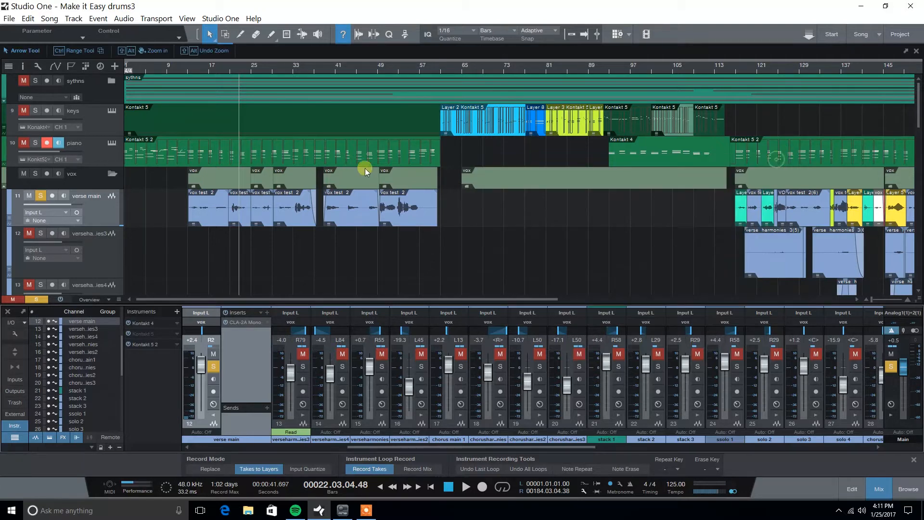
- Open the MAutoEqualizer 3 insert on the verse harmonies channel of track 14
scroll(309, 204, down, 4)
scroll(304, 213, down, 3)
scroll(303, 215, up, 3)
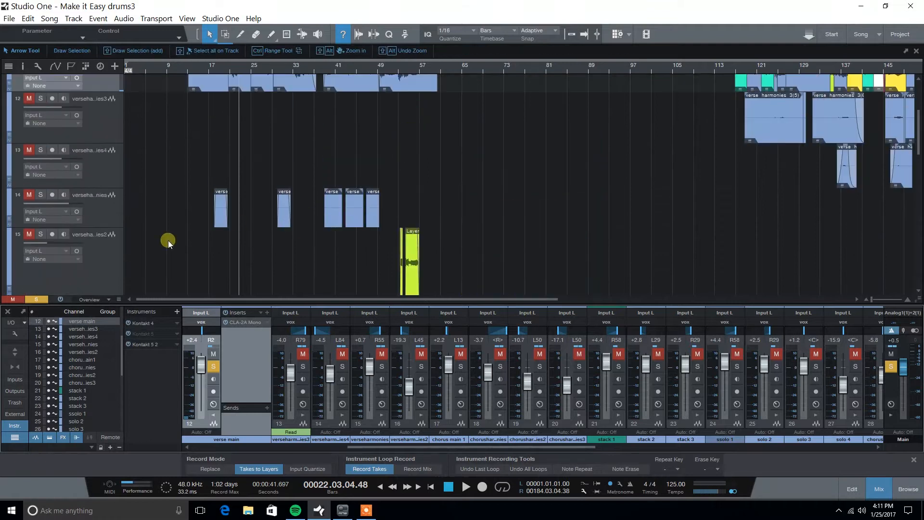
click(109, 207)
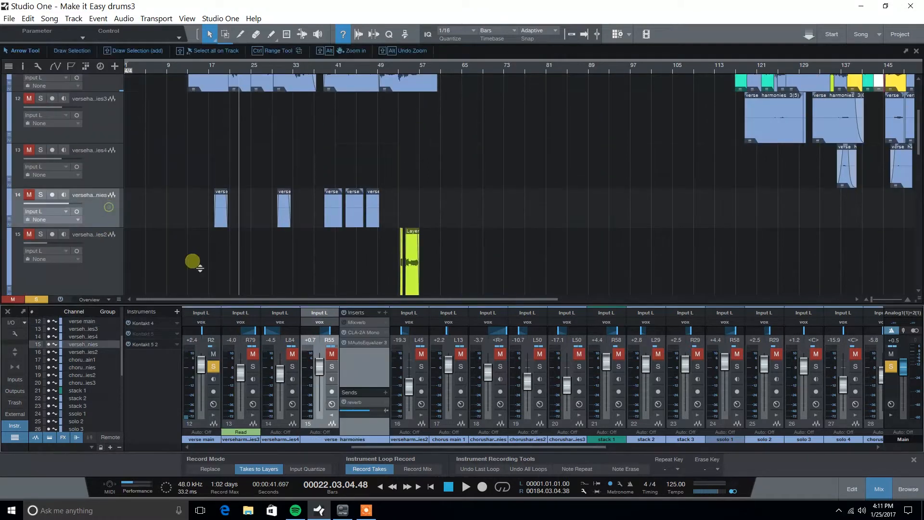
click(369, 342)
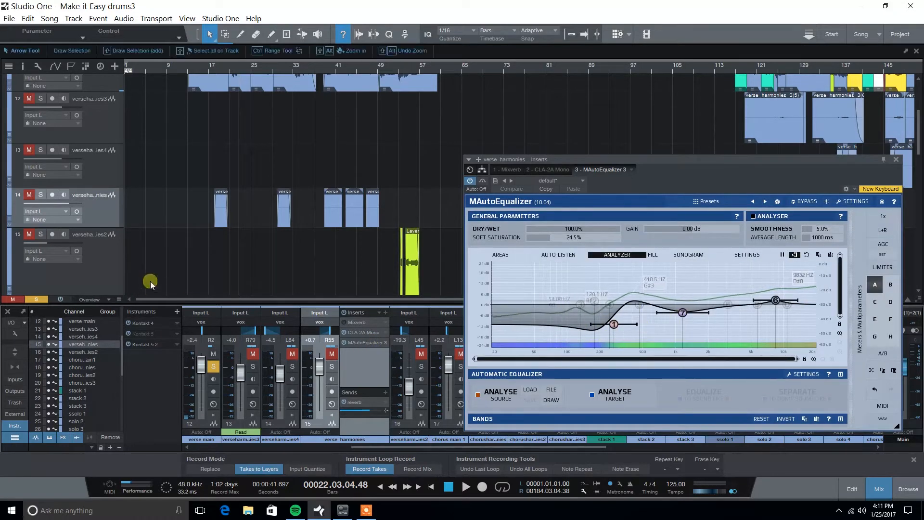
- Audition the verse harmonies track in solo around bar 31 with its equalizer open, closing the equalizer and clearing the solo when done
scroll(192, 231, down, 3)
scroll(247, 206, up, 4)
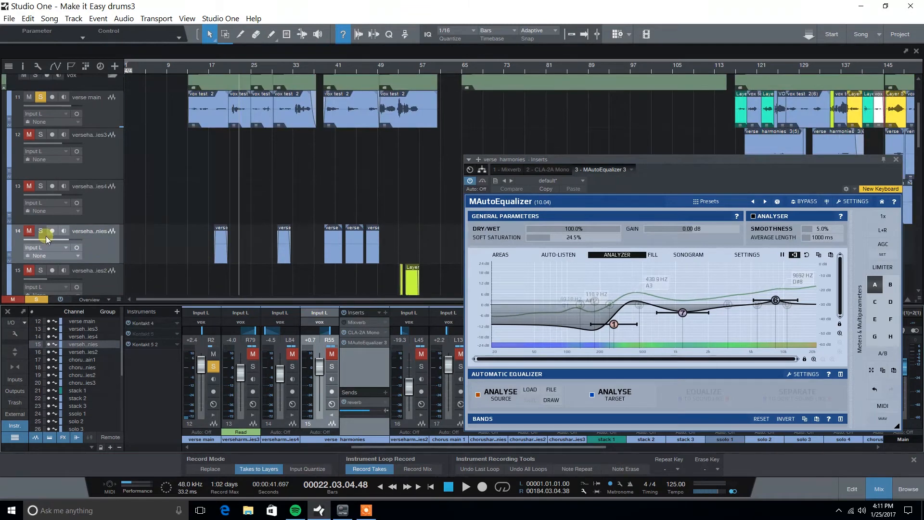
scroll(231, 233, up, 2)
scroll(283, 221, down, 3)
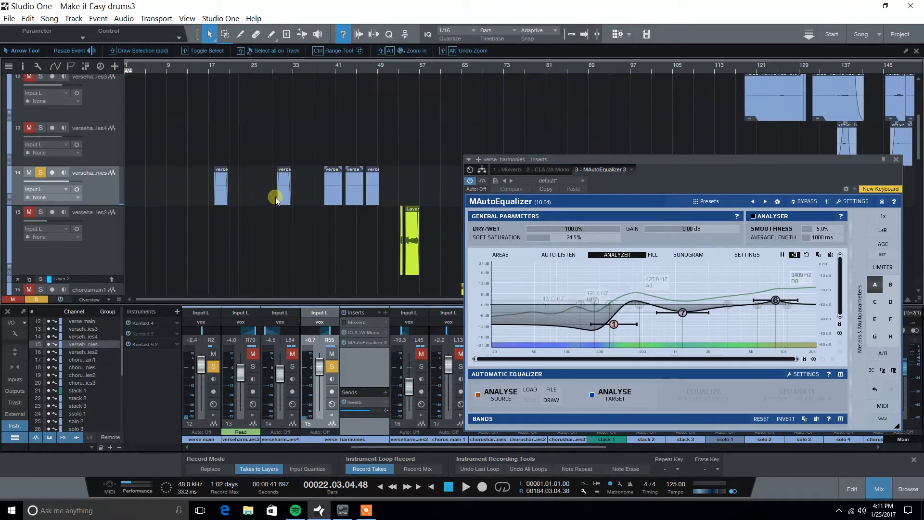
click(274, 70)
drag(280, 72, 293, 90)
key(space)
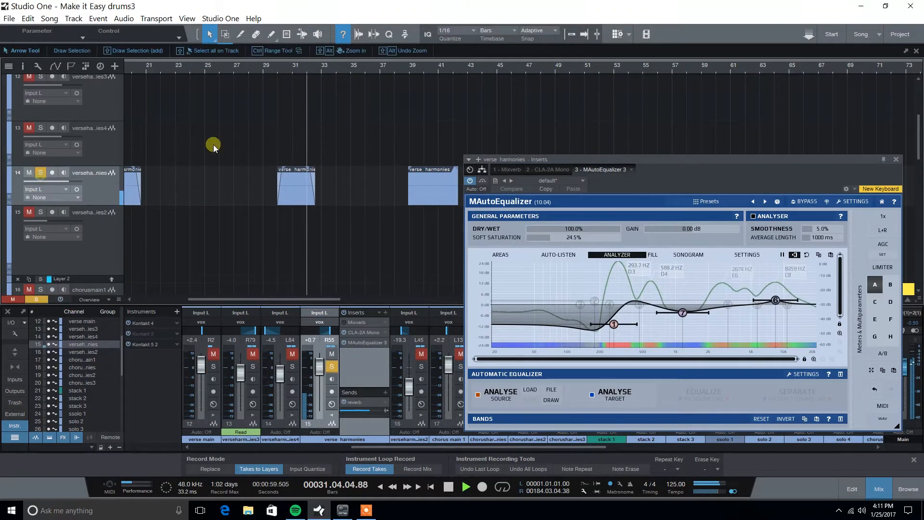
click(279, 69)
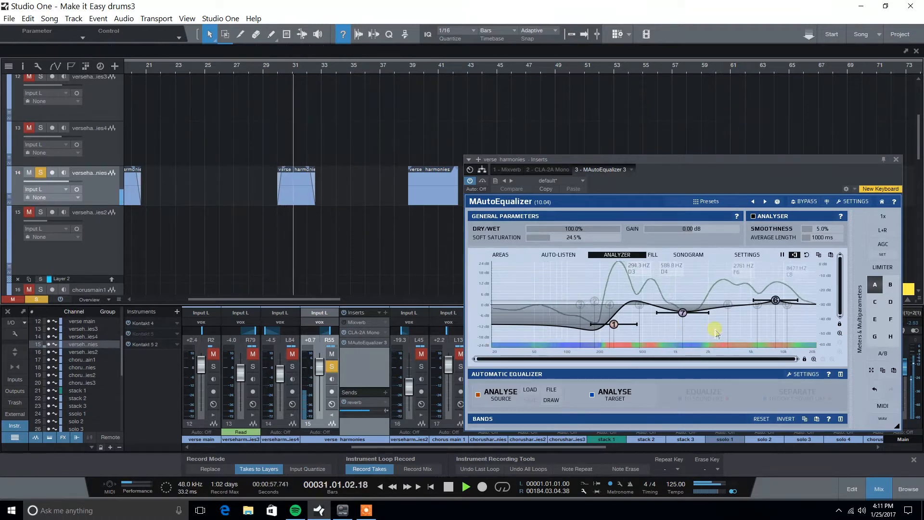
key(space)
click(896, 159)
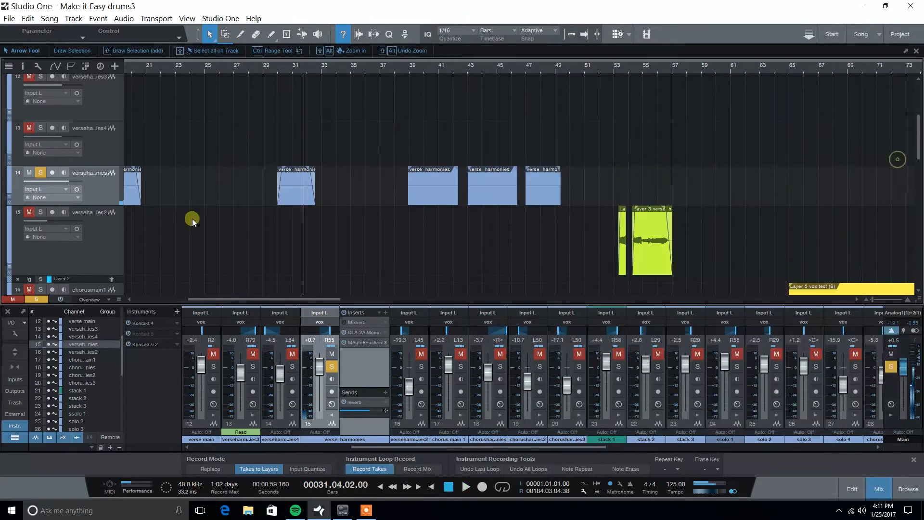
click(41, 173)
- Show the inserts of the stack 1 channel, and open the Pipeline Mono insert of the stack 2 channel
scroll(202, 219, down, 6)
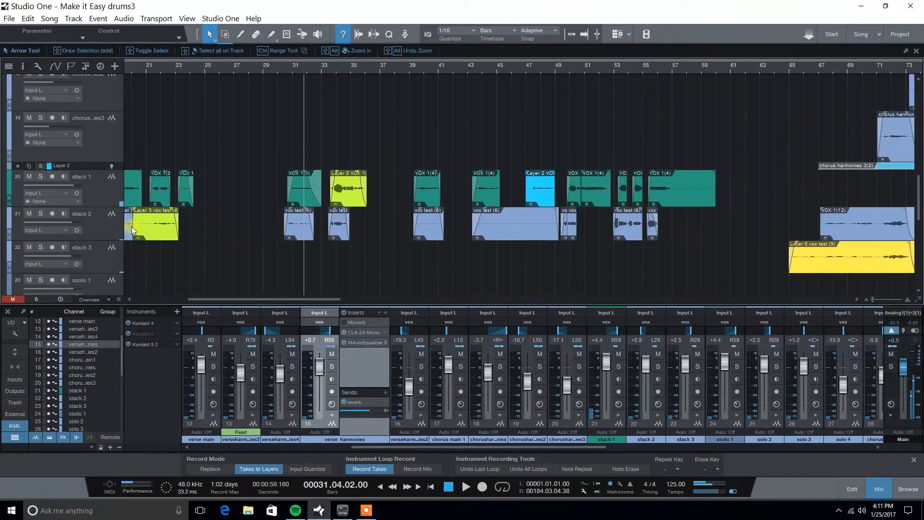
click(103, 201)
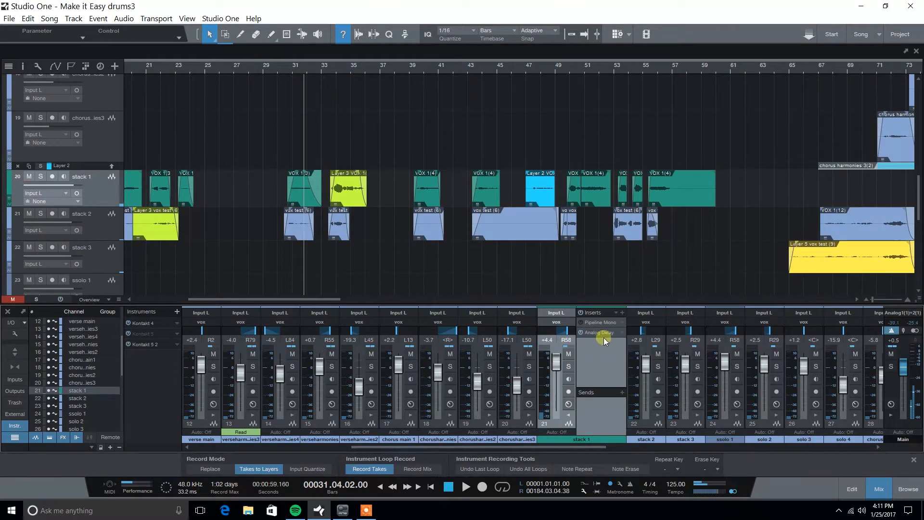
click(94, 230)
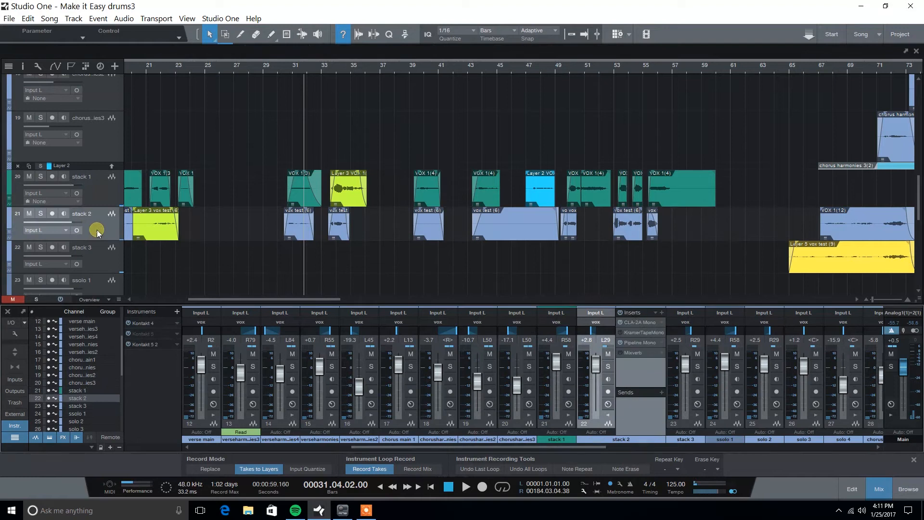
click(640, 342)
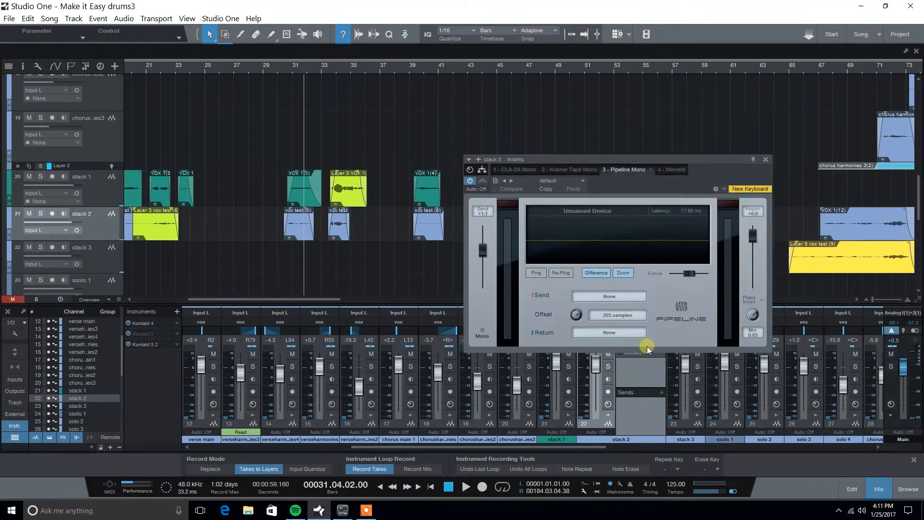
drag(712, 171, 803, 94)
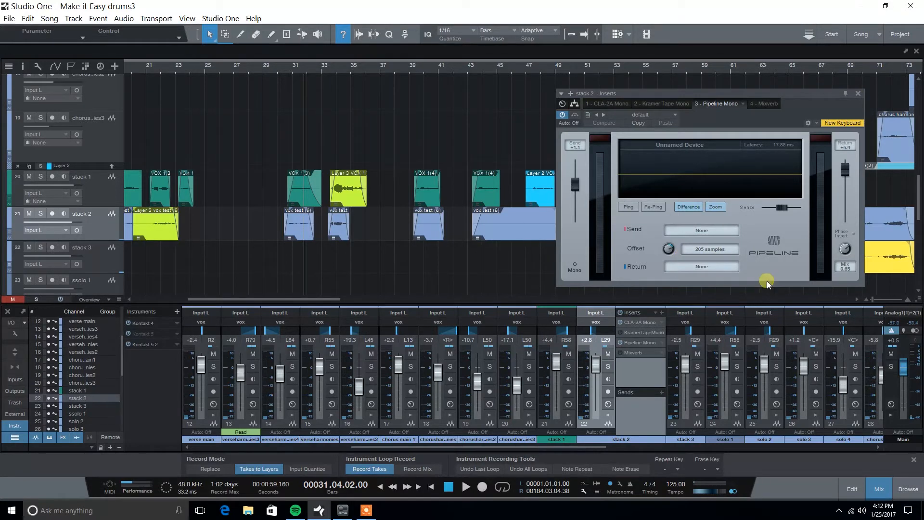
- Close the Pipeline Mono window and audition the stack 2 track in solo from bars 31 and 33, toggling its Pipeline Mono insert
click(858, 94)
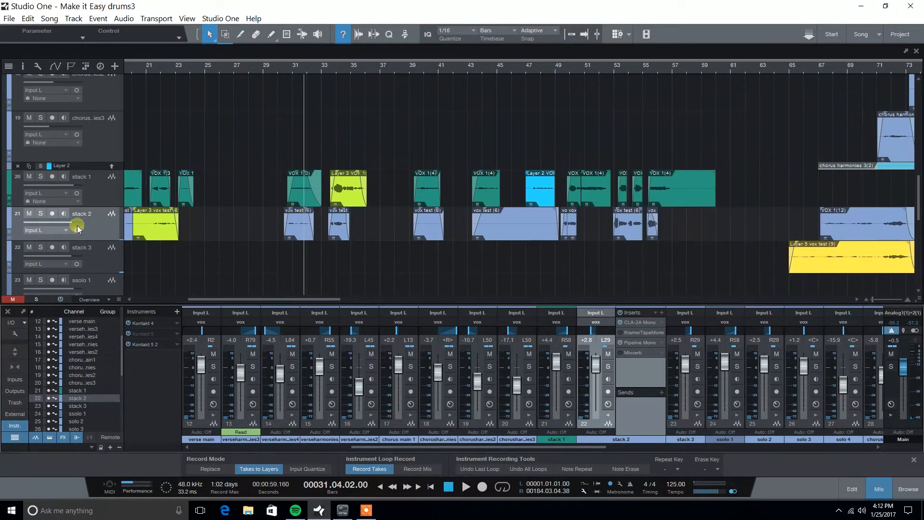
click(39, 214)
click(295, 67)
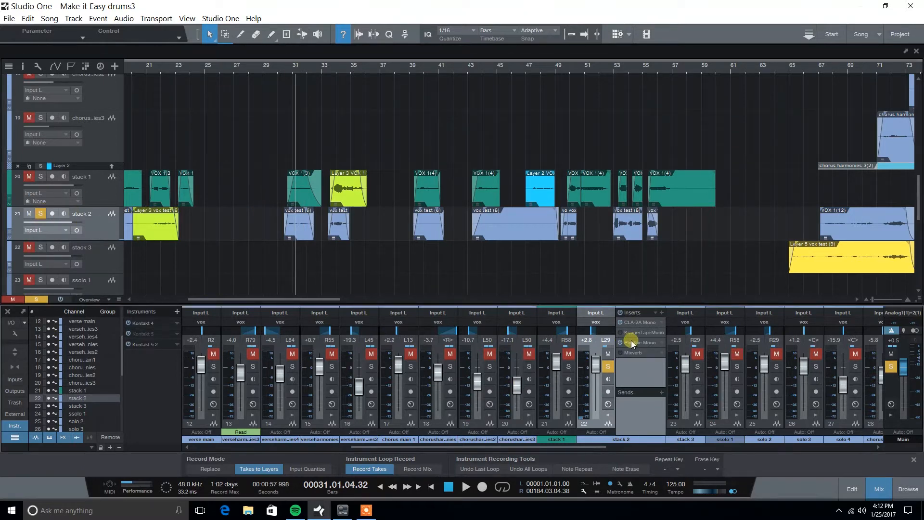
key(space)
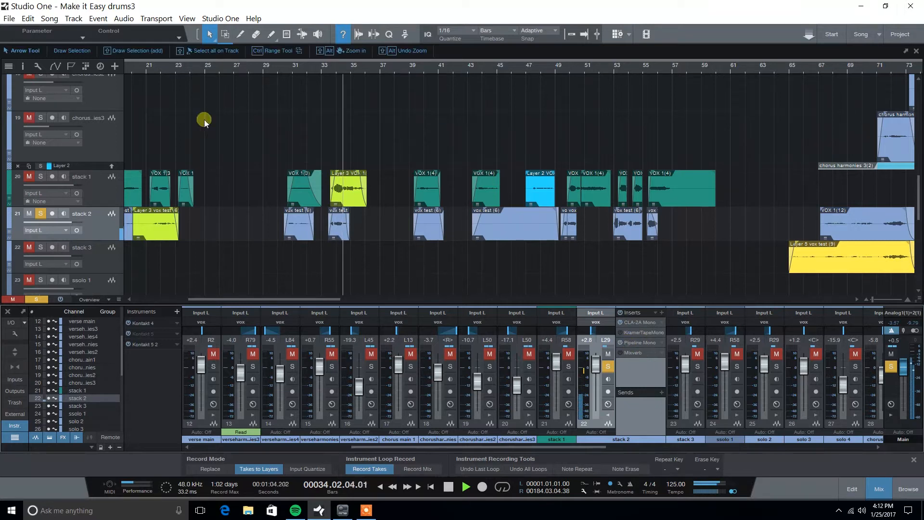
click(330, 69)
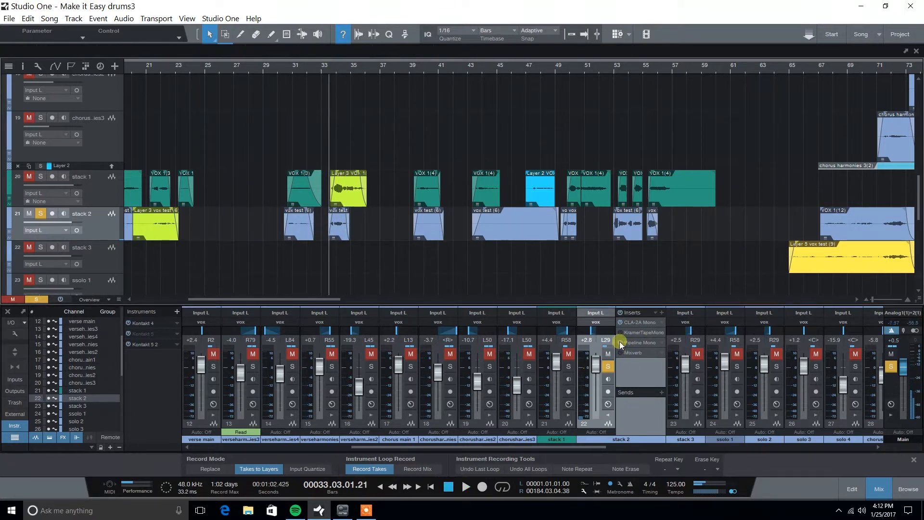
key(space)
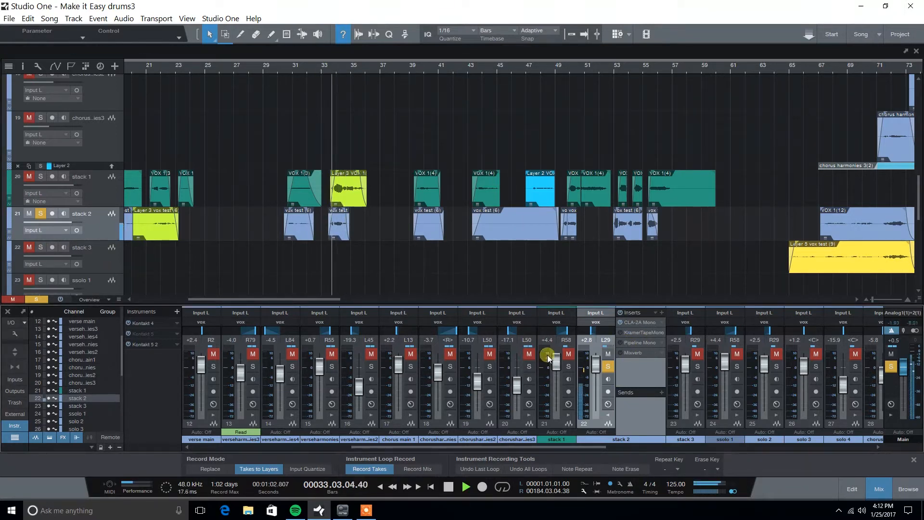
key(space)
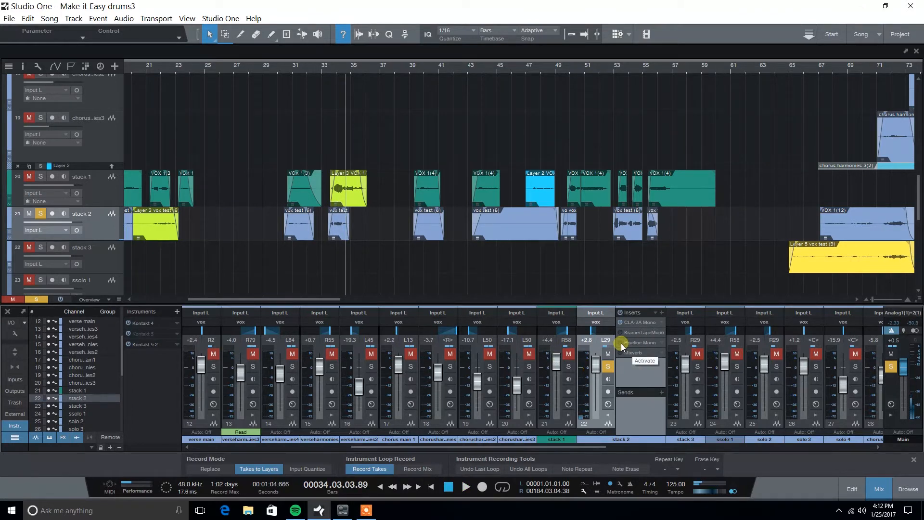
click(621, 344)
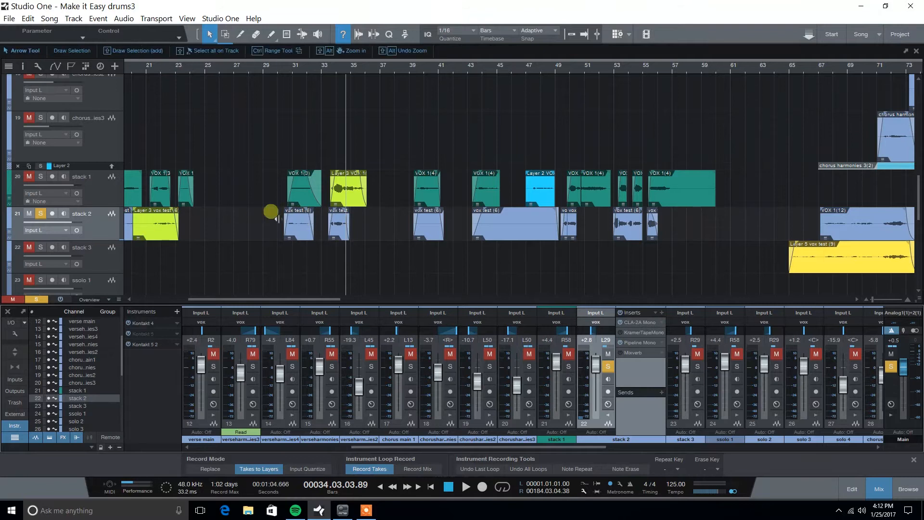
- Solo the verse main track together with stack 2 and audition both around bar 33
scroll(345, 200, up, 6)
scroll(334, 190, up, 3)
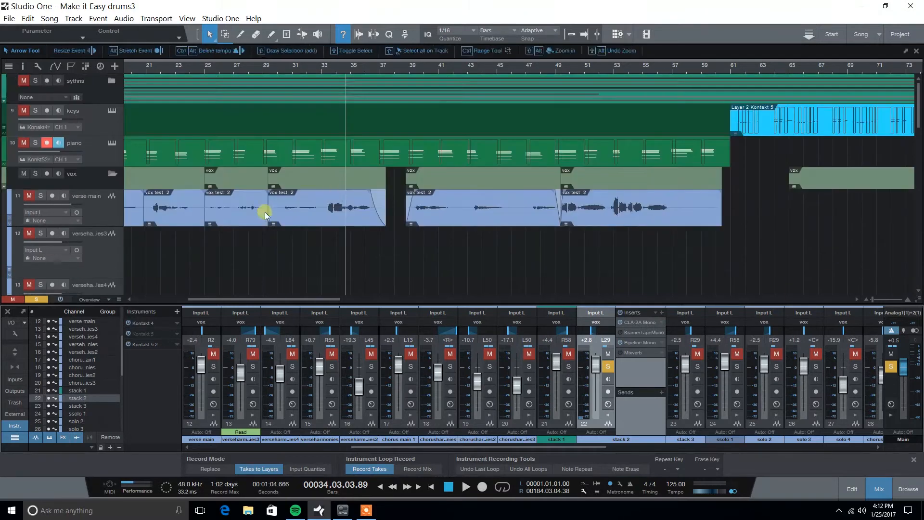
click(39, 192)
scroll(299, 161, down, 2)
scroll(299, 160, down, 6)
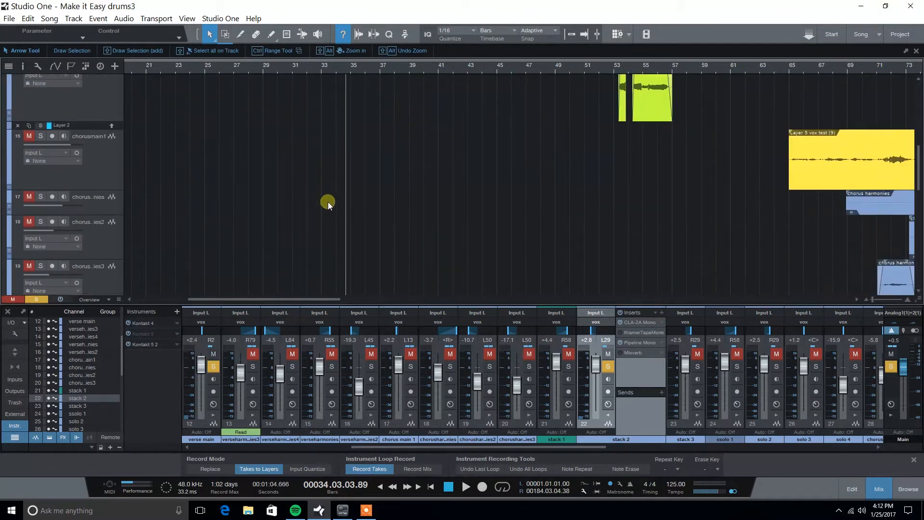
click(334, 63)
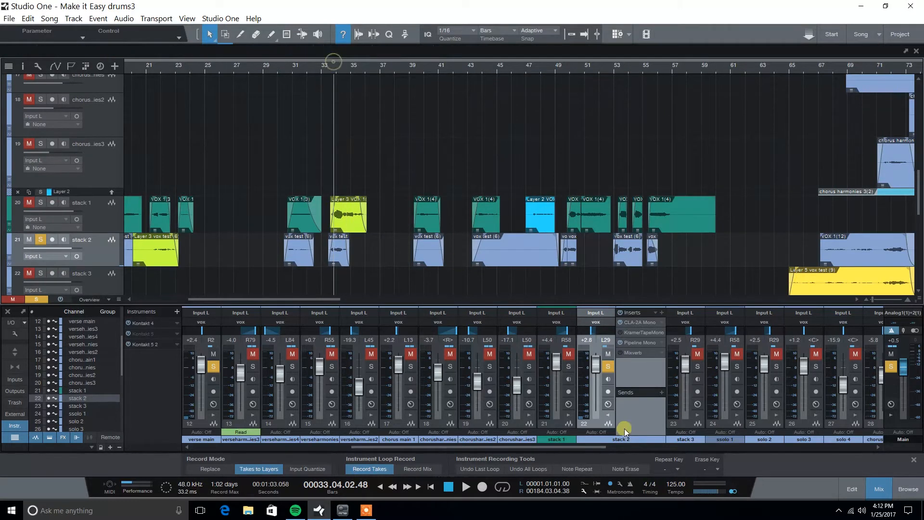
key(space)
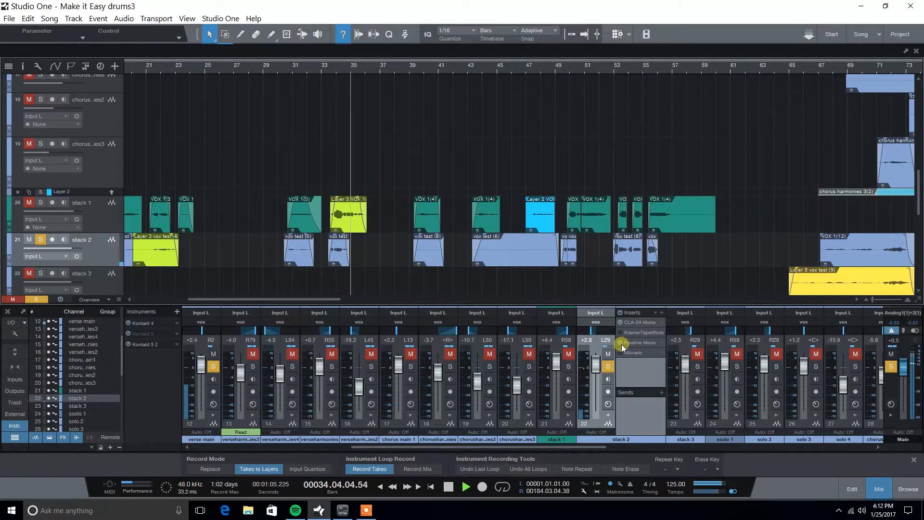
key(space)
click(331, 79)
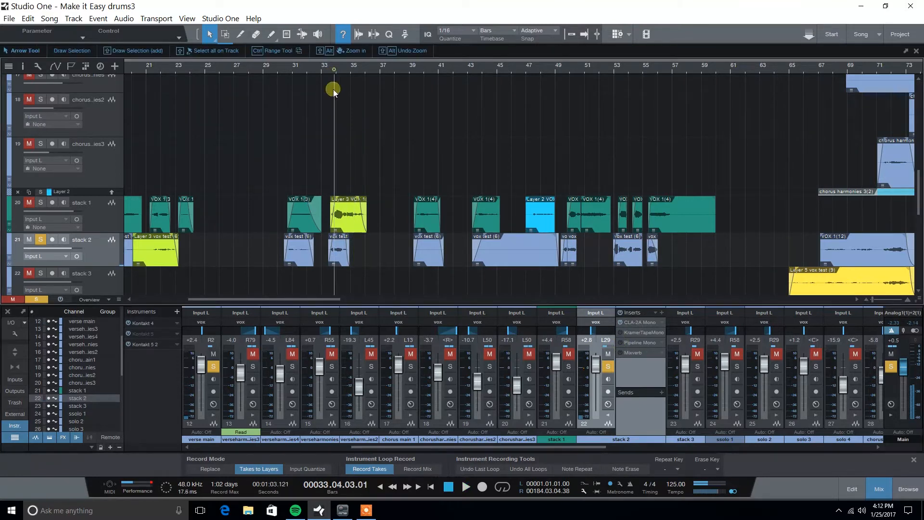
key(space)
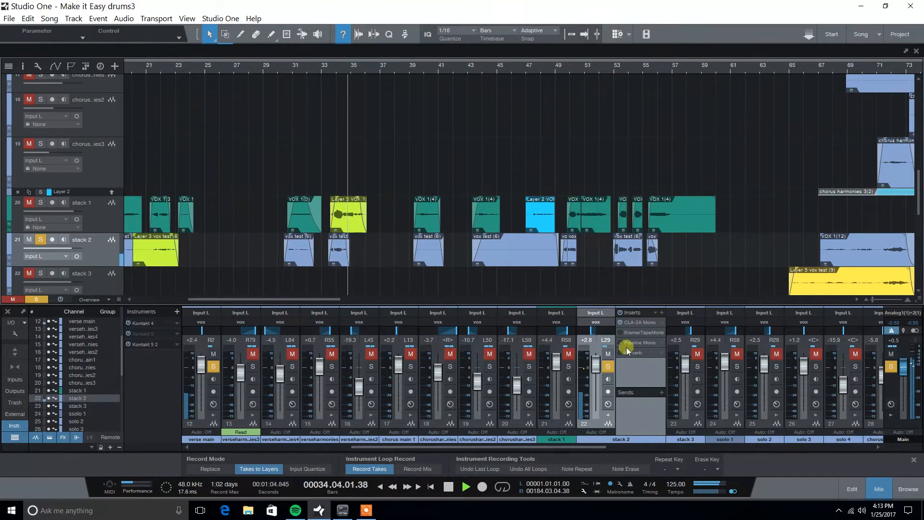
key(space)
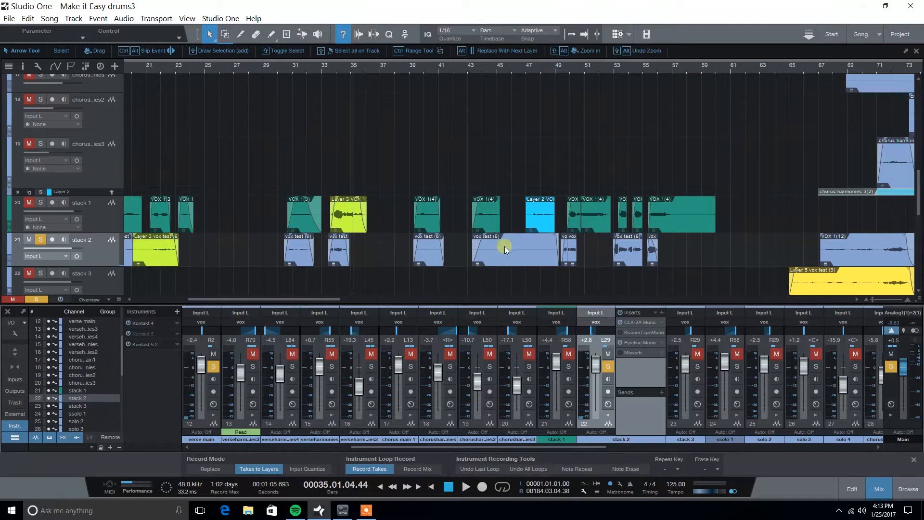
- Review the CLA-2A Mono compressor on the stack 2 channel and close its window
click(639, 323)
drag(649, 189, 649, 196)
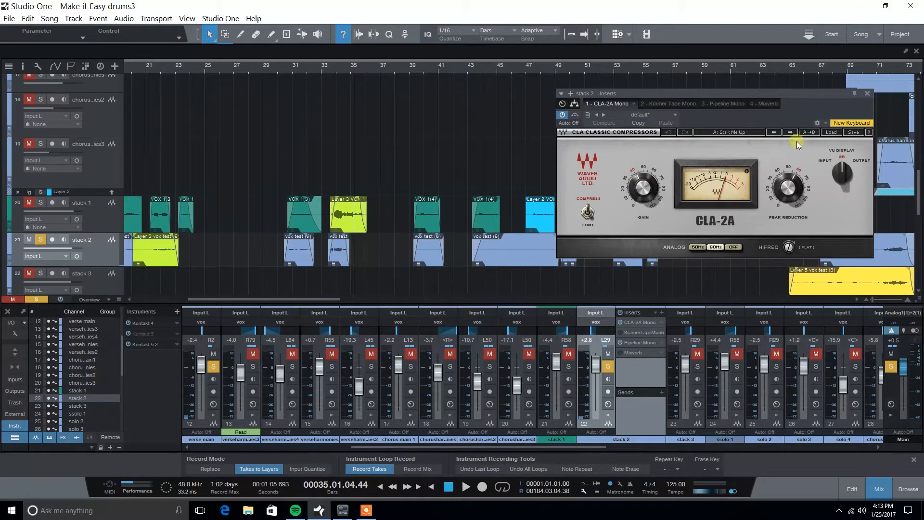
click(867, 93)
- Clear the solo on the stack 2 and verse main tracks, and show the chorus section around bar 73 in the arrangement
click(41, 239)
drag(778, 71, 614, 58)
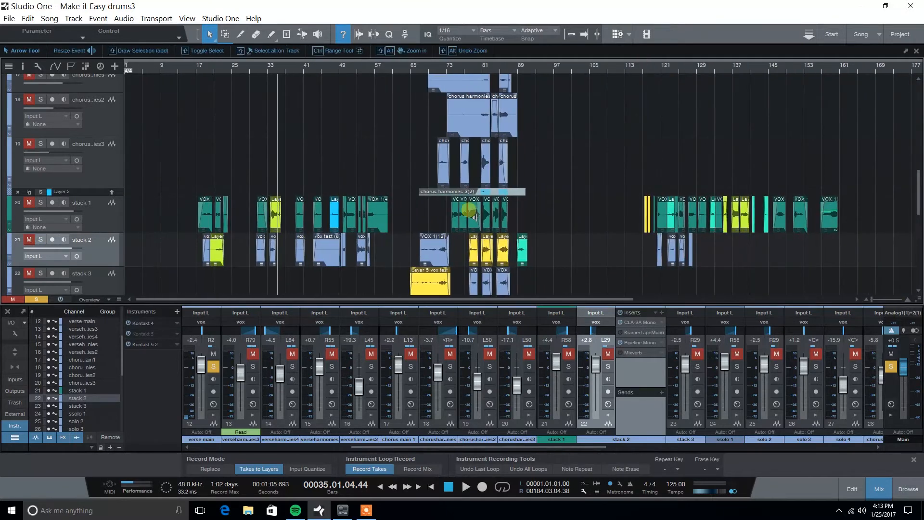
scroll(479, 221, down, 3)
scroll(482, 226, up, 3)
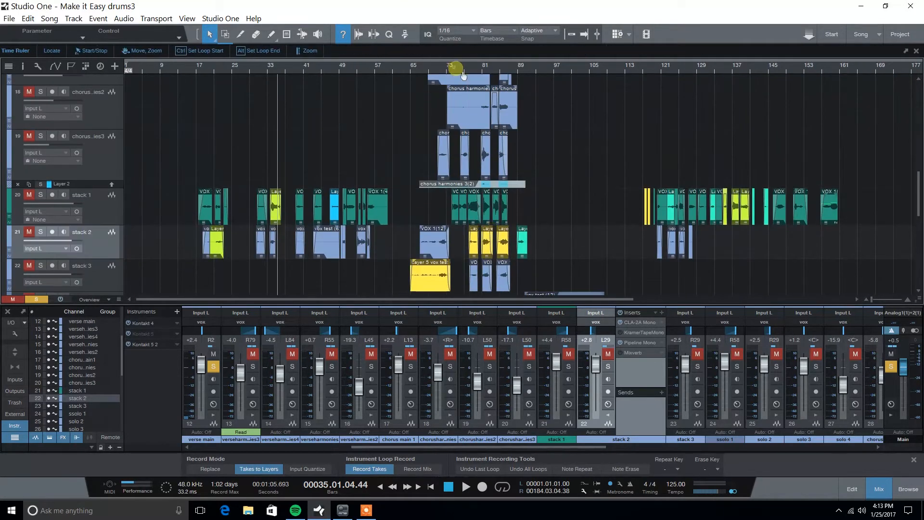
drag(463, 74, 485, 106)
scroll(144, 263, up, 1)
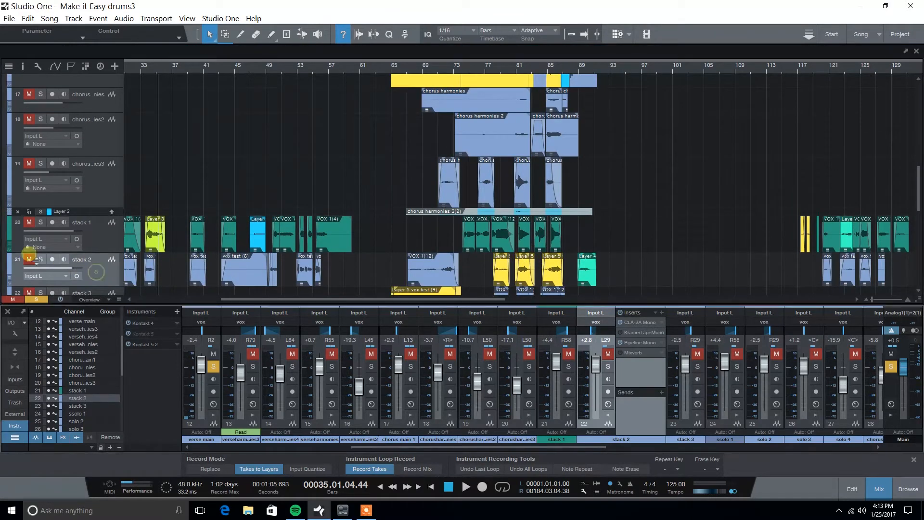
click(42, 298)
scroll(106, 269, down, 1)
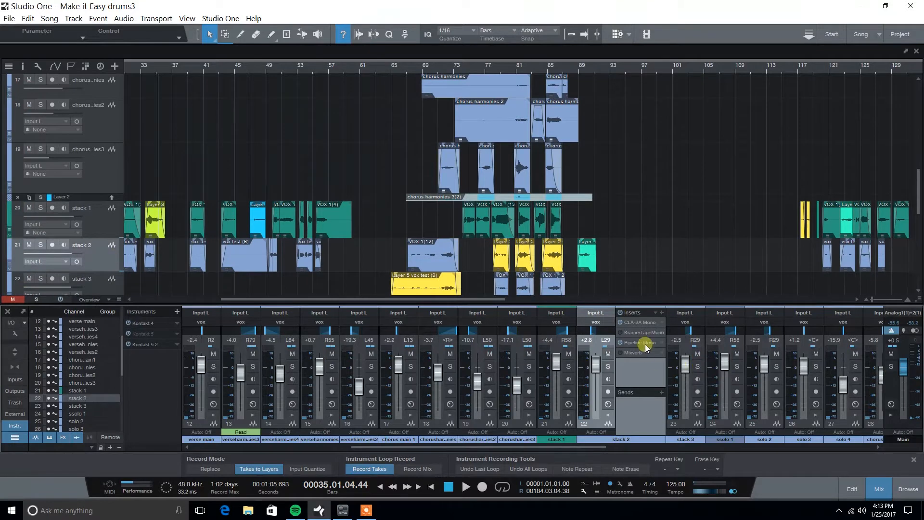
- Show the inserts of the stack 3 channel, and open and close its Kramer Tape Mono insert
scroll(215, 259, down, 4)
click(100, 237)
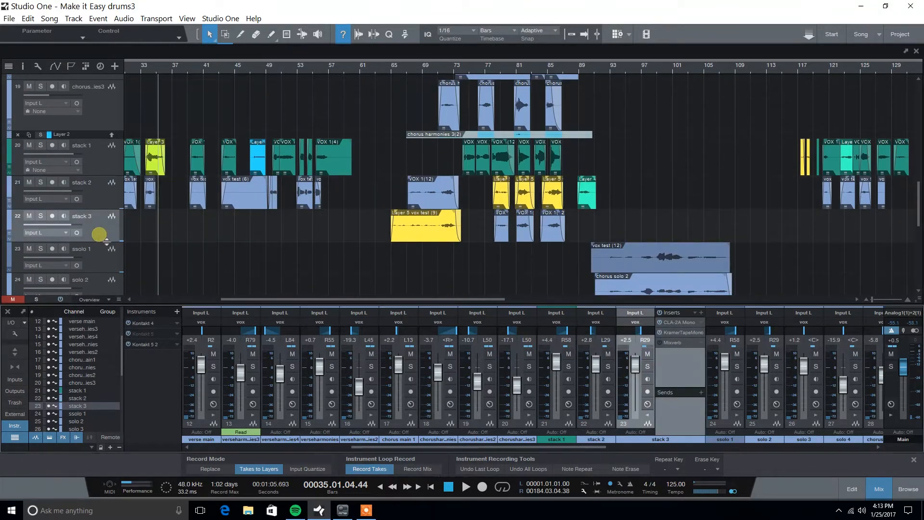
click(683, 332)
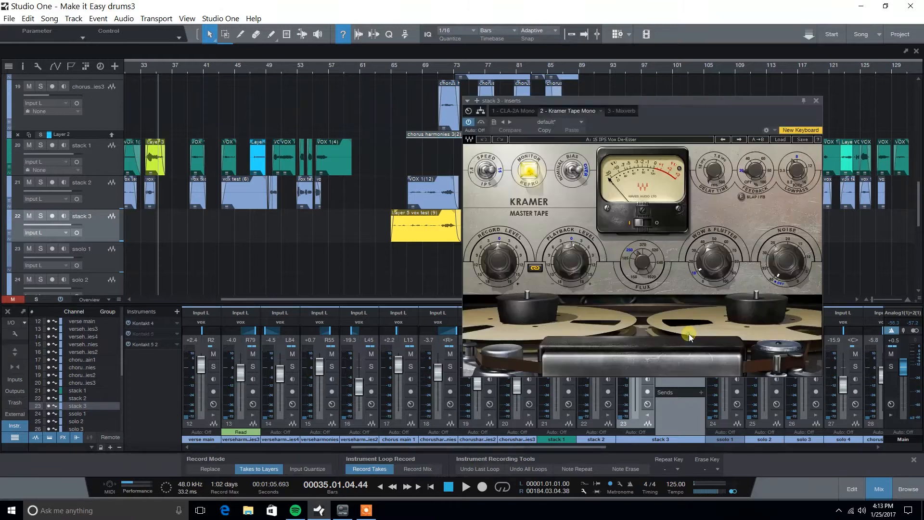
click(818, 101)
- Audition the stack 3 track in solo around bars 69 to 72, clearing the solo when done
click(40, 216)
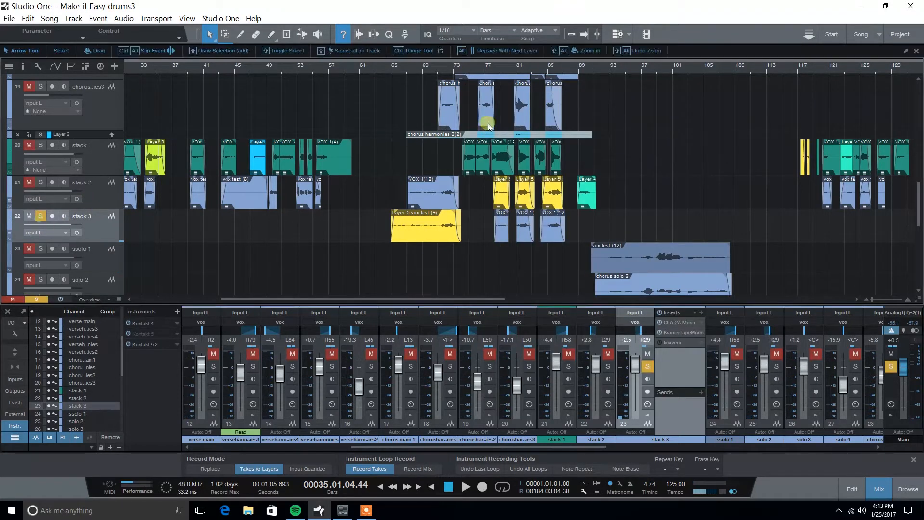
click(429, 68)
key(space)
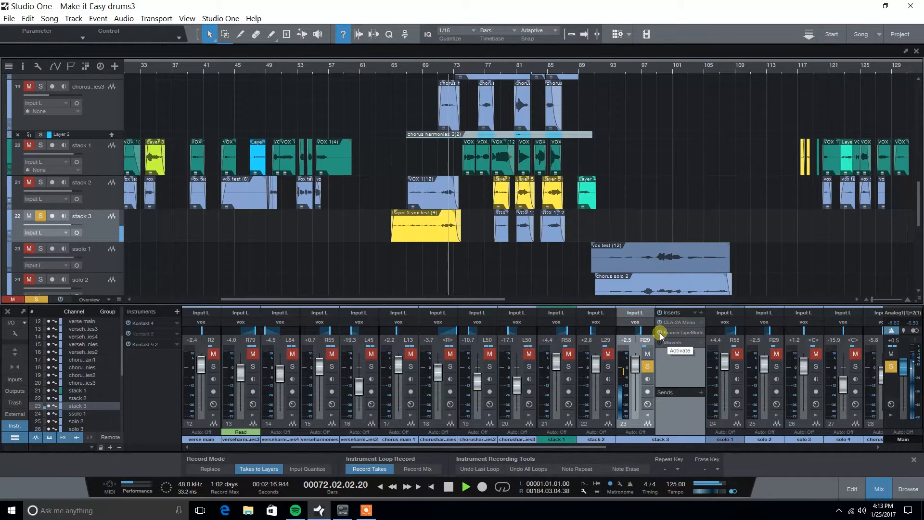
key(space)
click(440, 67)
key(space)
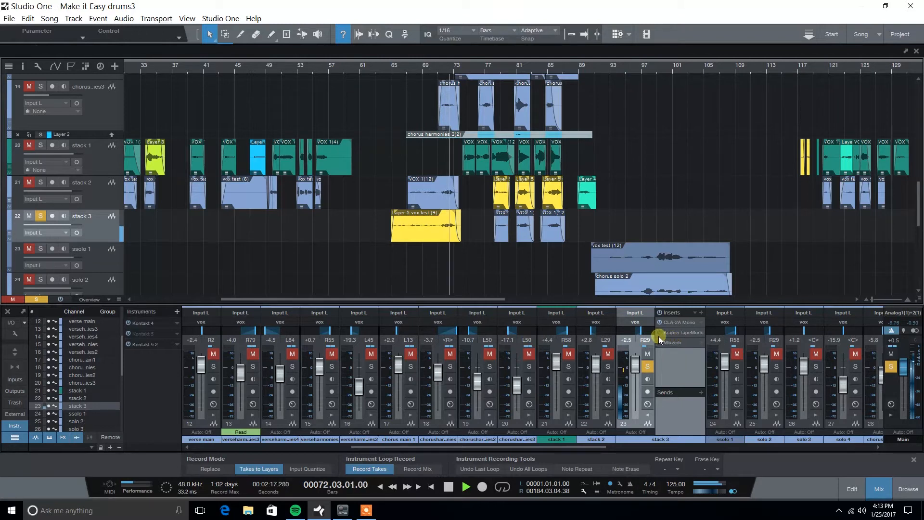
key(space)
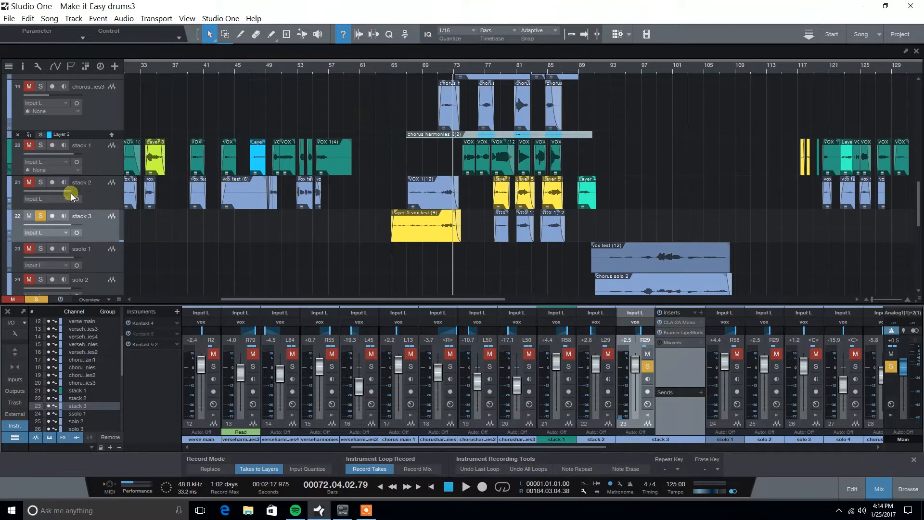
click(42, 216)
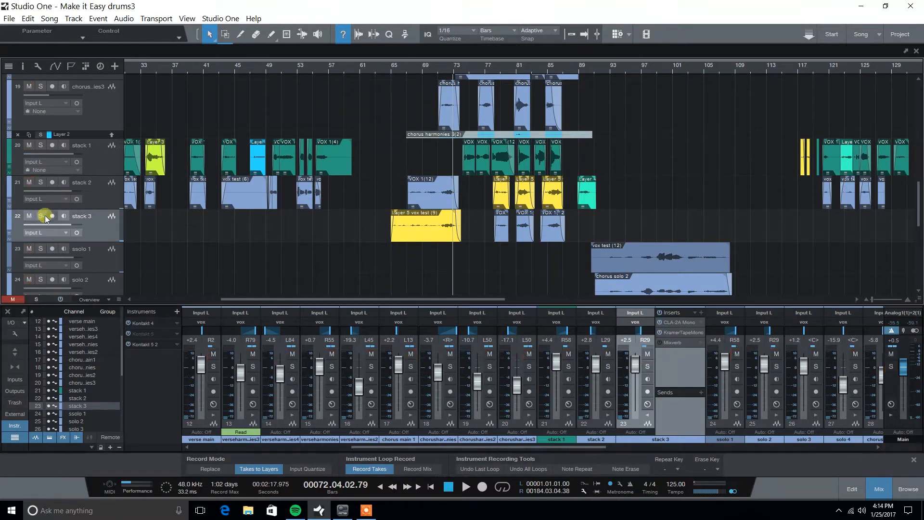
- Review the Kramer Tape Mono insert on stack 3 and the CLA-2A Mono compressor on stack 2, closing each window
click(686, 332)
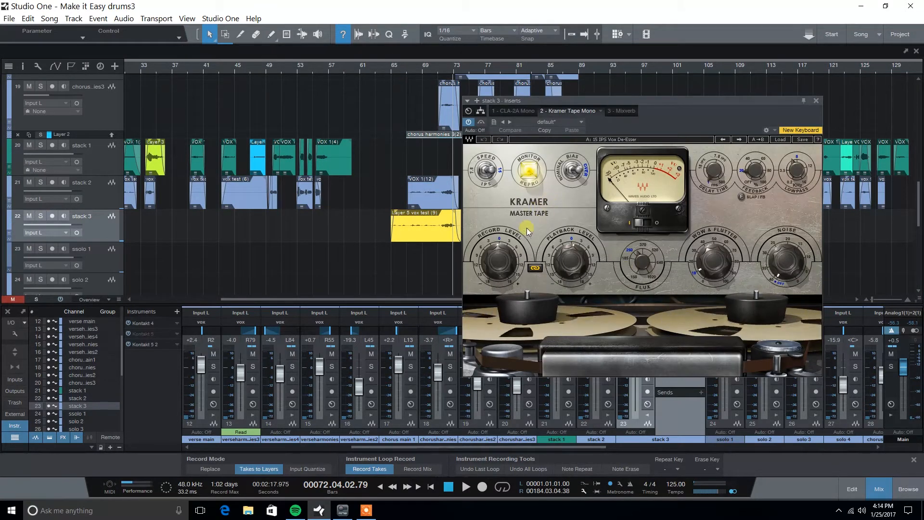
click(815, 102)
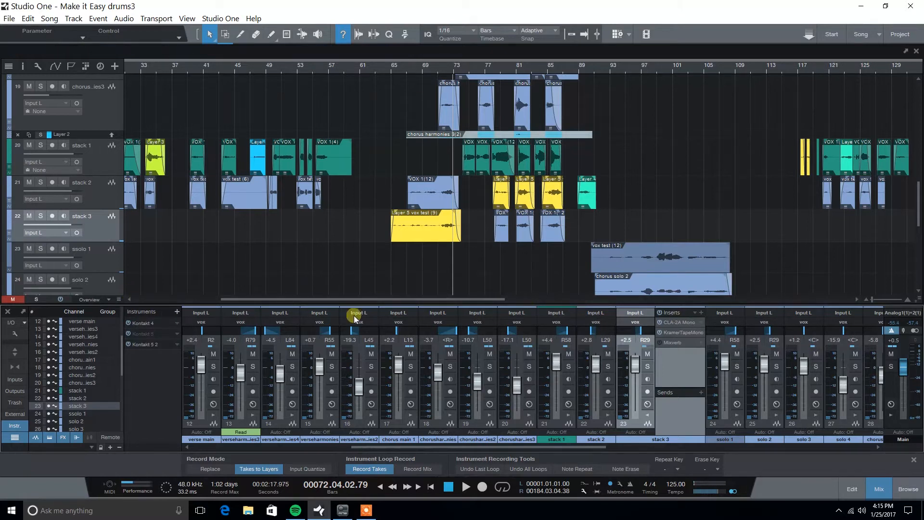
click(93, 189)
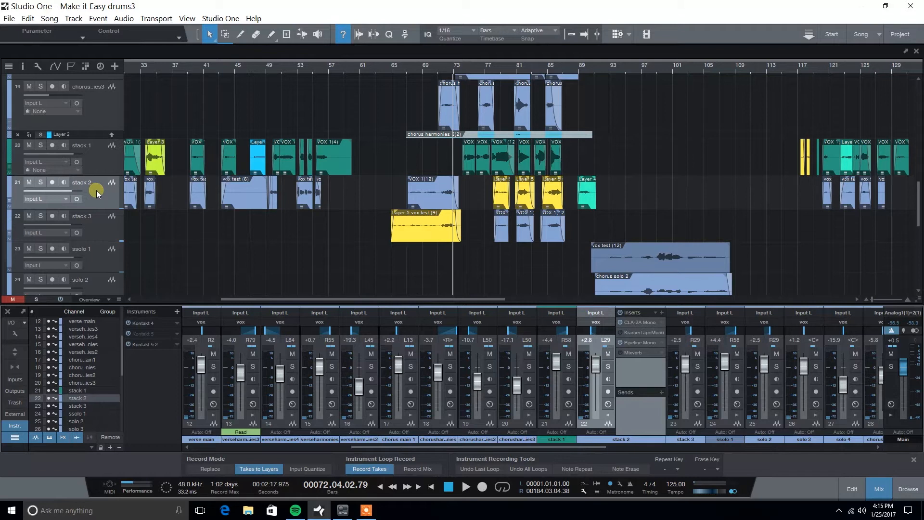
click(639, 322)
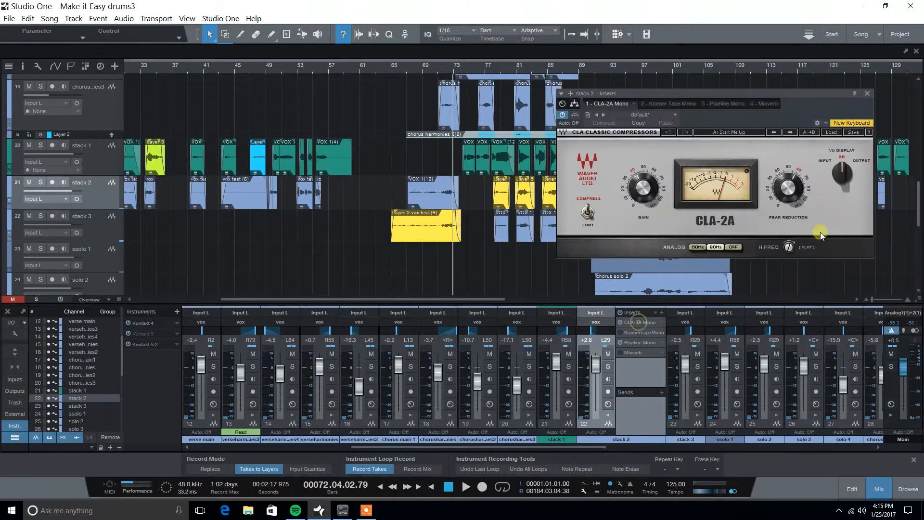
click(867, 94)
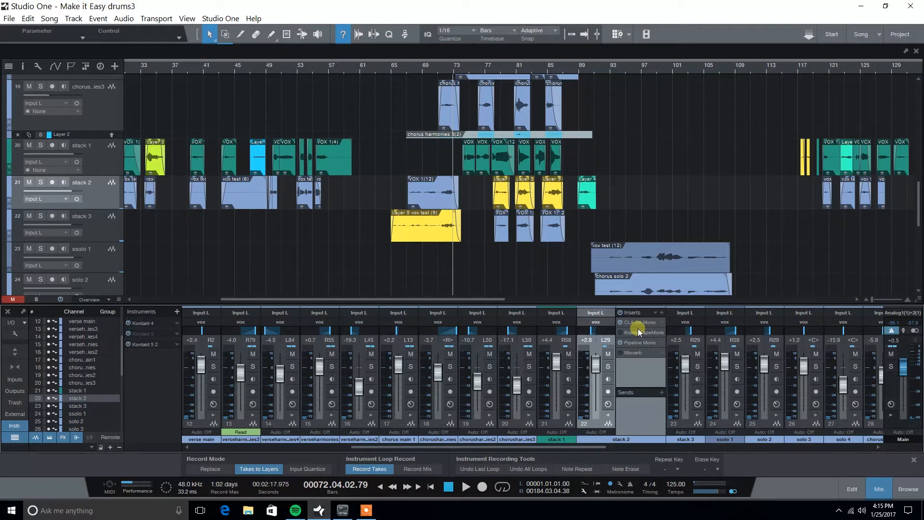
- Show the installed effects by vendor, collapse the MeldaProduction folder and expand the Waves folder to review its plug-ins
drag(596, 442, 761, 455)
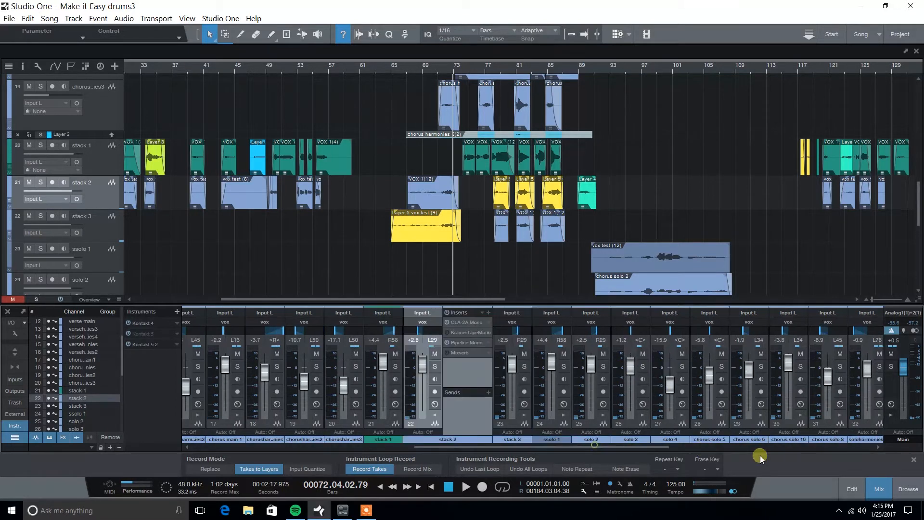
click(896, 489)
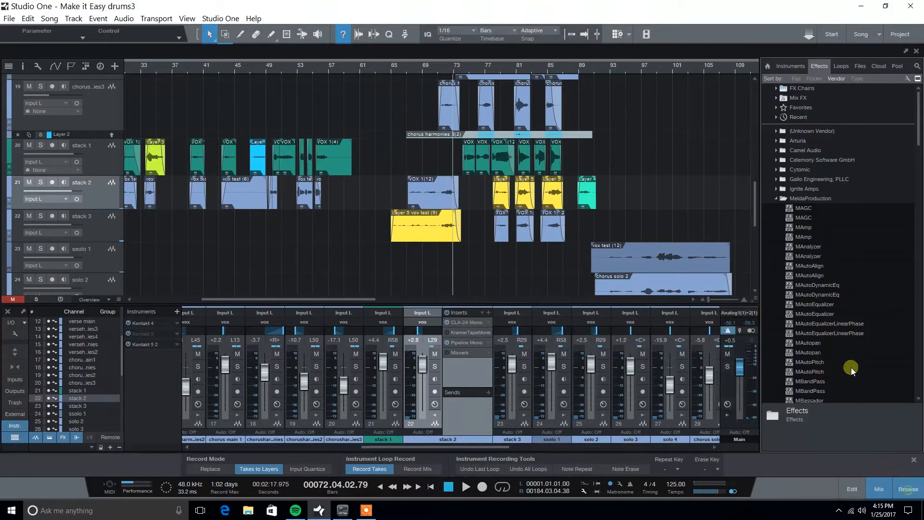
click(776, 198)
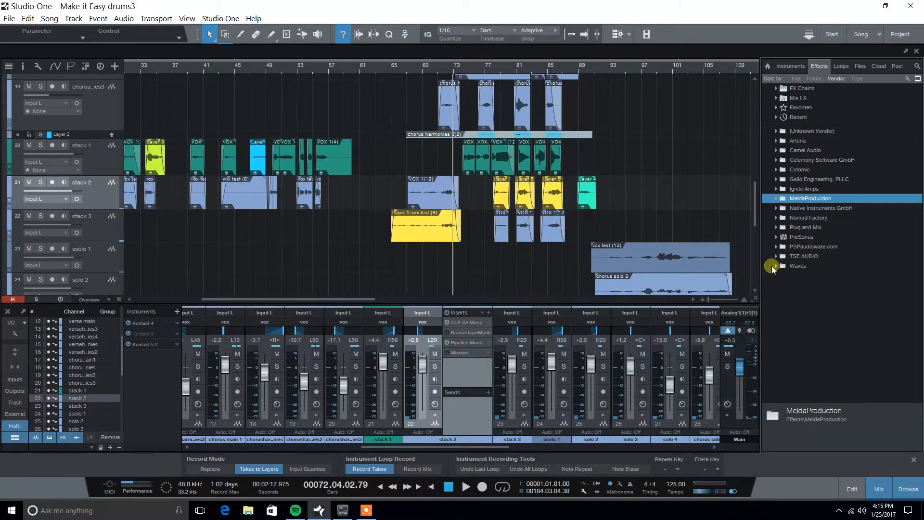
click(771, 266)
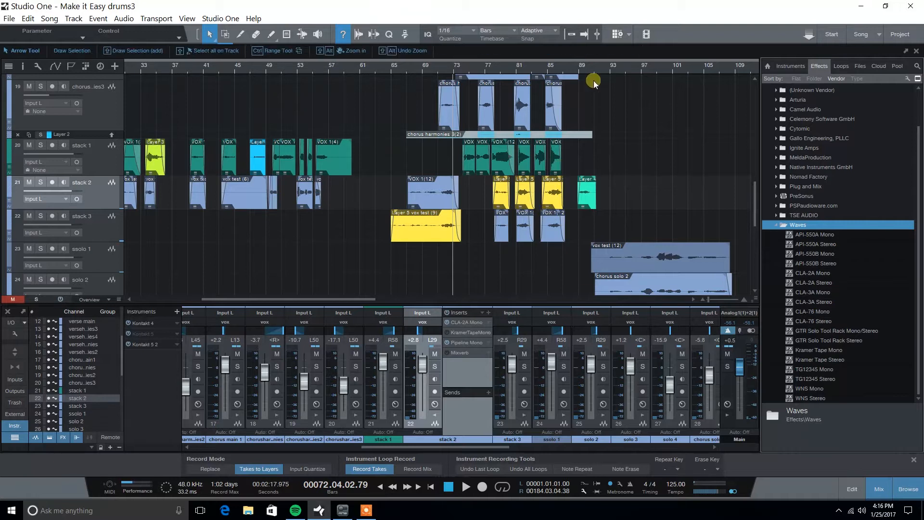
- Collapse the Waves folder, toggle the vox folder track closed and open, and look over the vocal tracks across the full arrangement
drag(598, 70, 556, 60)
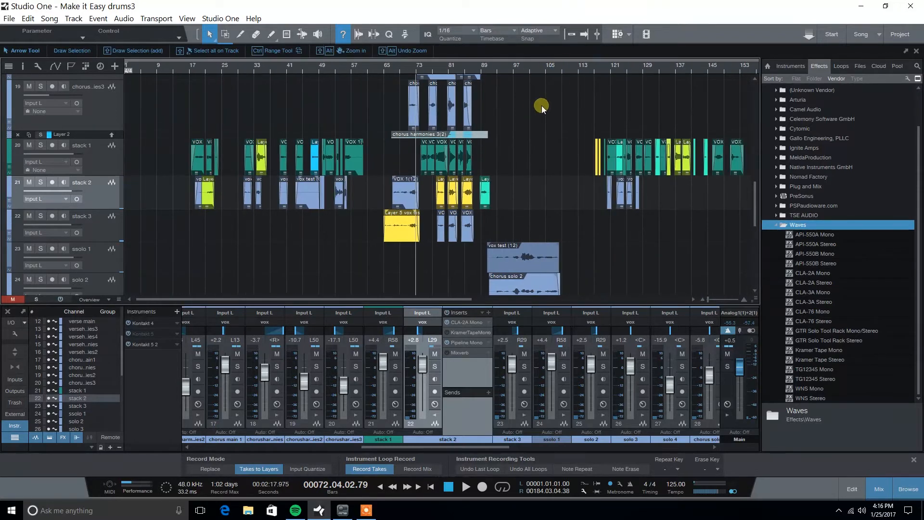
click(775, 226)
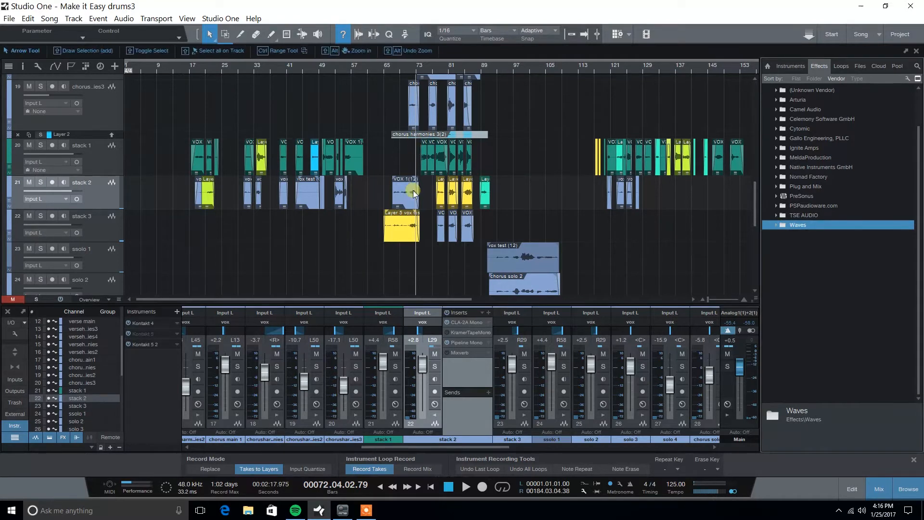
scroll(534, 153, up, 10)
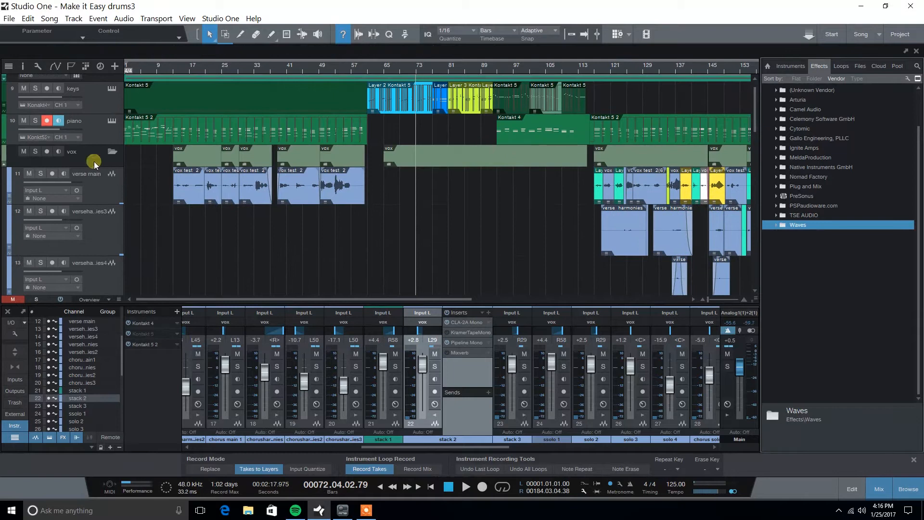
click(112, 151)
click(112, 174)
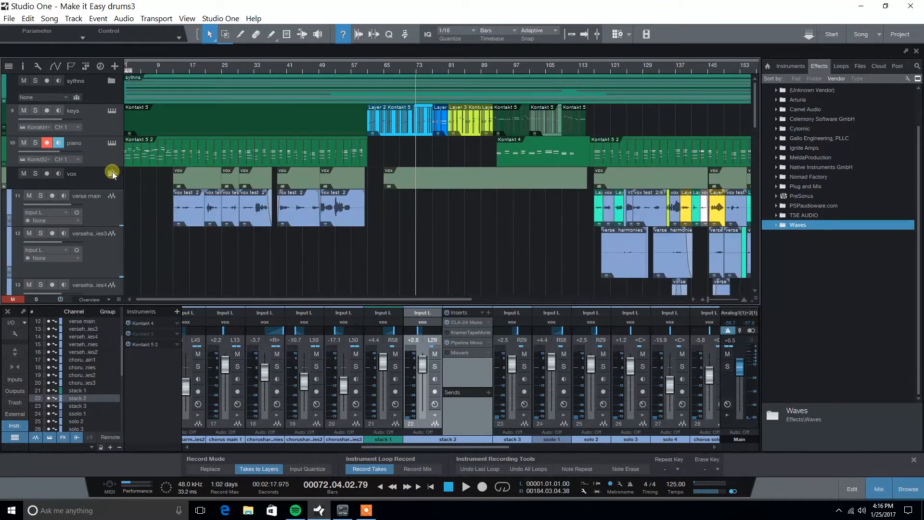
scroll(493, 218, down, 10)
scroll(455, 257, down, 8)
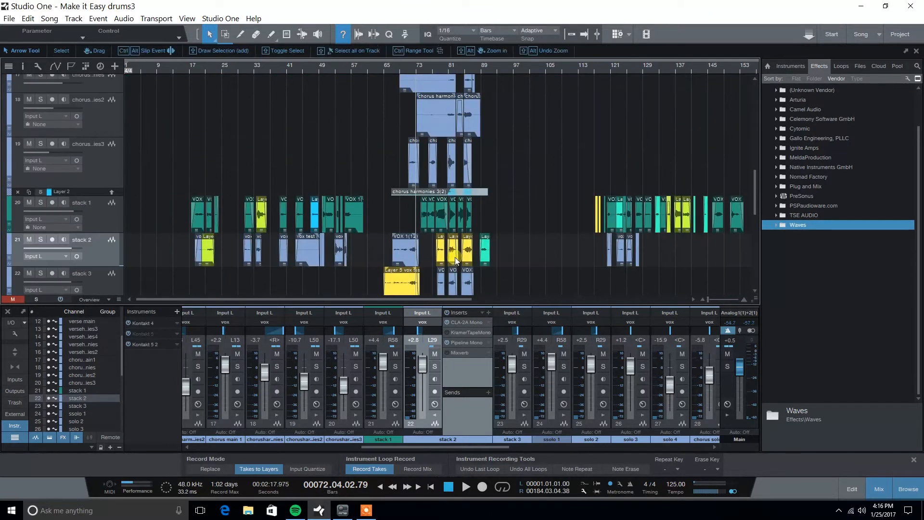
scroll(475, 226, down, 3)
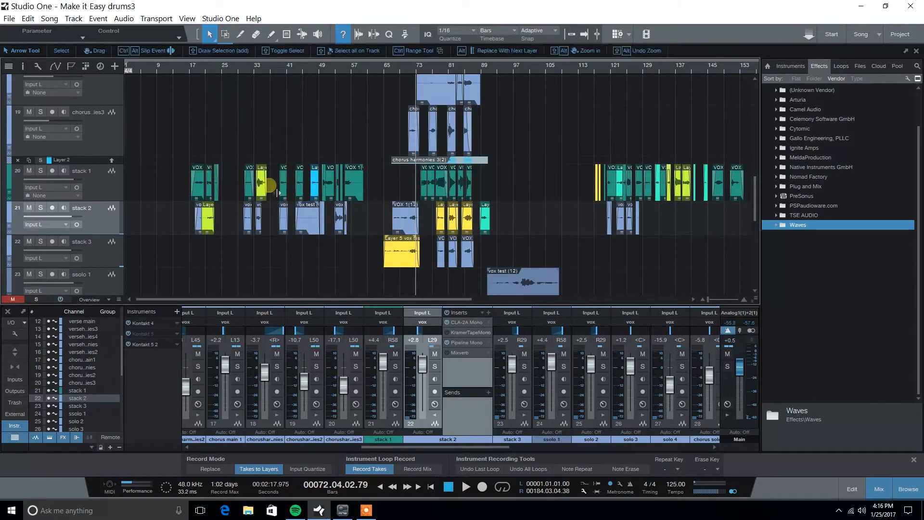
scroll(293, 140, up, 10)
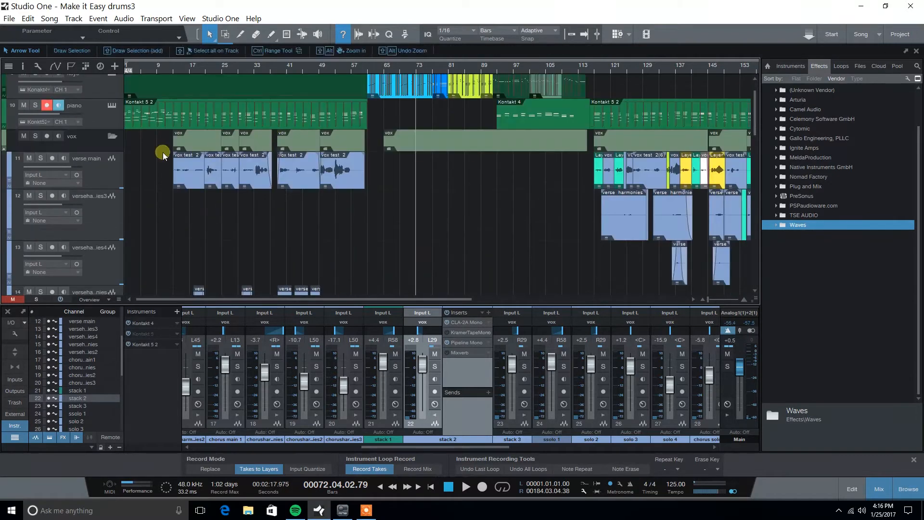
- Solo the vox folder track, audition all vocals from about bar 72 to 77, and clear the solo
click(36, 135)
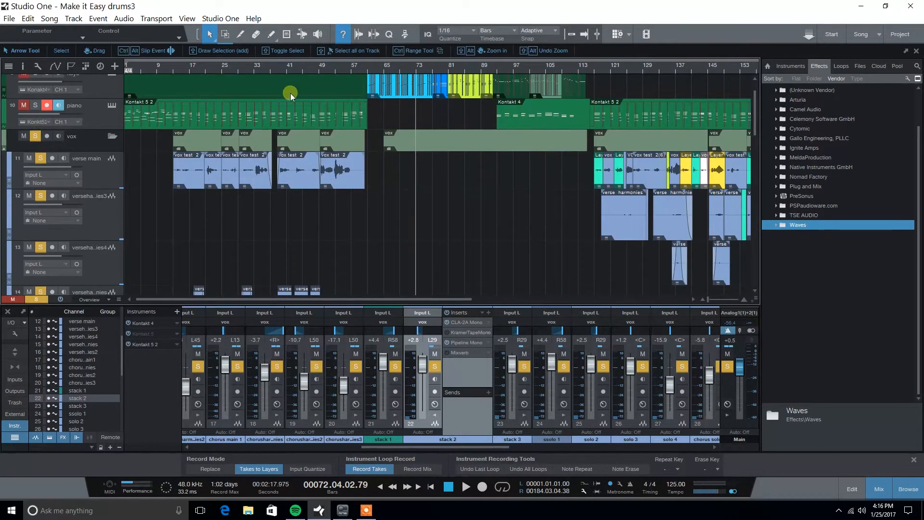
click(413, 65)
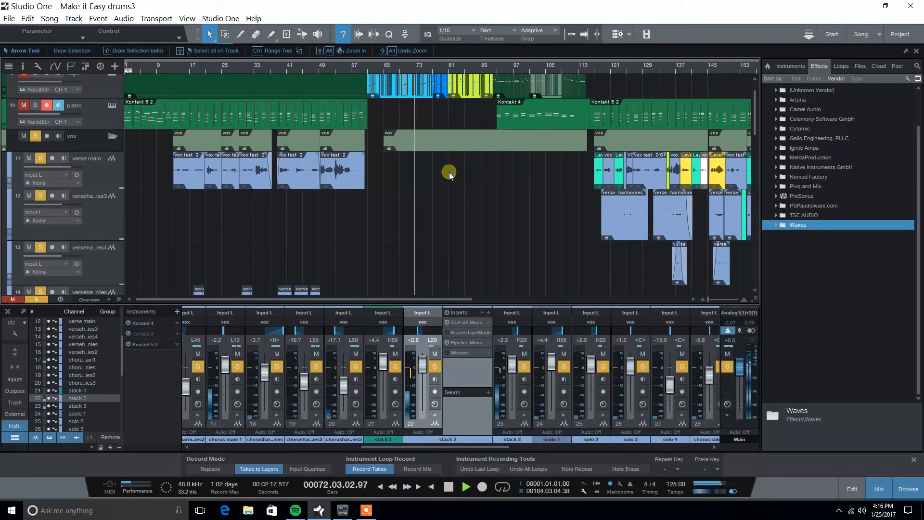
scroll(476, 235, down, 3)
scroll(477, 235, down, 3)
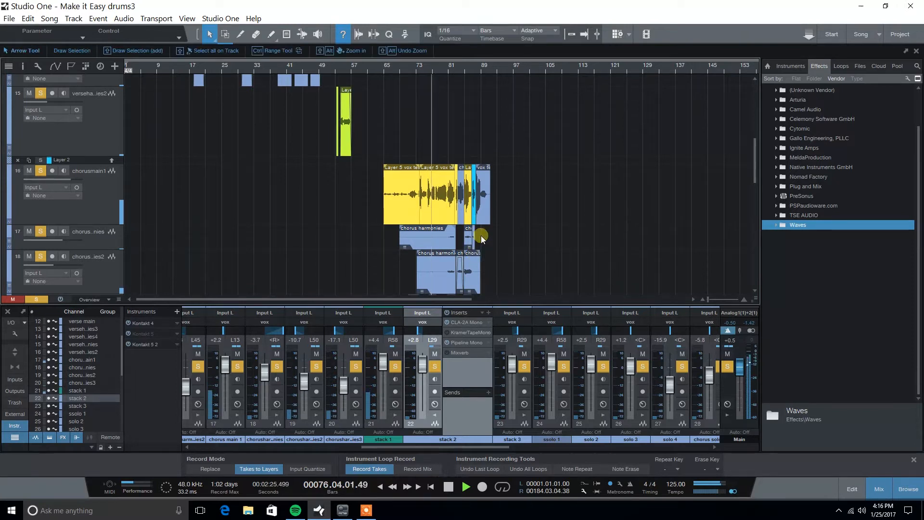
key(space)
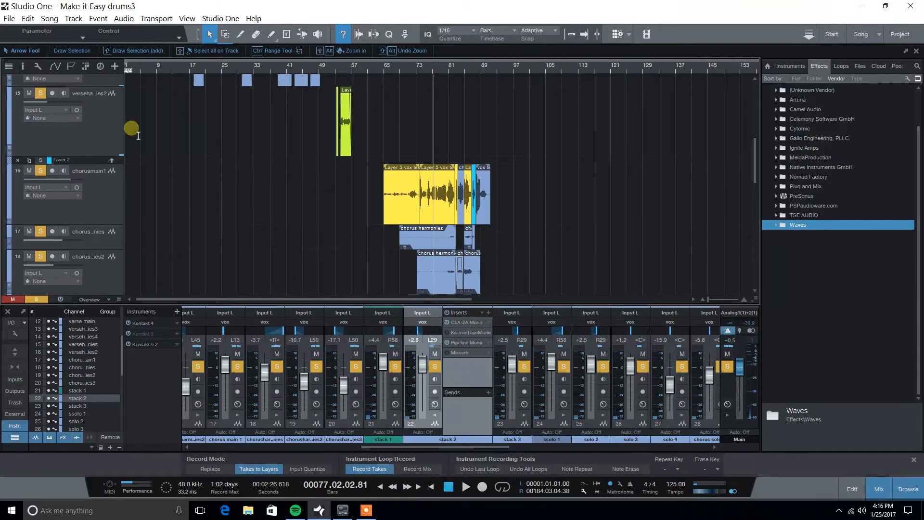
scroll(131, 194, up, 10)
click(37, 170)
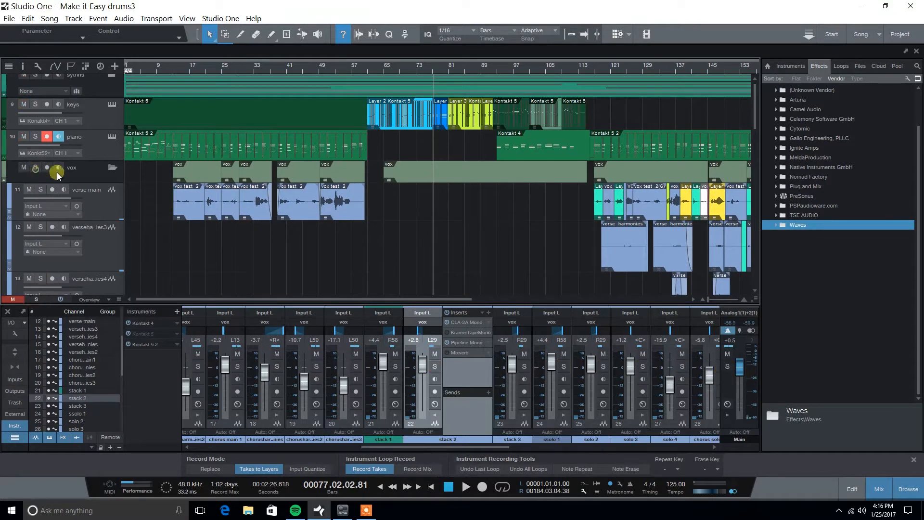
- Collapse and reopen the vox folder track, and show the inserts and sends of the vox bus channel
click(108, 167)
click(115, 167)
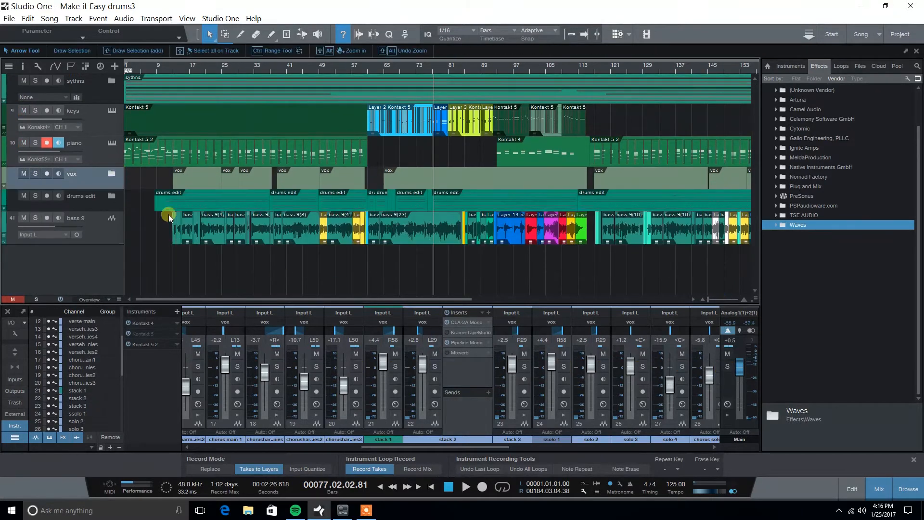
click(111, 172)
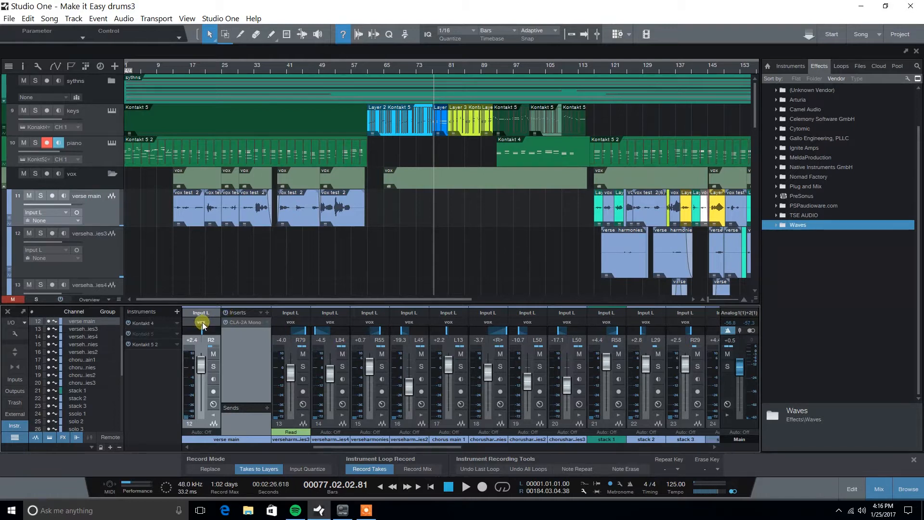
drag(437, 447, 691, 449)
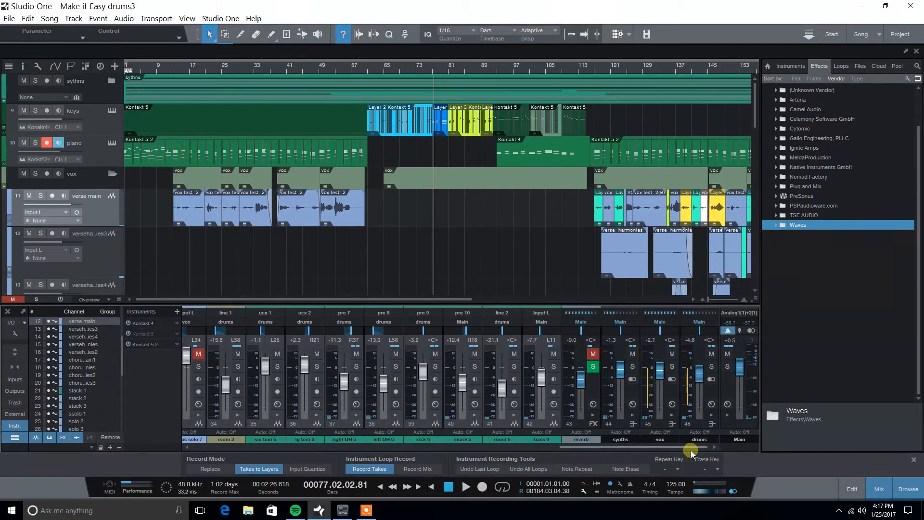
click(673, 414)
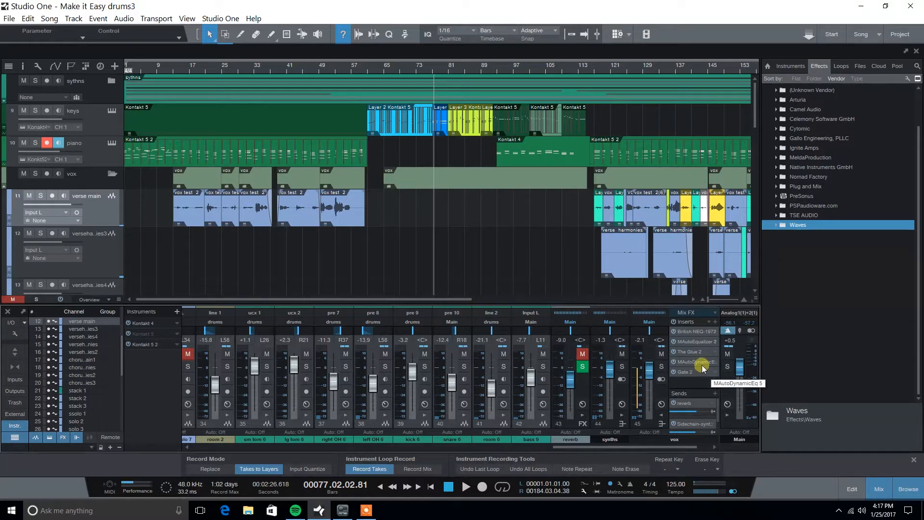
- Open the British NEQ-1972 insert on the vox bus, review its EQ settings and close its window
click(702, 330)
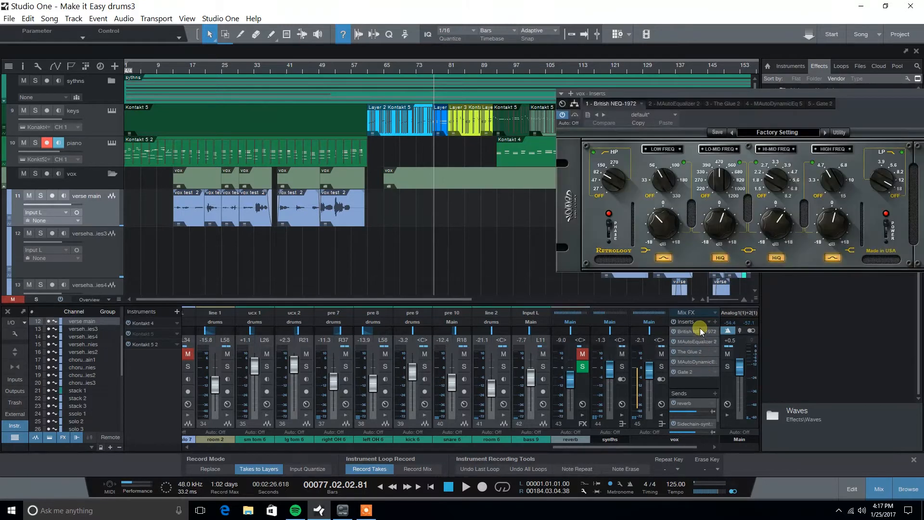
drag(751, 93, 621, 103)
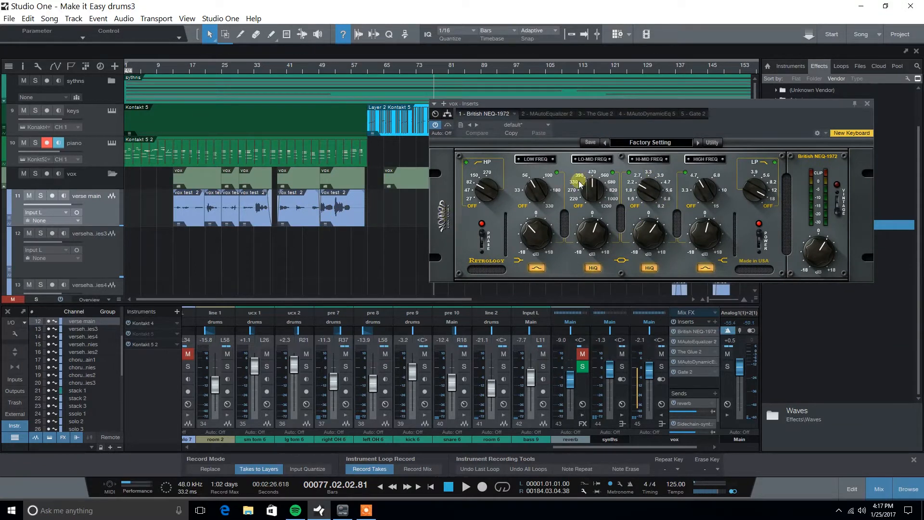
drag(718, 106, 712, 91)
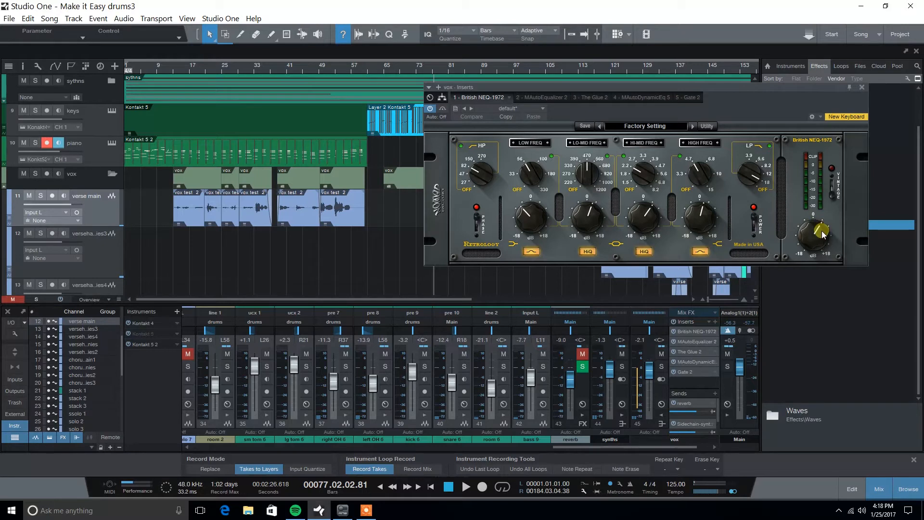
drag(796, 88, 698, 88)
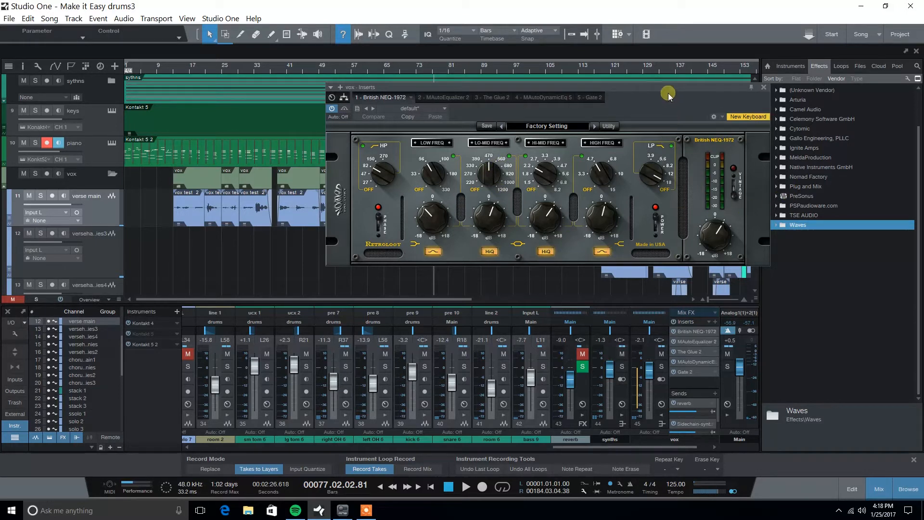
drag(670, 91, 623, 92)
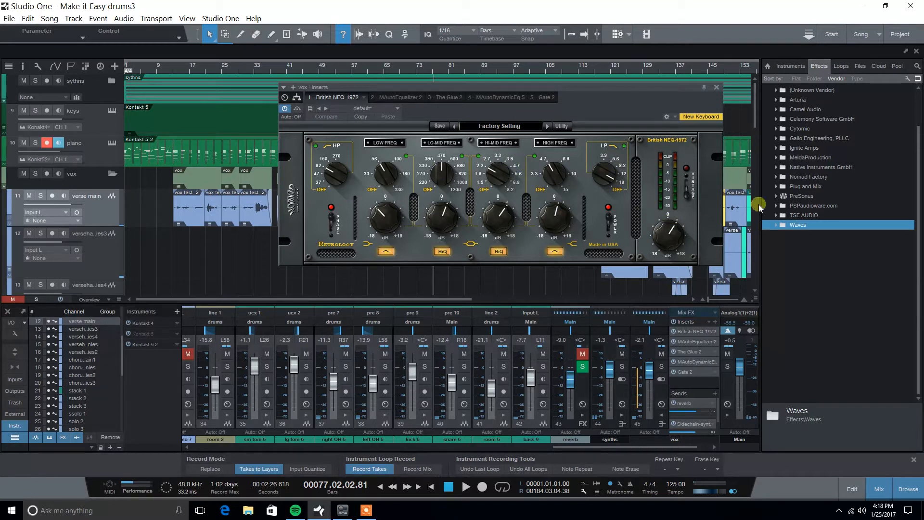
click(716, 87)
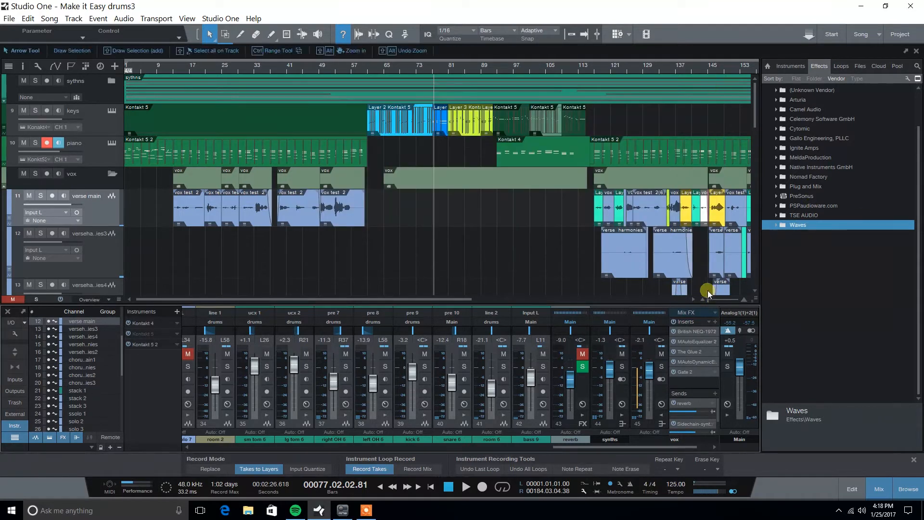
- Reopen the vox bus's British NEQ-1972, deactivate it, and audition the verse main track in solo up to about bar 22
click(699, 331)
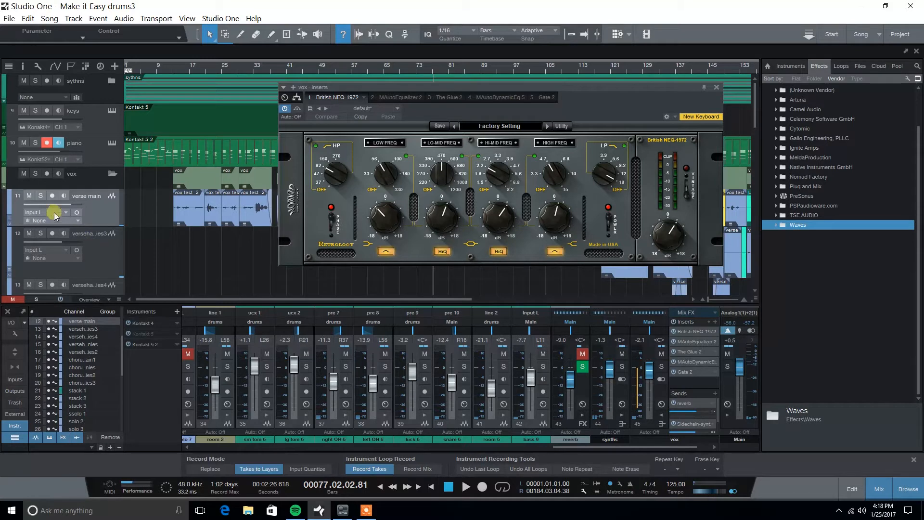
click(193, 70)
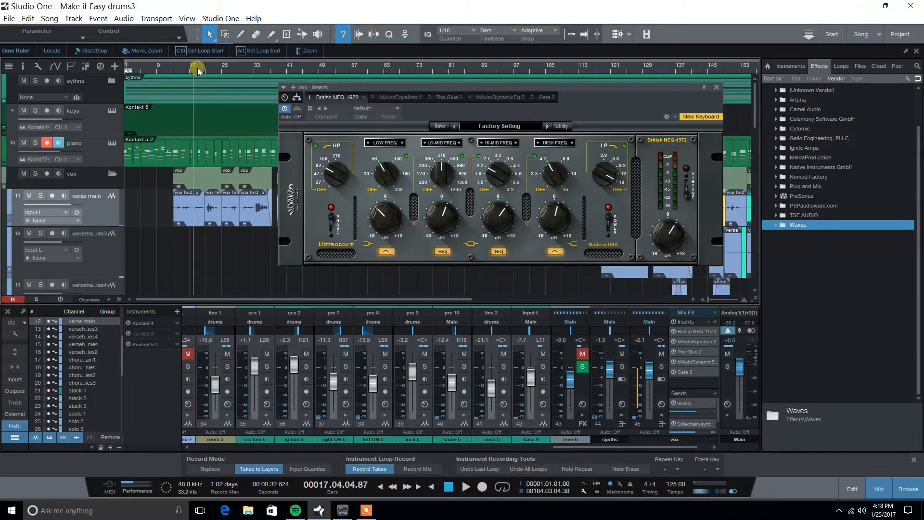
click(680, 344)
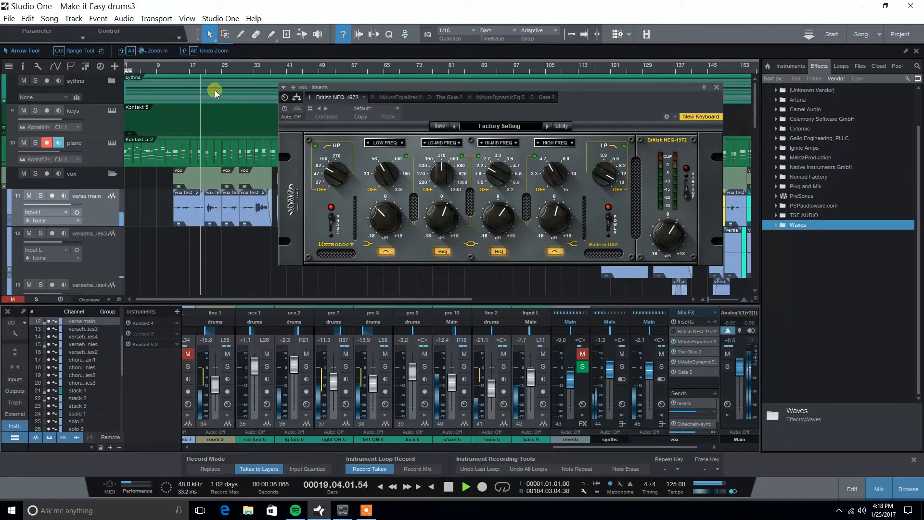
click(41, 195)
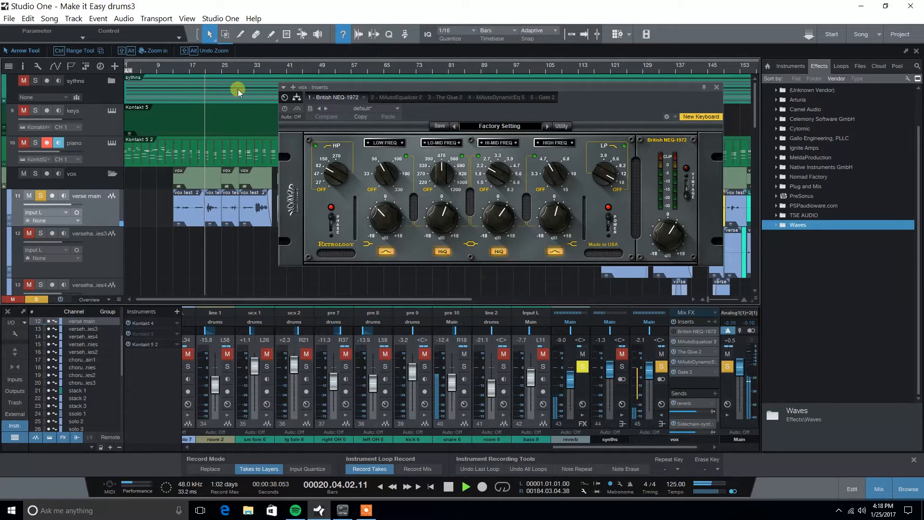
scroll(215, 75, up, 4)
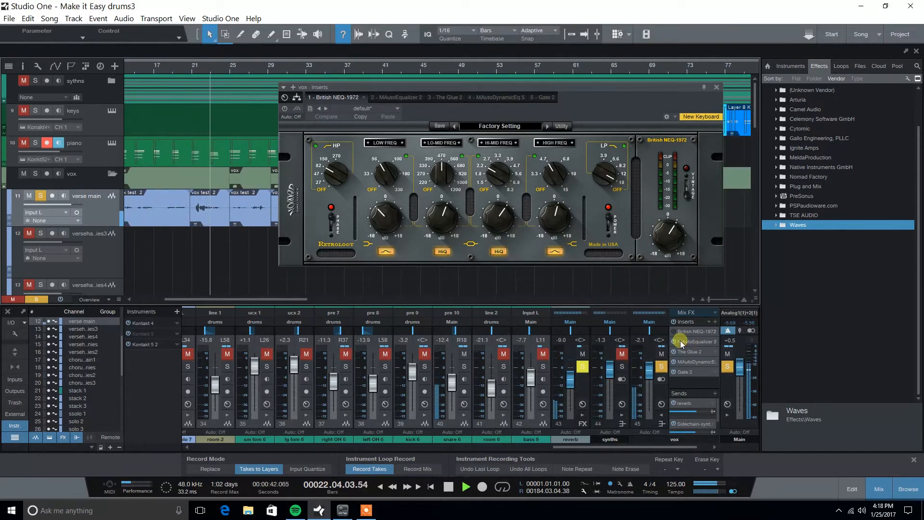
key(space)
- Clear the verse main solo, play the mix from about bar 20, solo verse main again and stop playback
click(186, 67)
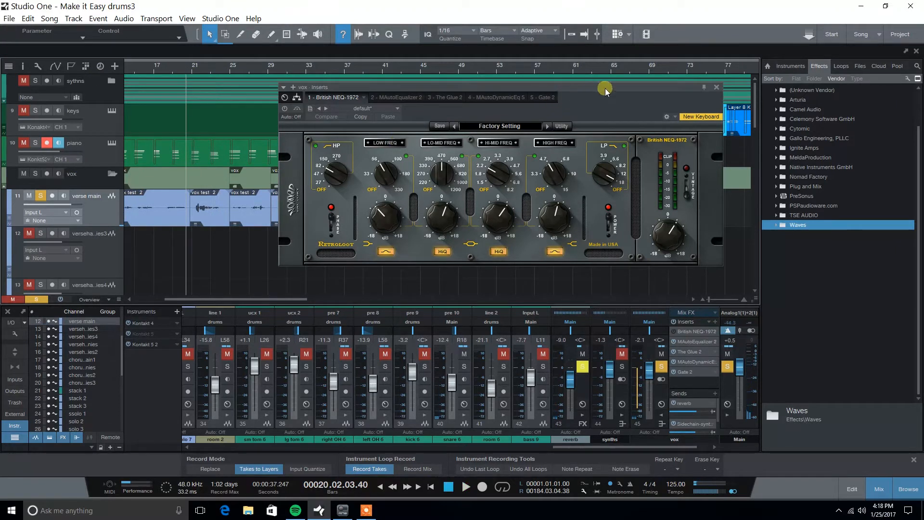
drag(605, 88, 620, 85)
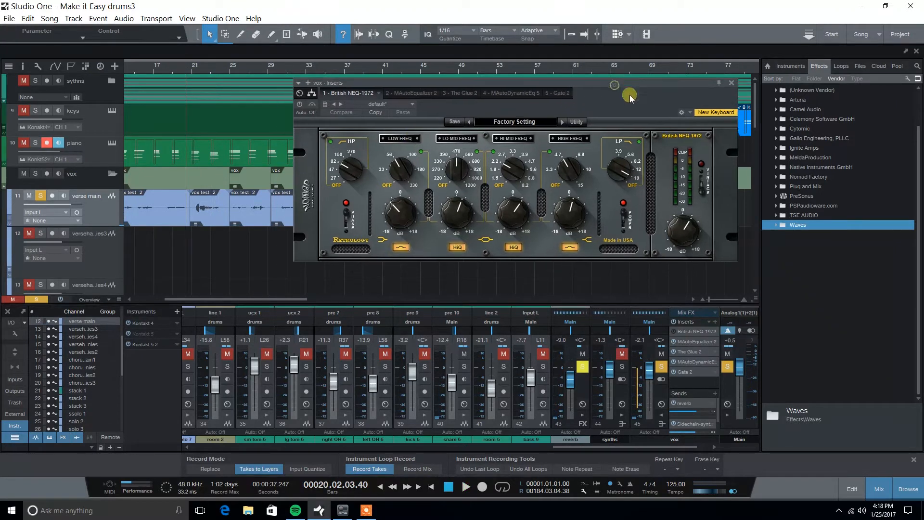
click(41, 195)
key(space)
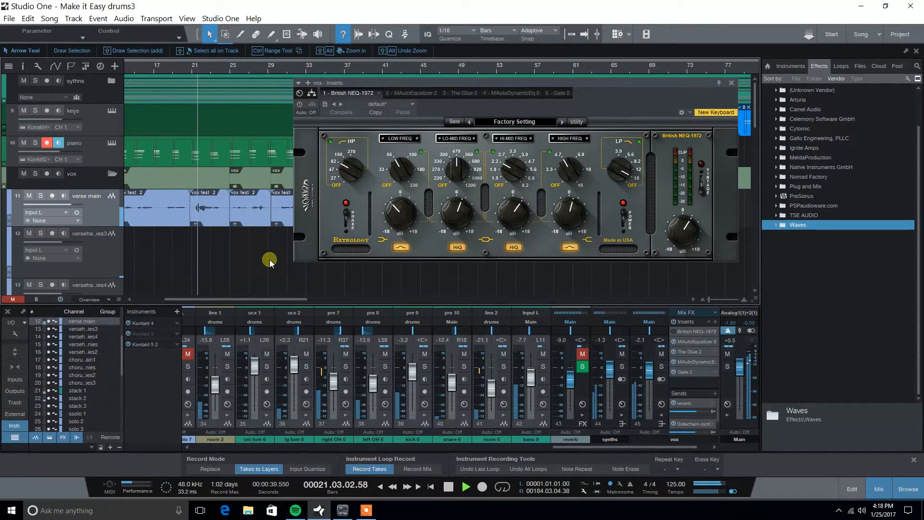
click(41, 195)
key(space)
- Audition the soloed verse main track from about bar 21 with the British NEQ-1972 switched off
click(199, 72)
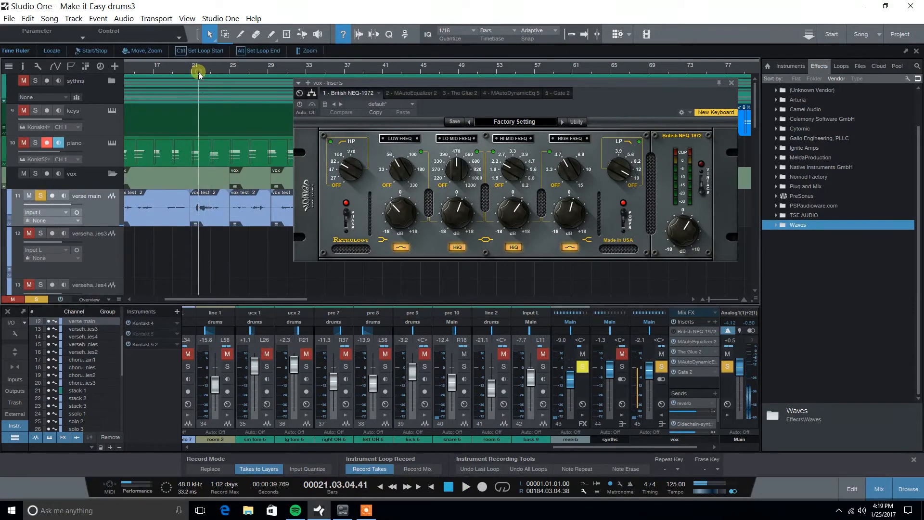
click(194, 72)
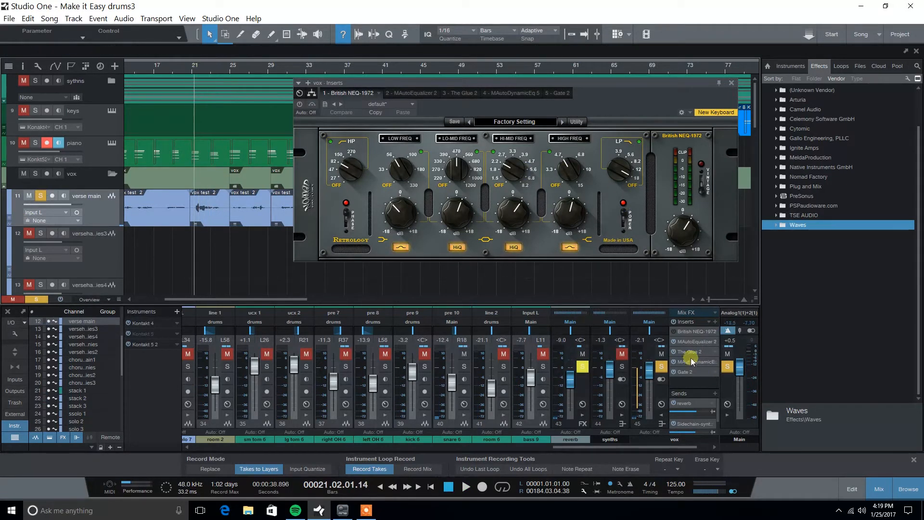
key(space)
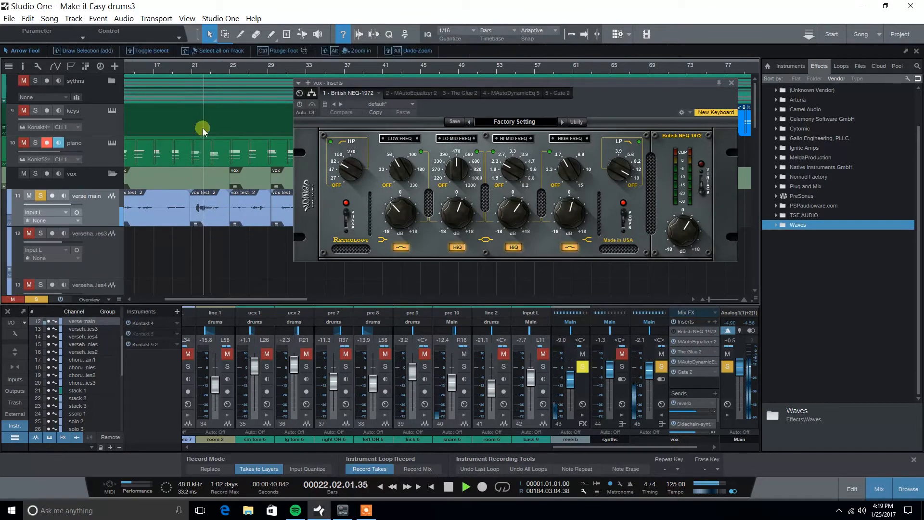
key(space)
- Reactivate the British NEQ-1972, replay the soloed verse main from about bar 20, and close the plug-in window
click(191, 73)
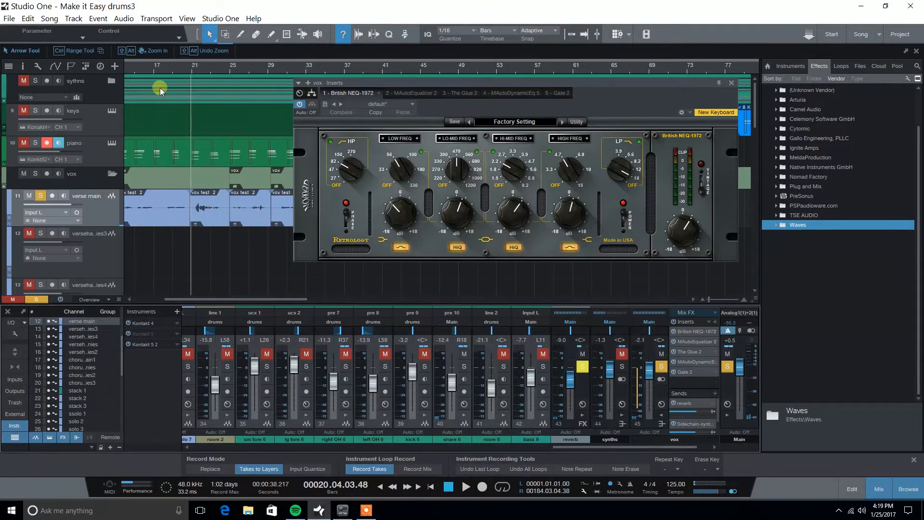
key(space)
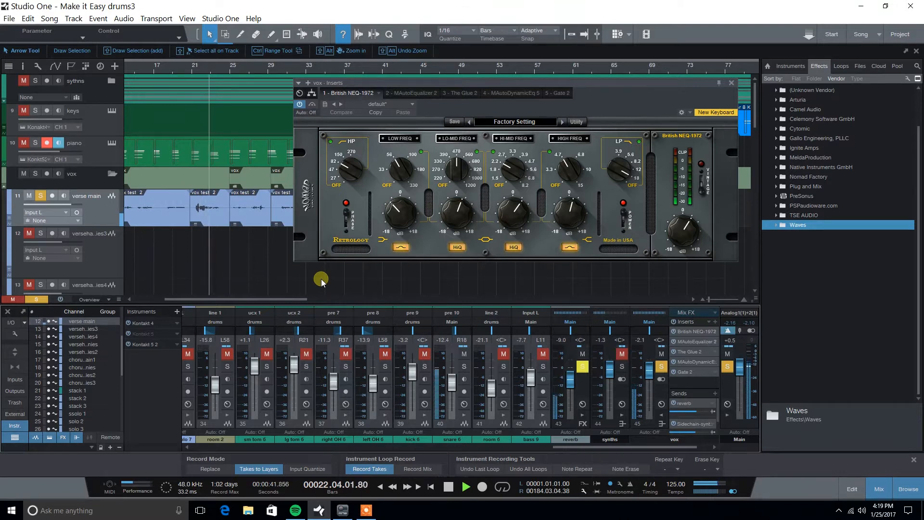
key(space)
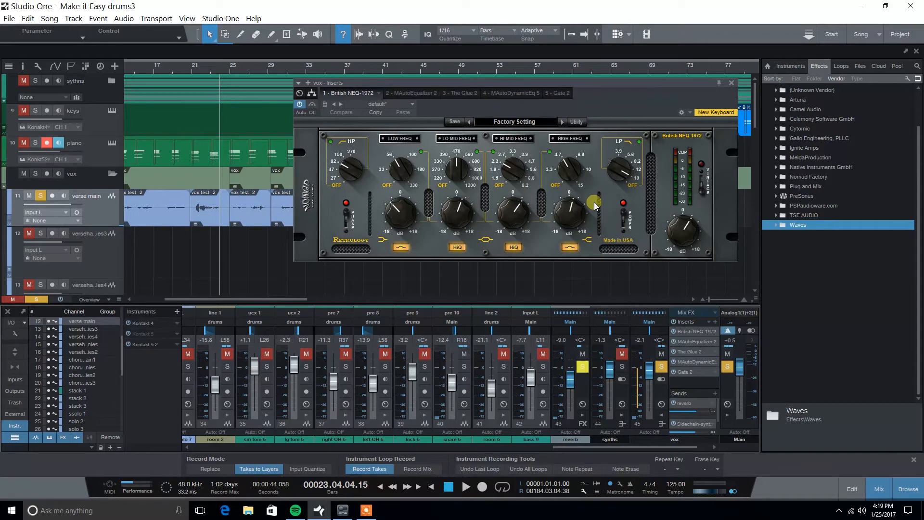
click(731, 83)
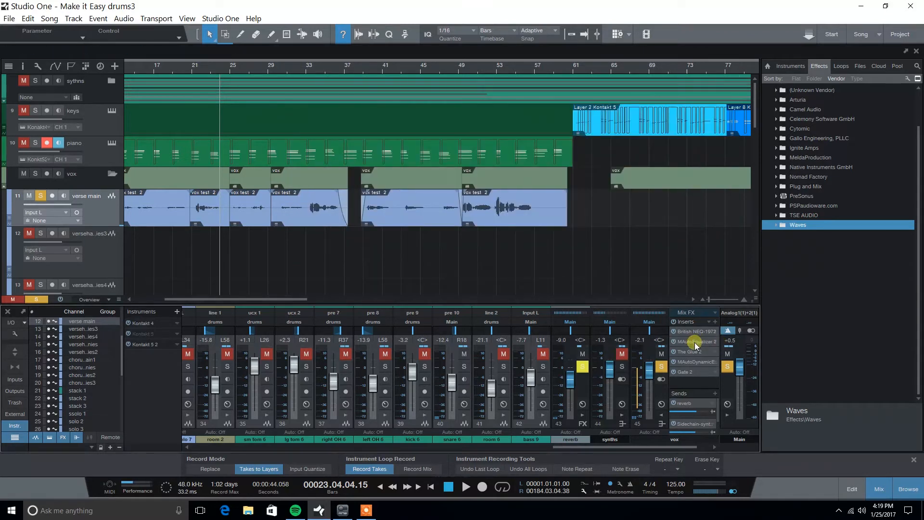
- Open the vox bus's MAutoEqualizer 2, audition verse main through it from about bar 21, and close its window
click(694, 342)
drag(593, 83, 698, 85)
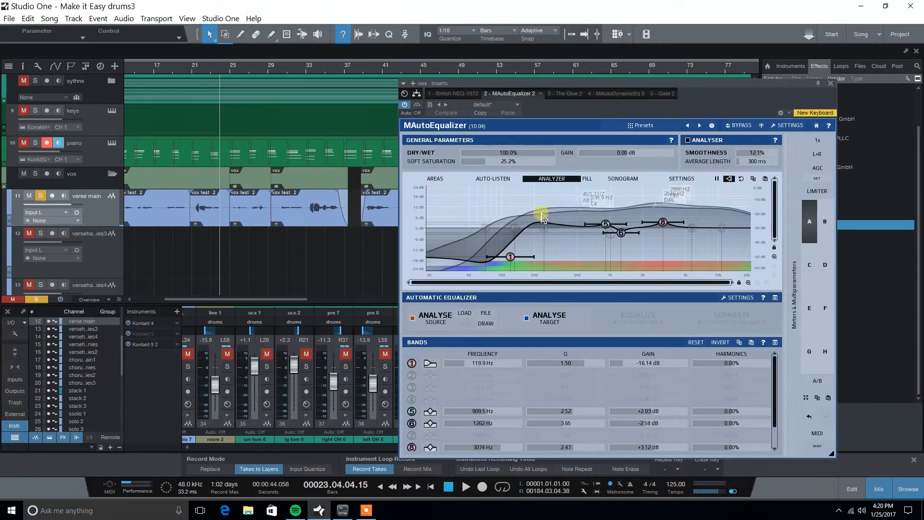
click(196, 71)
key(space)
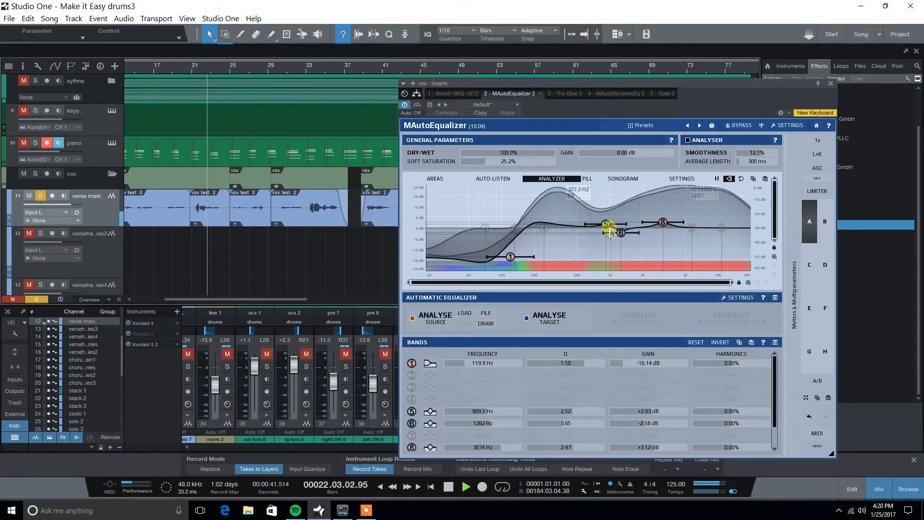
key(space)
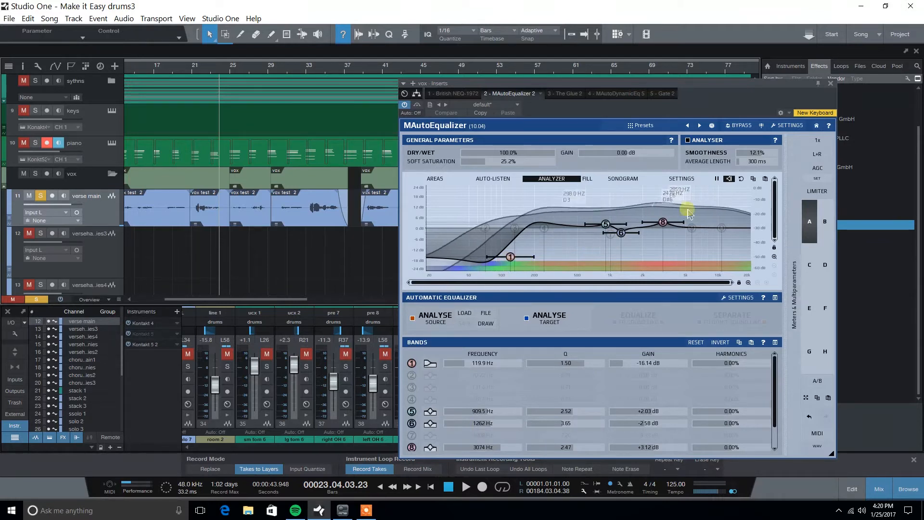
click(831, 84)
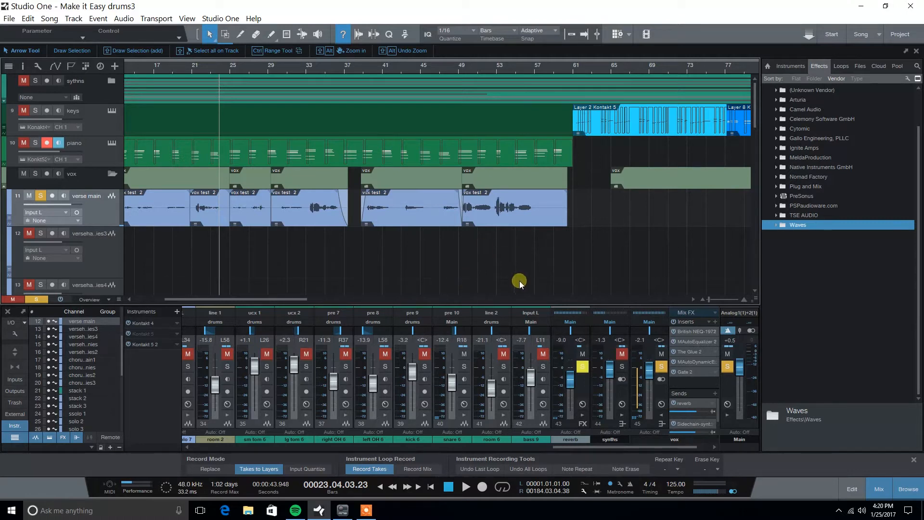
- Open The Glue 2 on the vox bus and audition verse main through the compressor from about bar 21
click(699, 351)
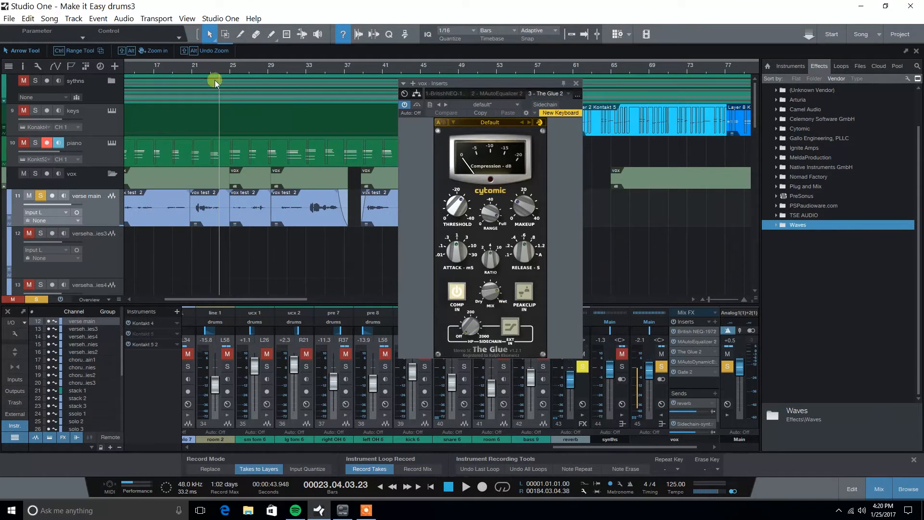
click(196, 69)
click(455, 222)
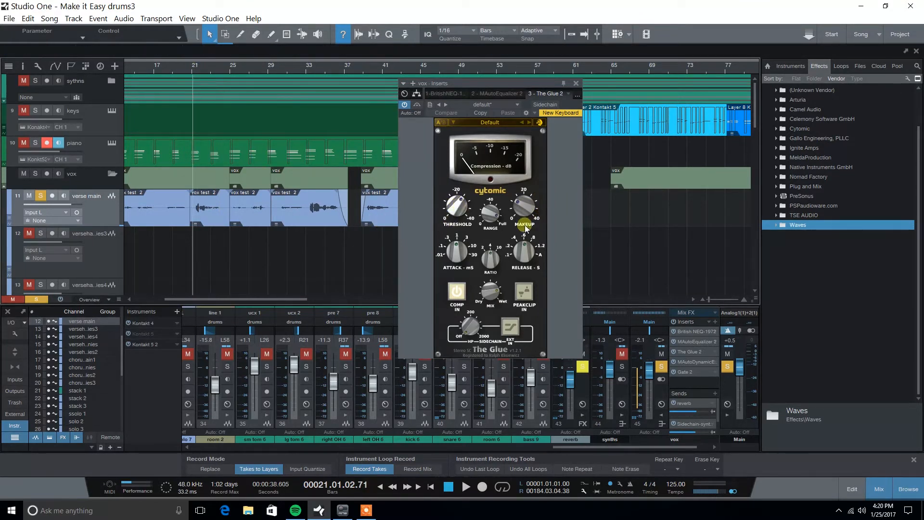
click(462, 227)
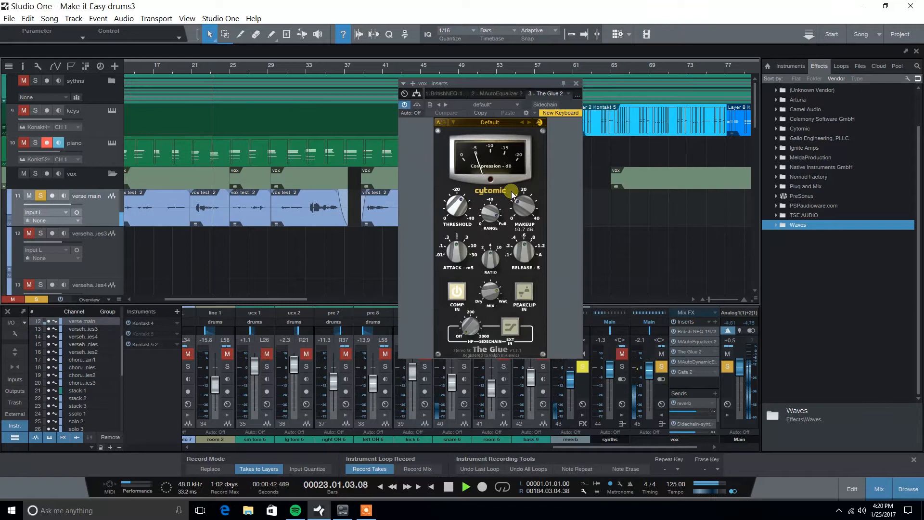
key(space)
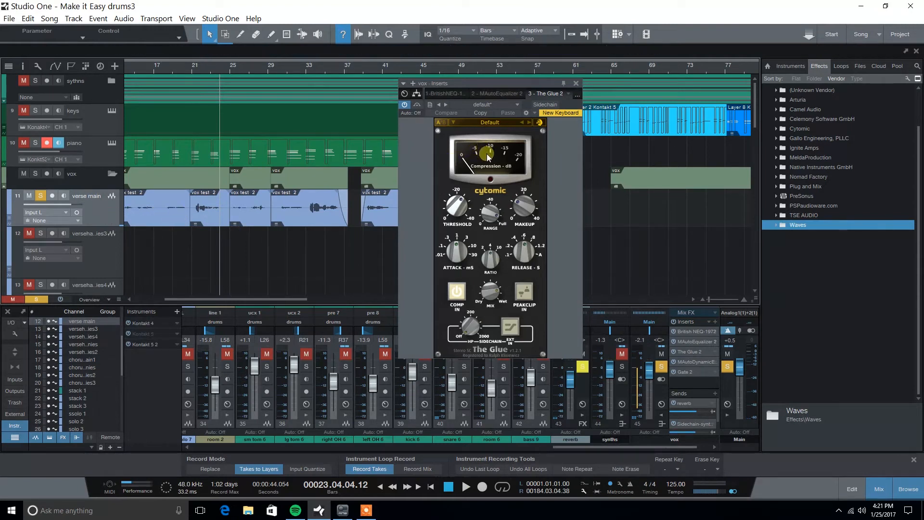
- Deactivate The Glue 2, replay verse main from about bar 21, and move the plug-in window off the arrangement
click(674, 351)
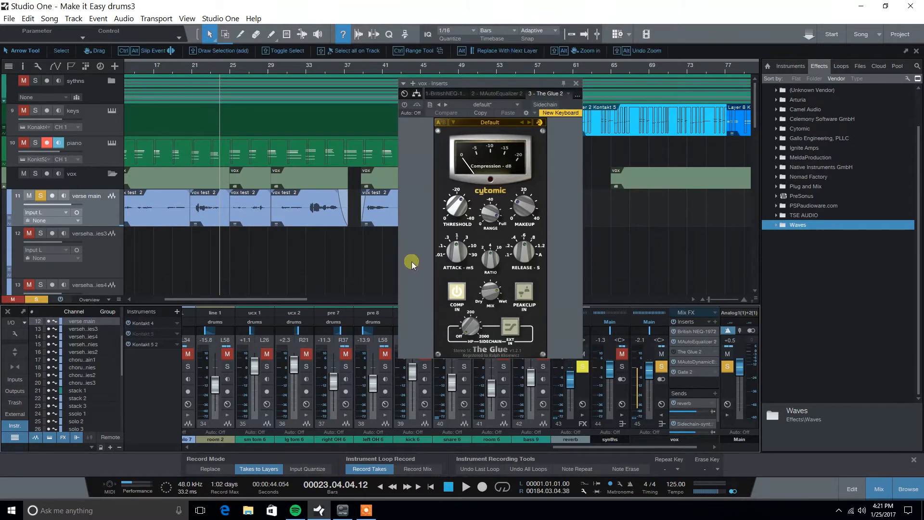
click(196, 68)
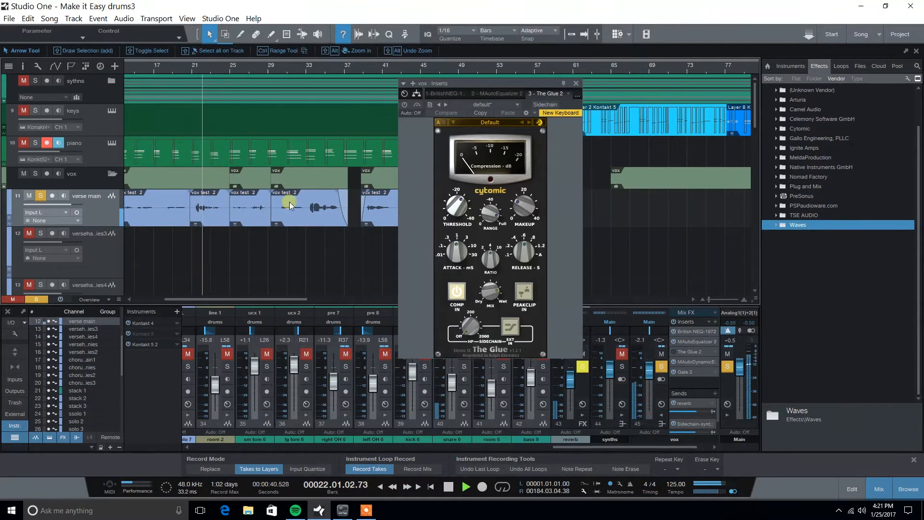
drag(516, 85, 657, 84)
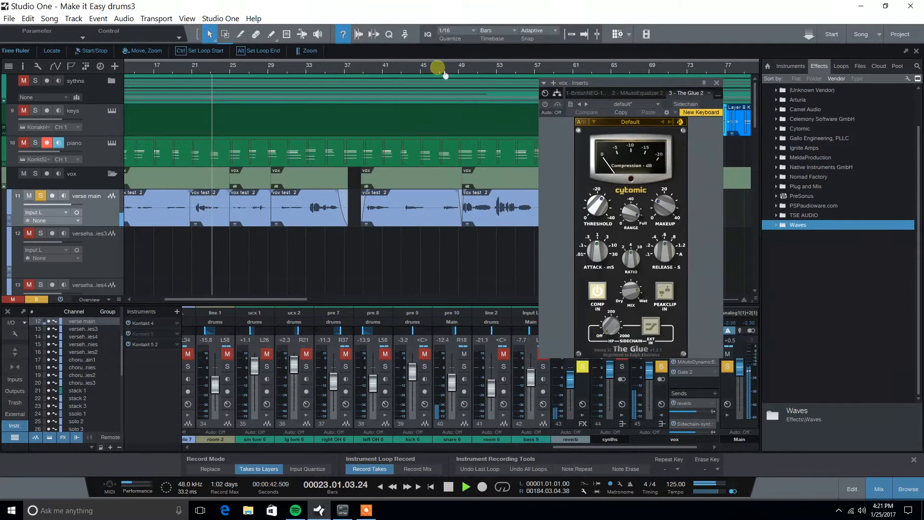
- Move playback ahead in the song to the chorus section at about bar 78
scroll(436, 69, down, 4)
click(278, 69)
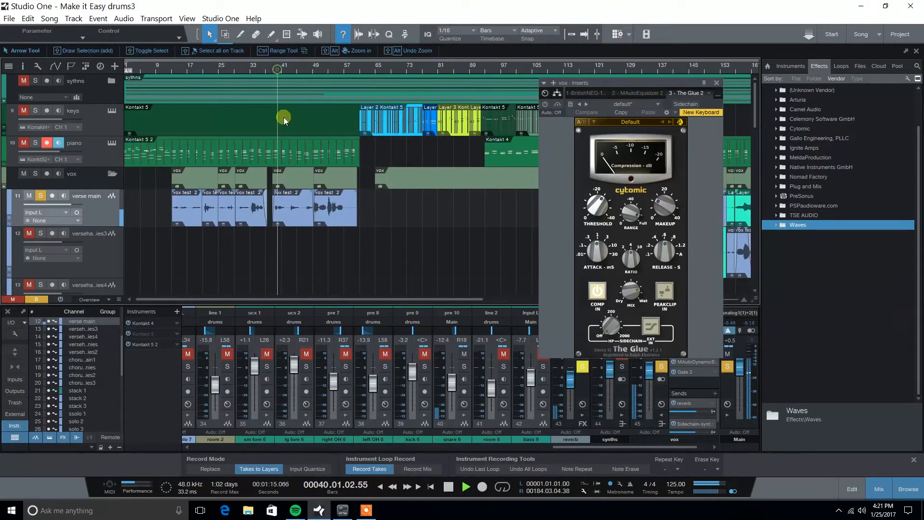
click(404, 68)
scroll(438, 72, right, 1)
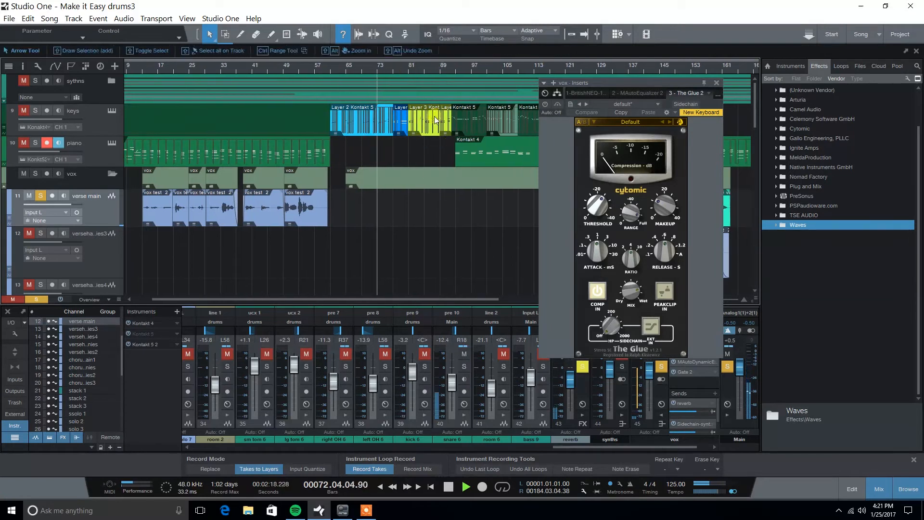
click(400, 68)
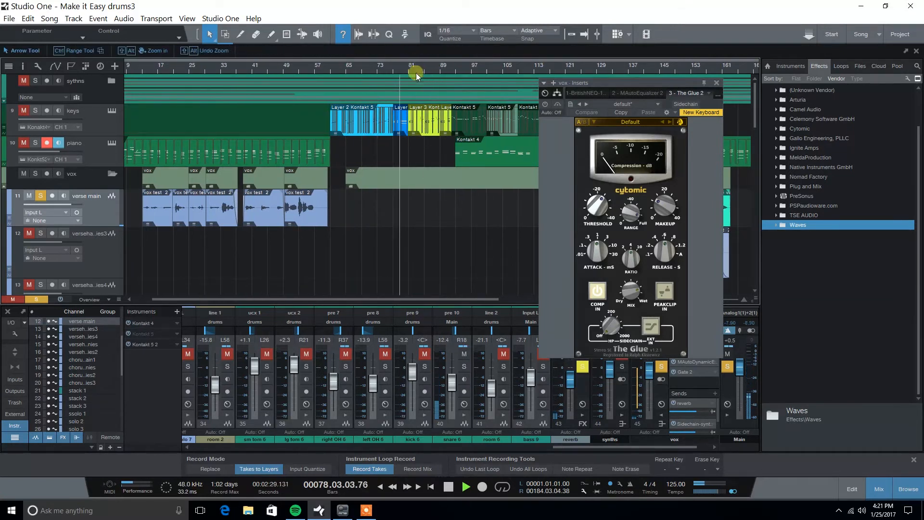
- Solo the whole vox folder track, move The Glue 2's window aside, and play the chorus vocals to about bar 85
scroll(426, 163, down, 4)
scroll(458, 227, down, 5)
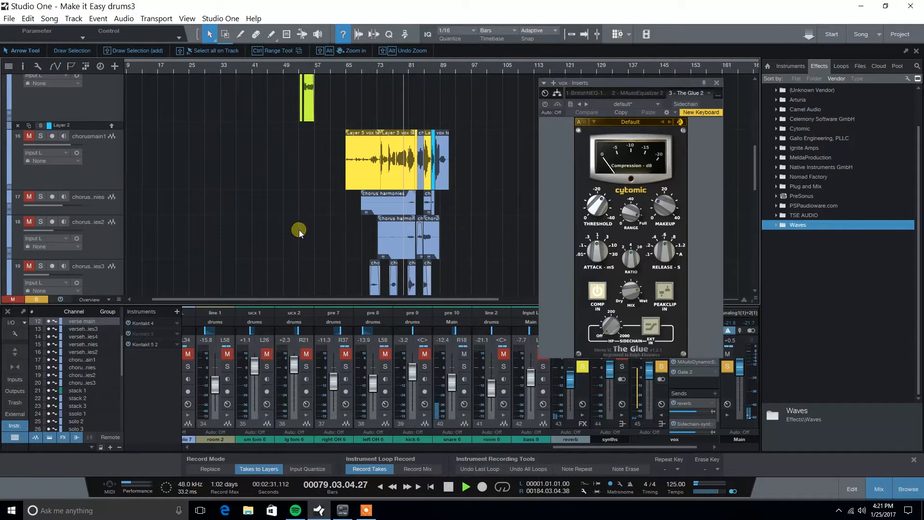
scroll(244, 207, up, 3)
scroll(244, 207, up, 4)
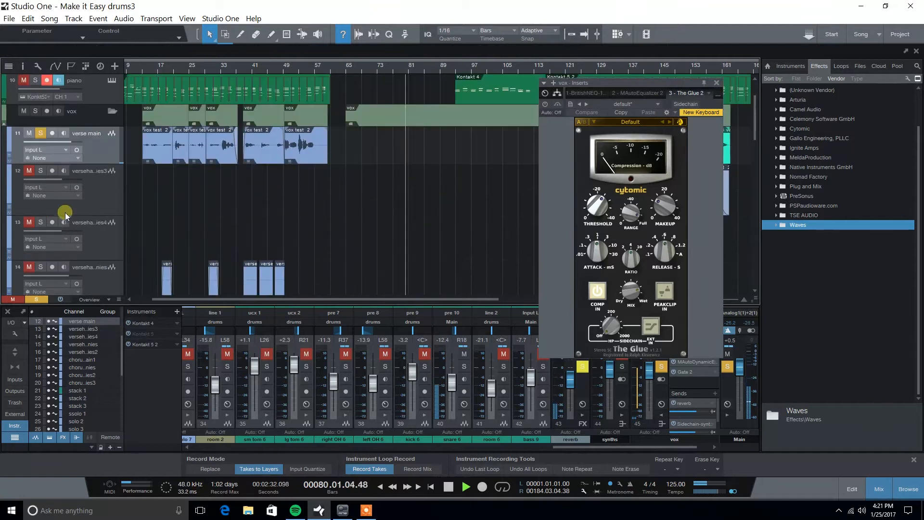
click(34, 111)
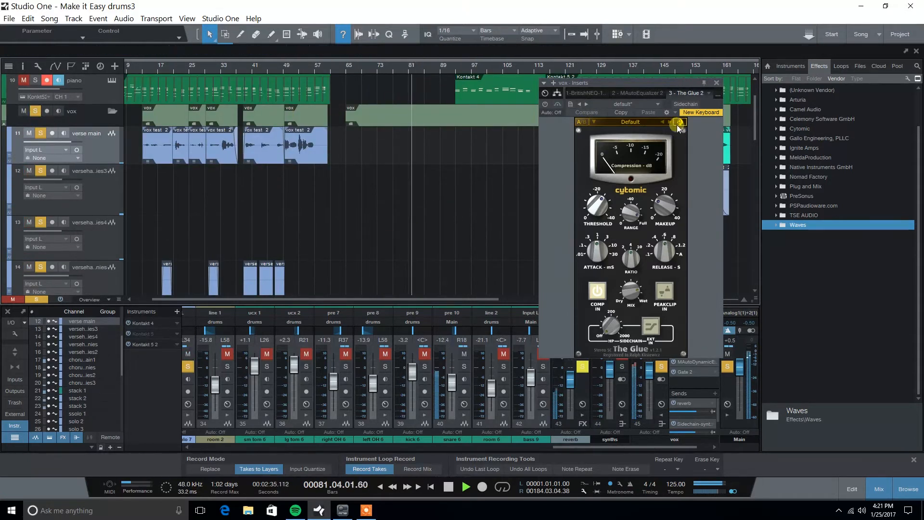
drag(668, 90, 846, 104)
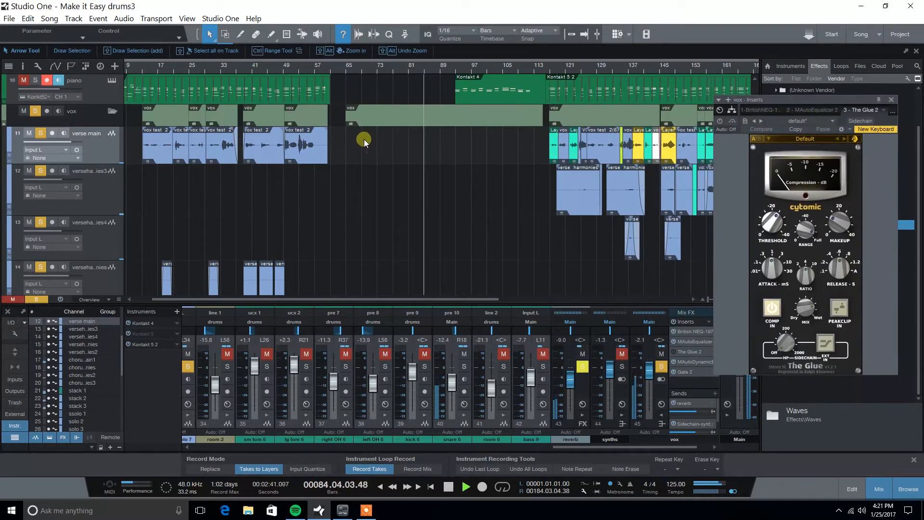
key(space)
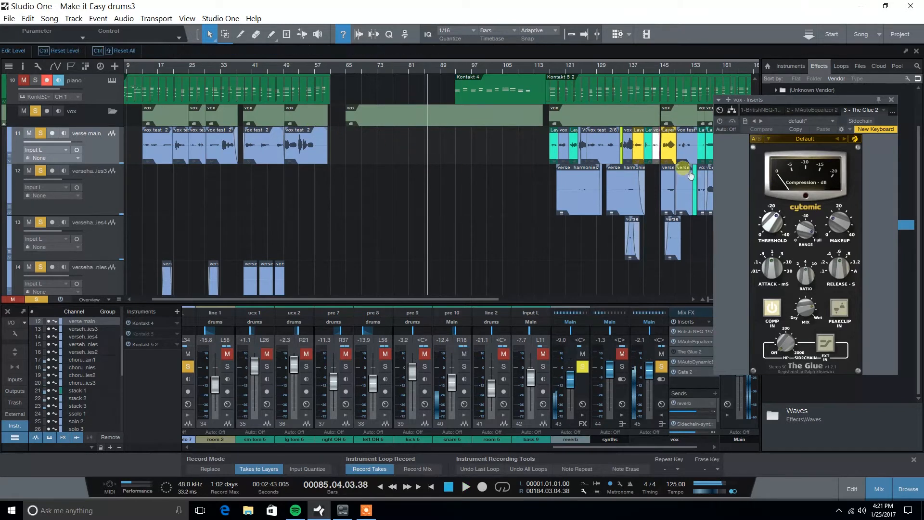
- Reactivate The Glue 2 and replay the soloed chorus vocals from about bar 76 to compare the compression
click(390, 71)
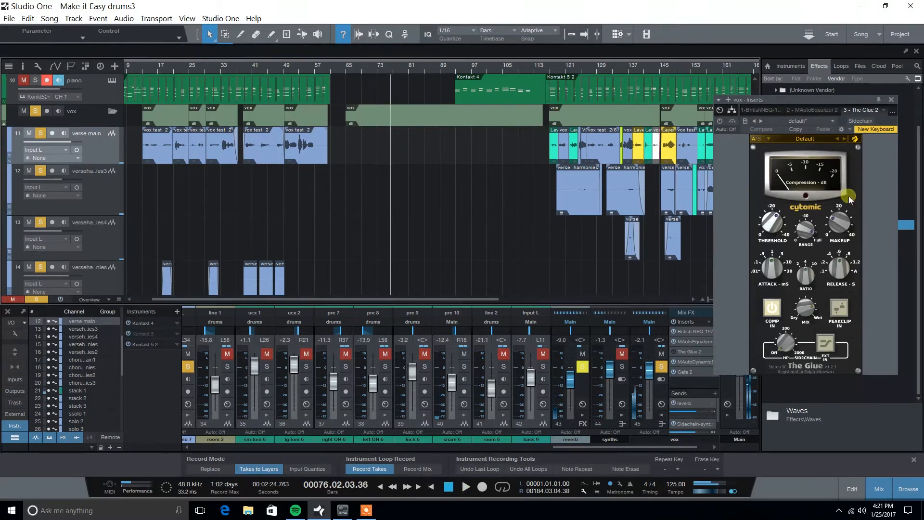
key(space)
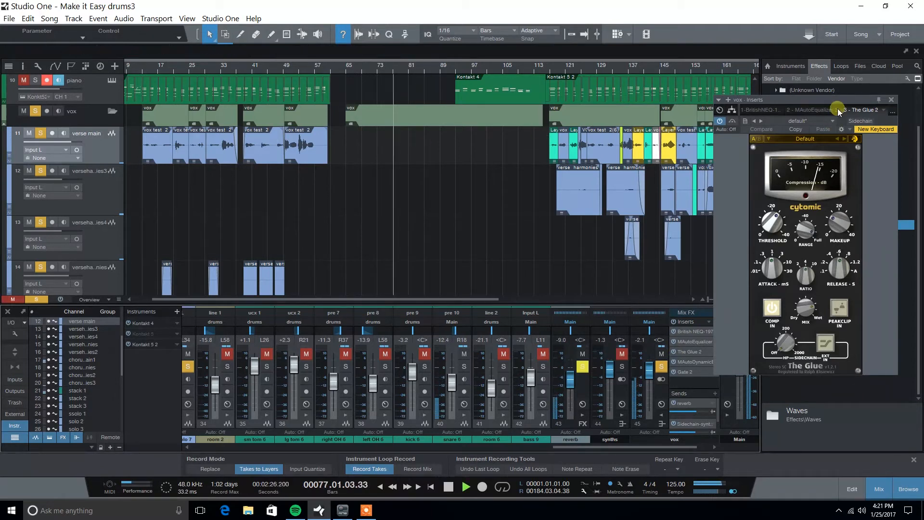
drag(838, 100, 829, 85)
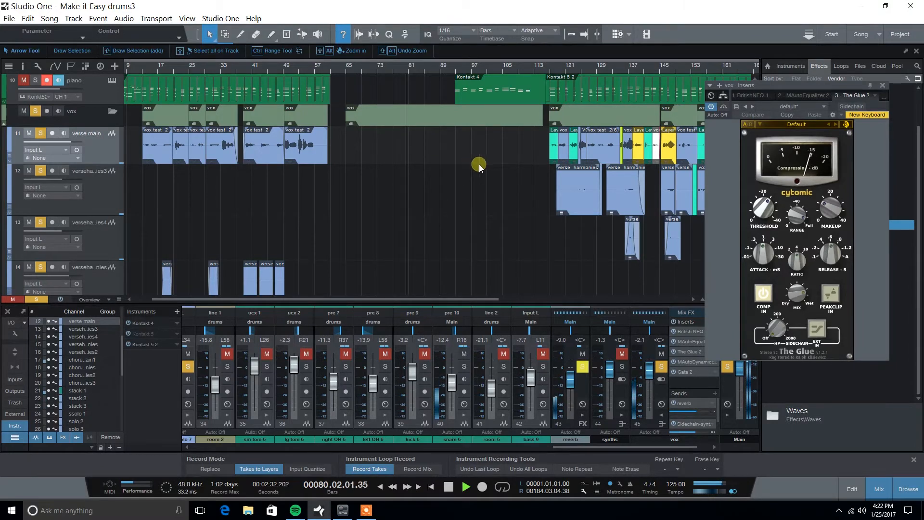
click(764, 210)
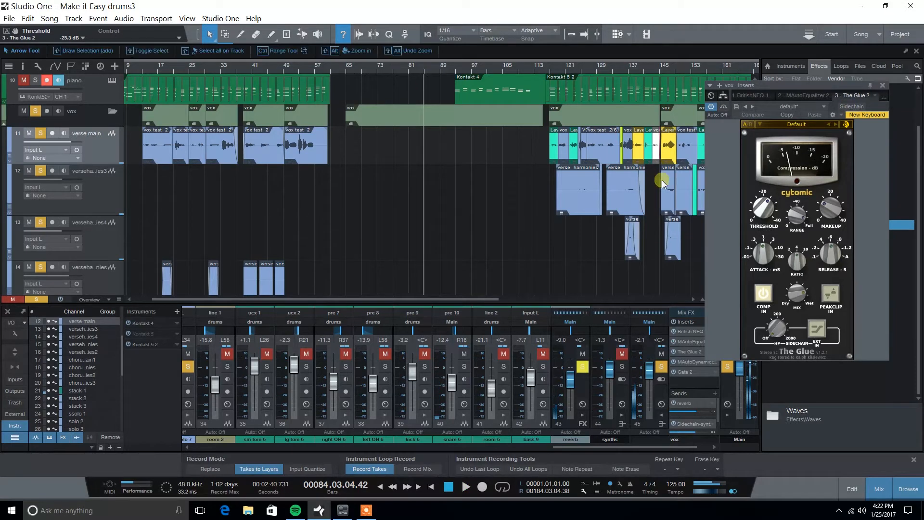
- Bring the chorus vocal tracks into view and set The Glue 2's threshold to -27.2 dB
scroll(475, 244, down, 5)
scroll(476, 244, down, 1)
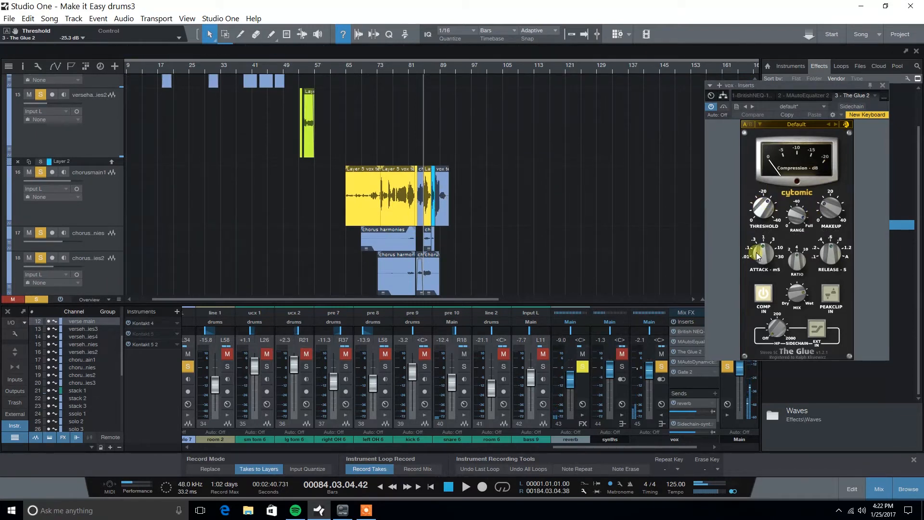
drag(765, 249, 769, 265)
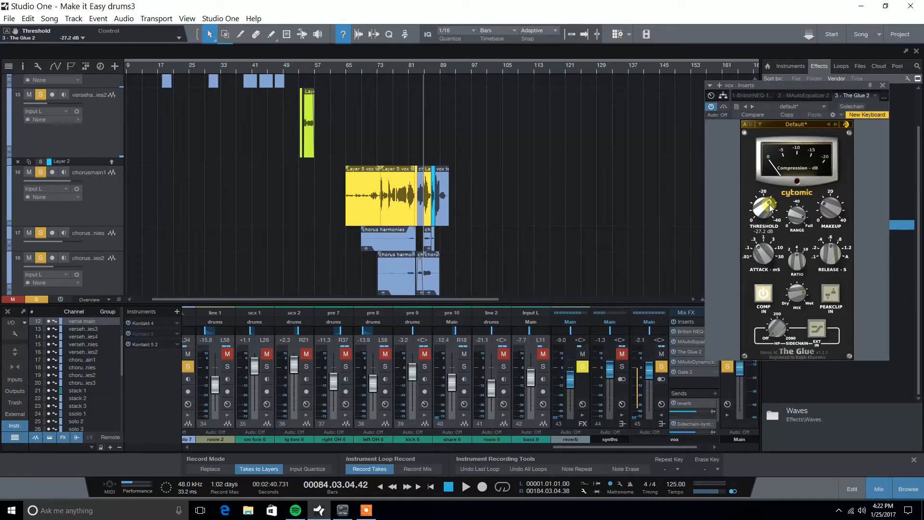
- Audition the chorus vocals from about bar 79 through the adjusted compressor and close The Glue 2's window
click(402, 68)
key(space)
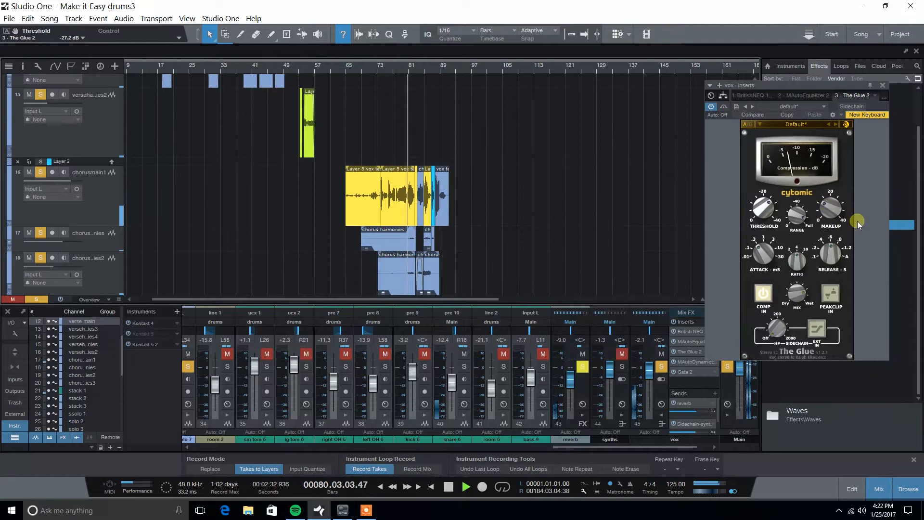
drag(796, 255, 793, 289)
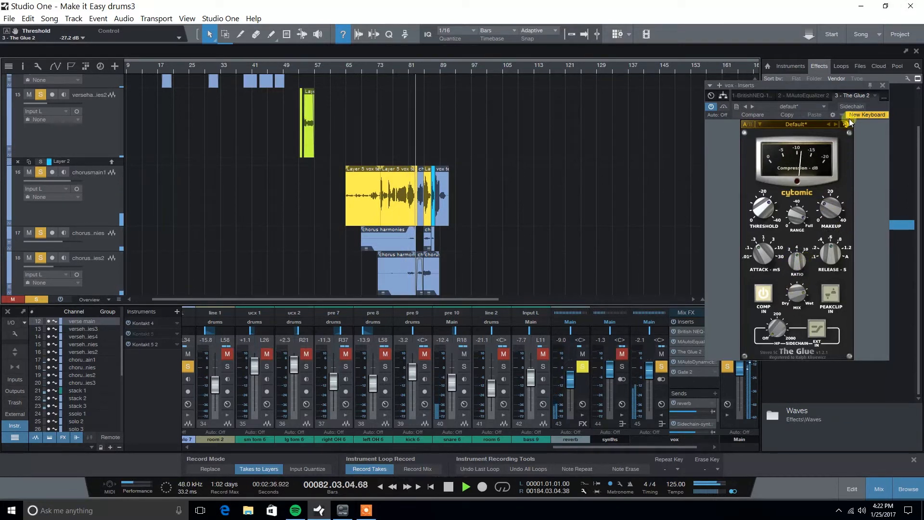
click(883, 86)
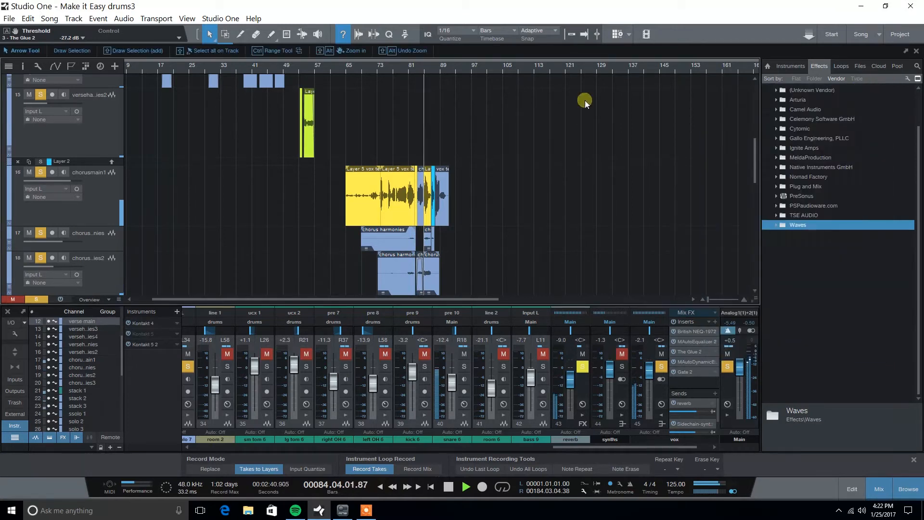
- Zoom the arrangement in around the chorus stack tracks and let the vocals play to about bar 89
scroll(474, 224, down, 4)
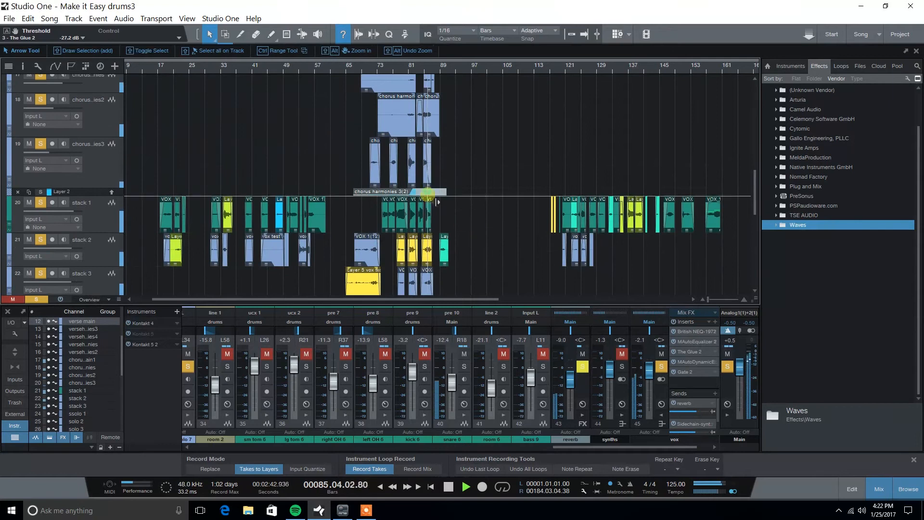
drag(423, 66, 444, 79)
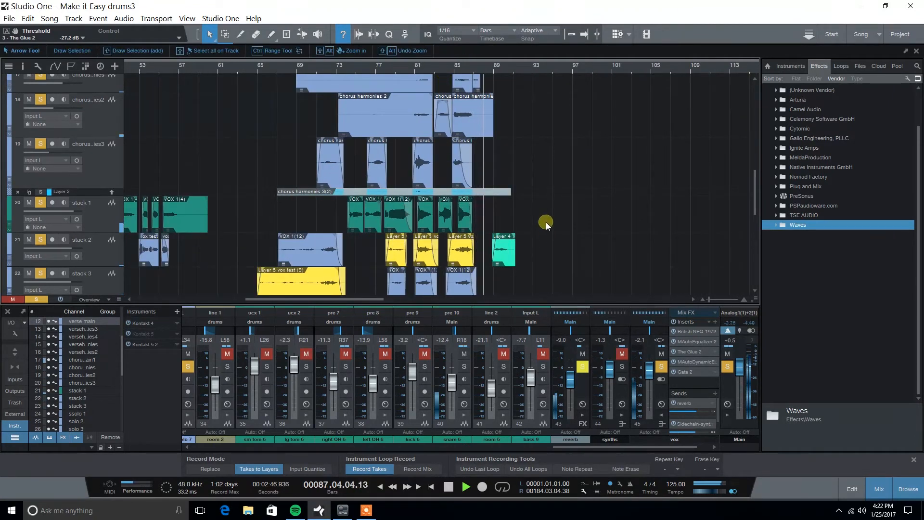
key(space)
- Open The Glue 2 on the vox bus, audition the chorus vocals from about bar 83 with it bypassed, and reactivate it
click(689, 356)
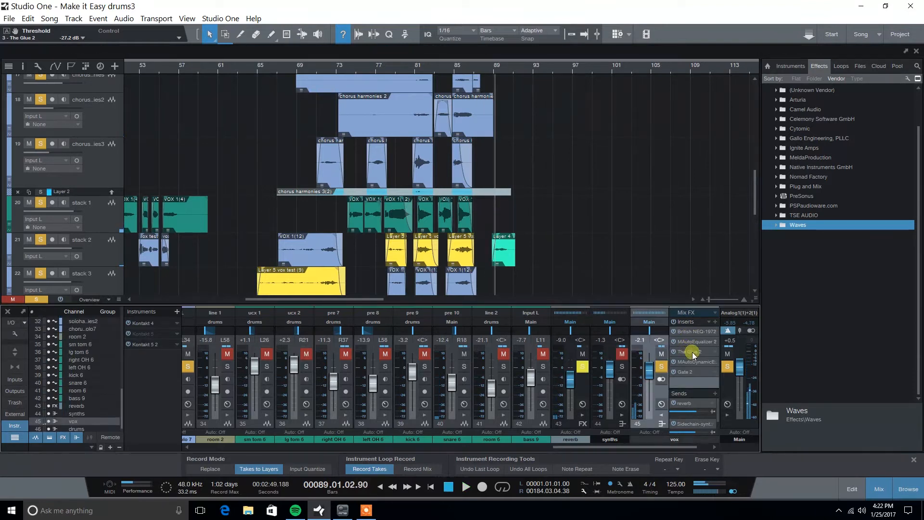
click(693, 355)
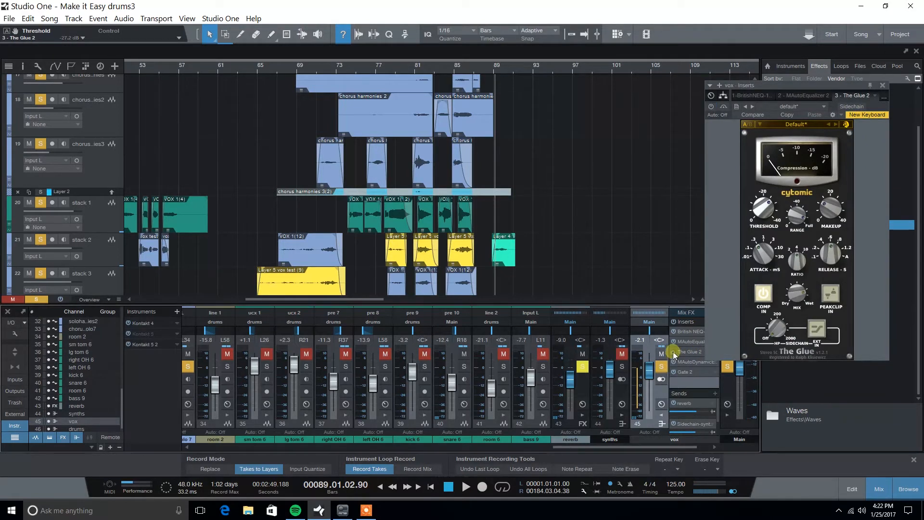
click(441, 69)
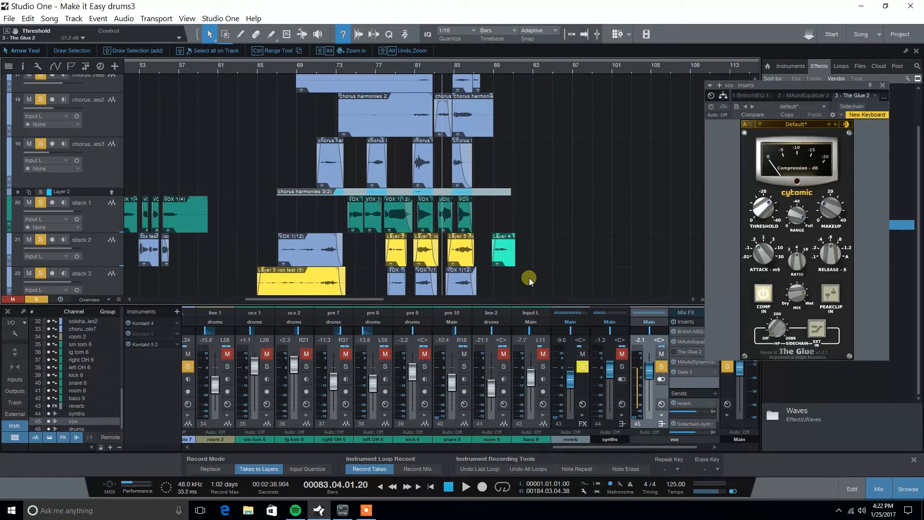
key(space)
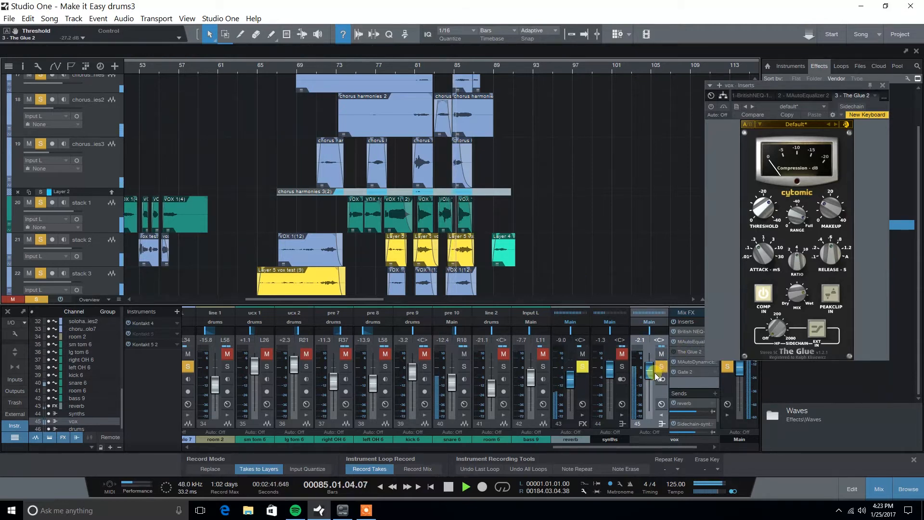
key(space)
click(674, 352)
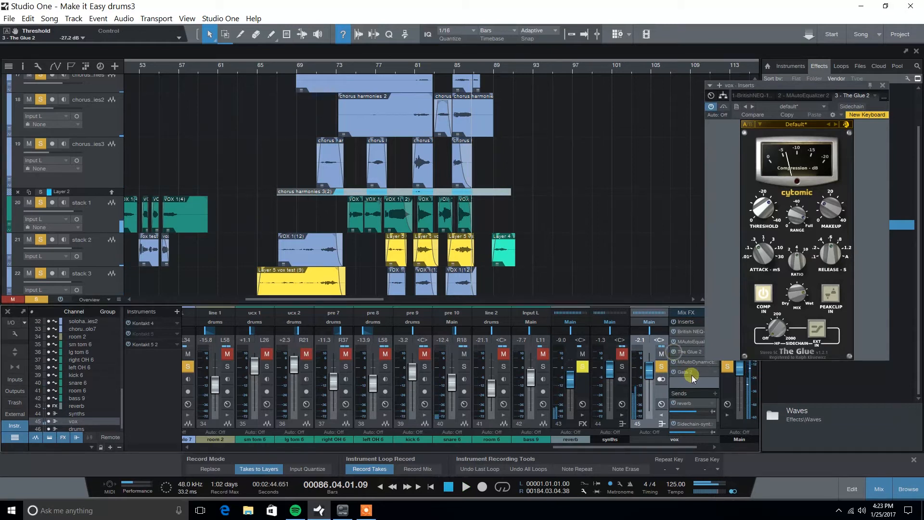
- Replay the vocals from about bar 81 with British NEQ-1972 and The Glue 2 bypassed, reactivate both and close the plug-in window
click(673, 332)
click(674, 352)
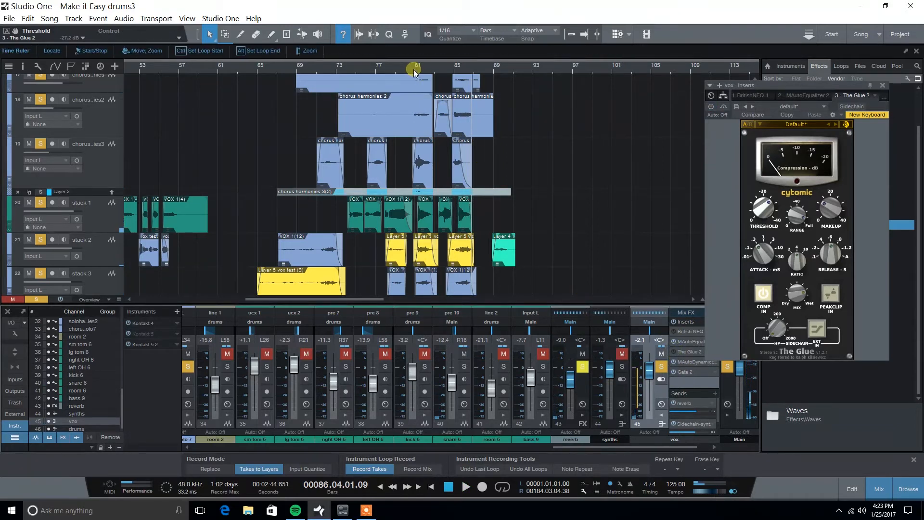
click(414, 70)
key(space)
click(698, 351)
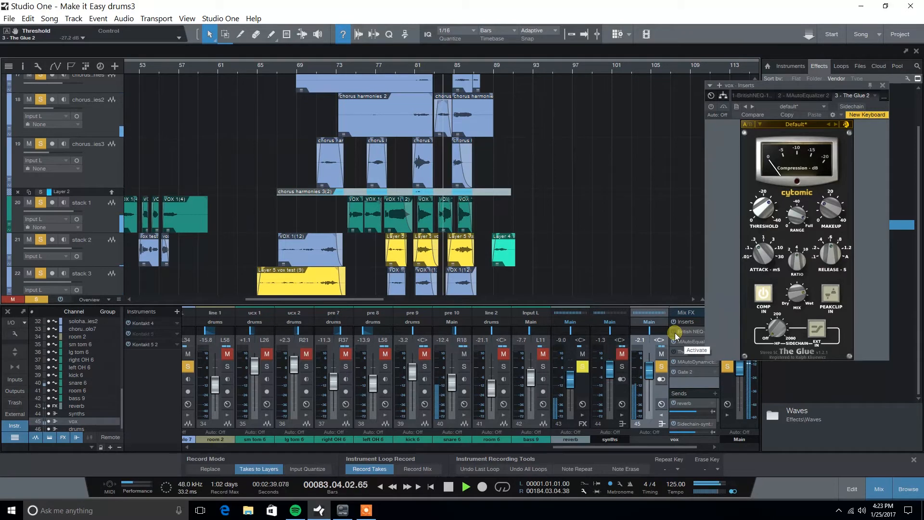
key(space)
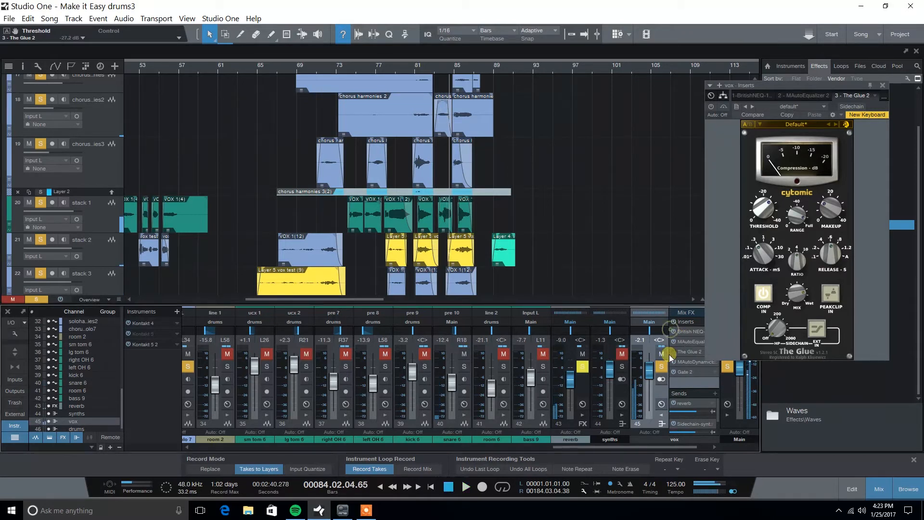
click(883, 86)
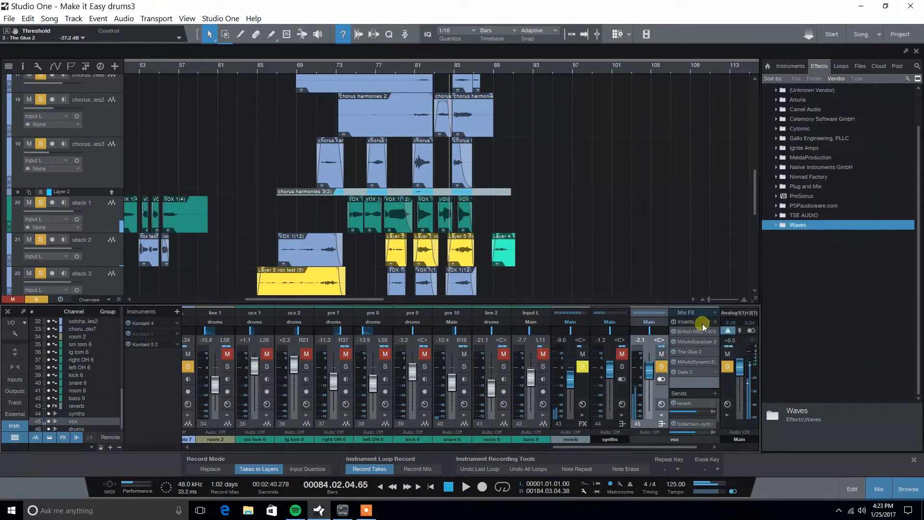
- Open MAutoDynamicEq from the vox inserts and audition the soloed chorus vocals through it from about bar 79
double_click(692, 361)
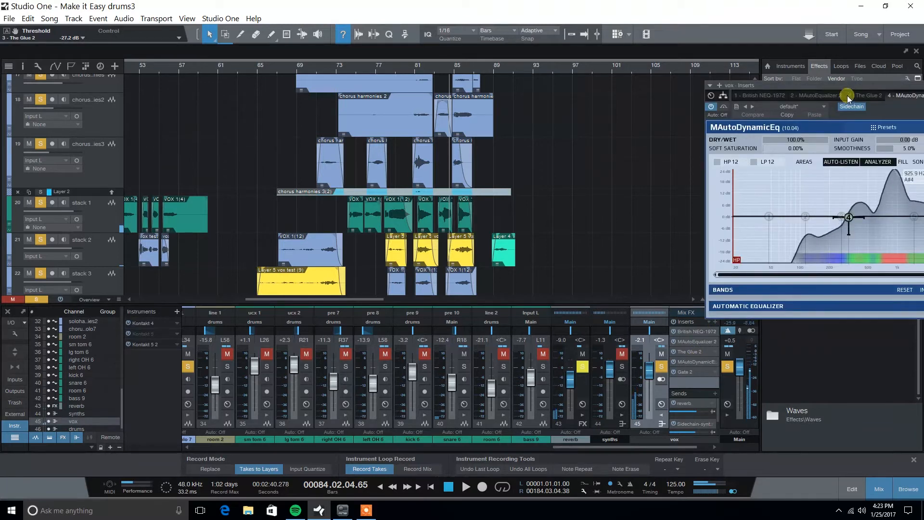
drag(865, 82, 590, 77)
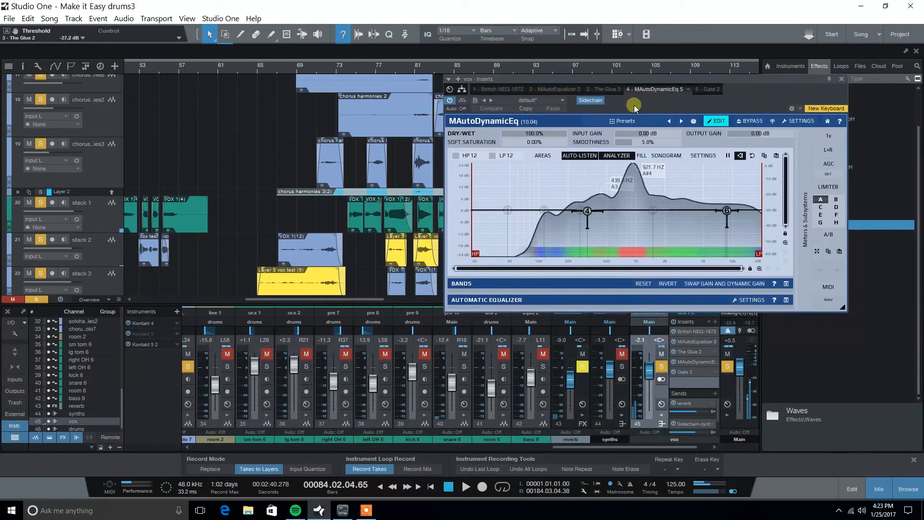
click(394, 67)
key(space)
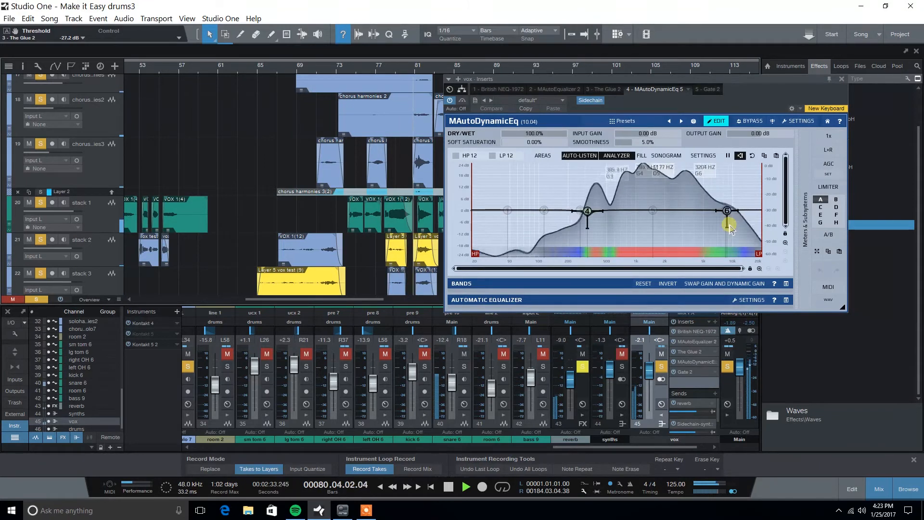
key(space)
- Clear all solos and play the full mix from about bar 80 while watching MAutoDynamicEq's bands
click(36, 300)
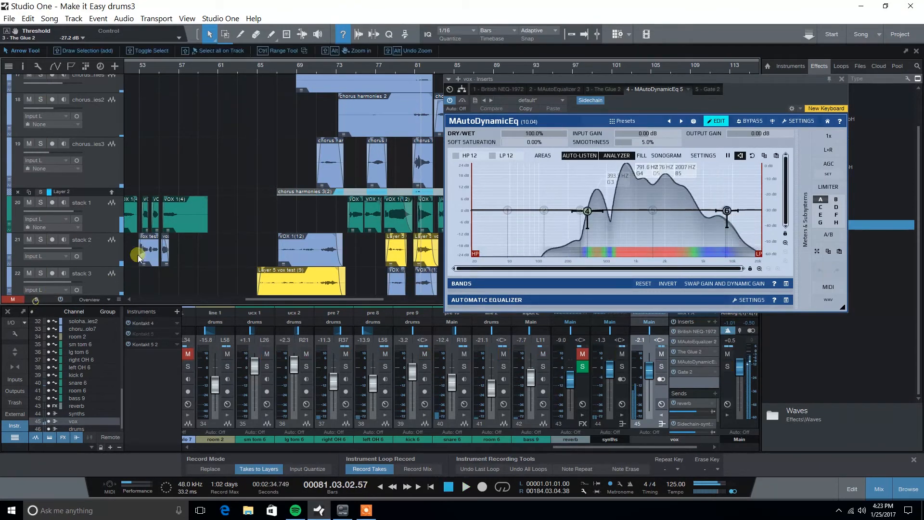
click(407, 68)
key(space)
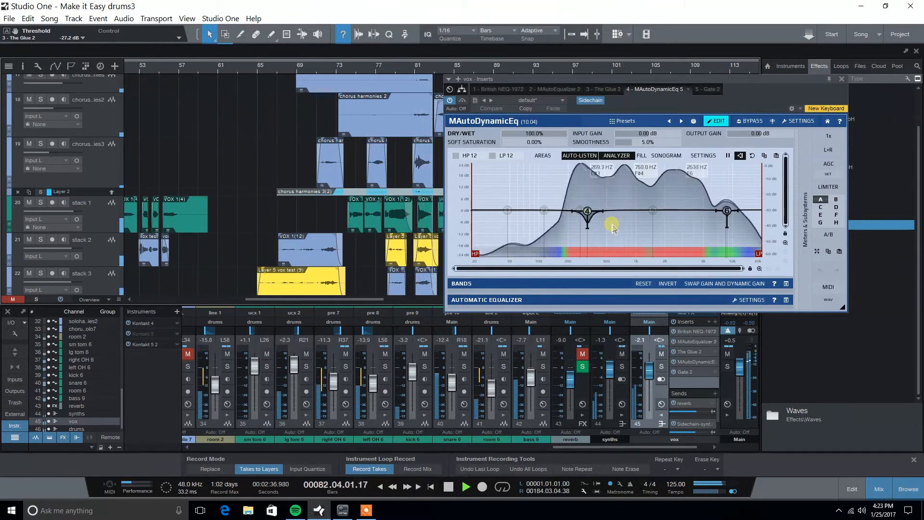
key(space)
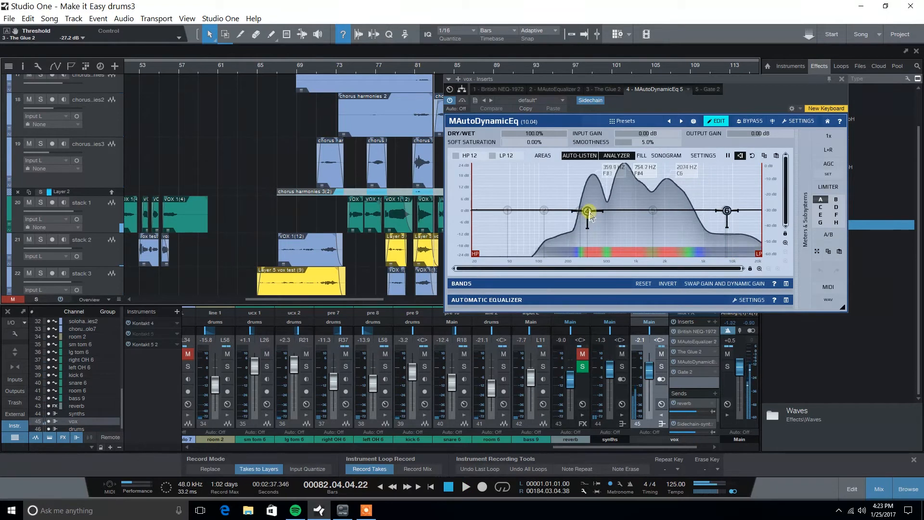
- Move MAutoDynamicEq's window aside and play the full mix from about bar 75 to 84 to watch band 4 react
drag(741, 88, 703, 65)
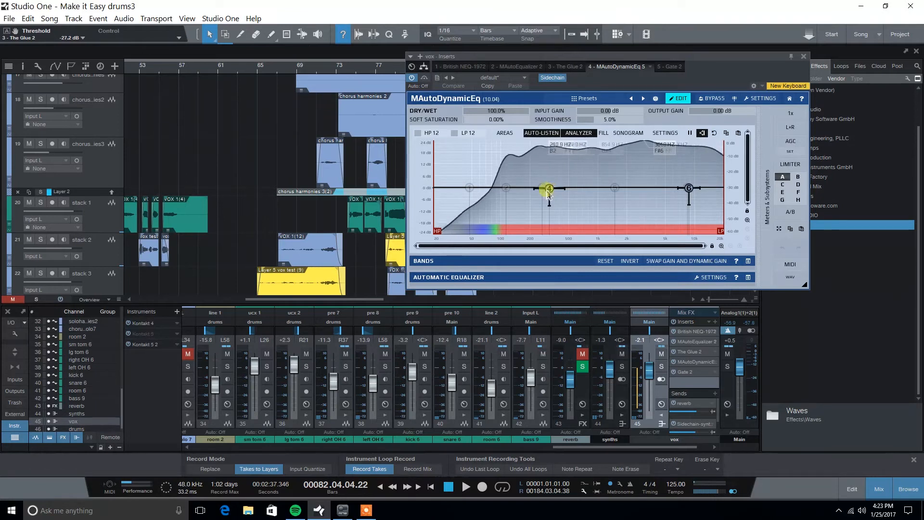
click(364, 65)
key(space)
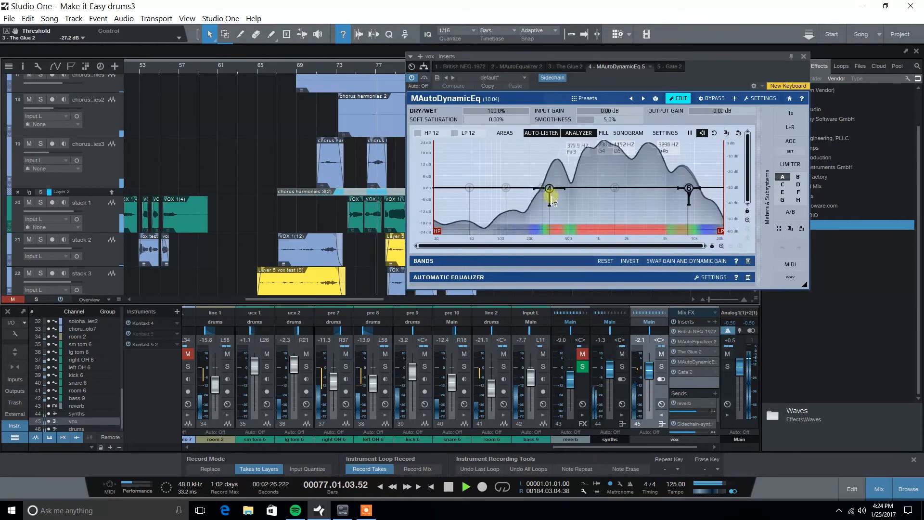
key(space)
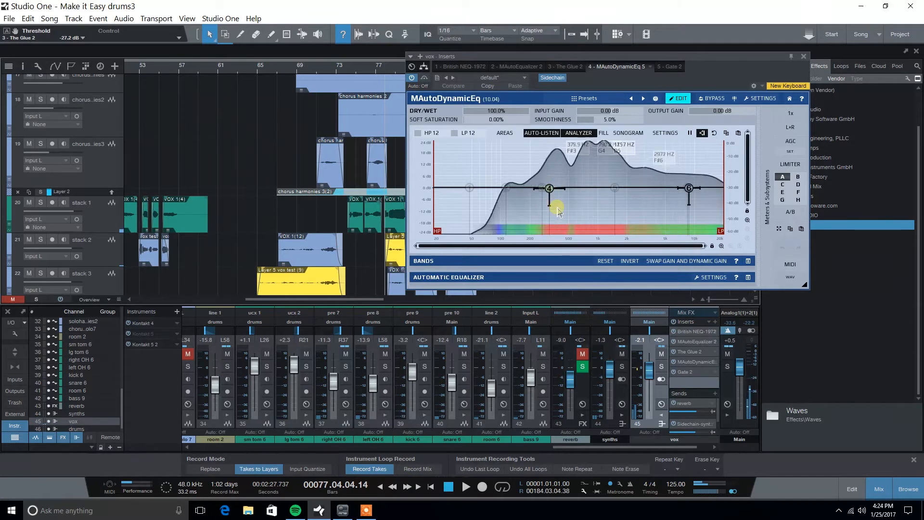
key(space)
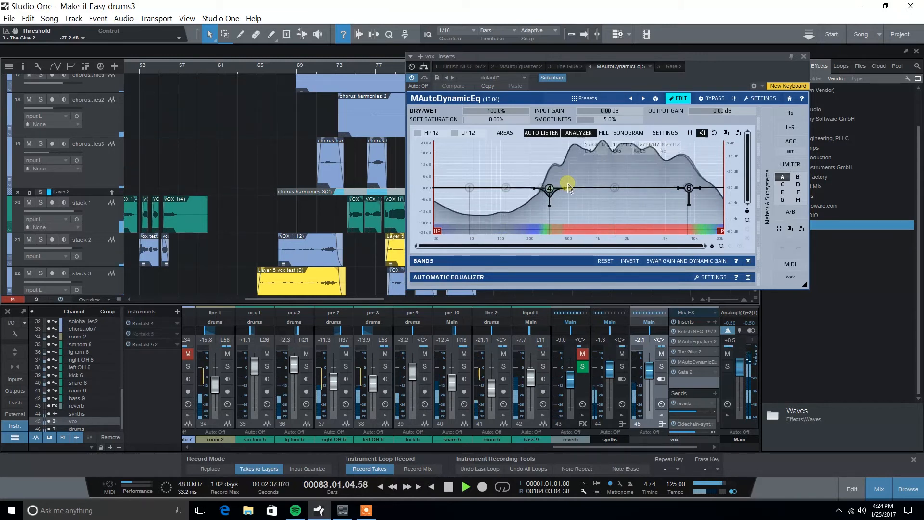
key(space)
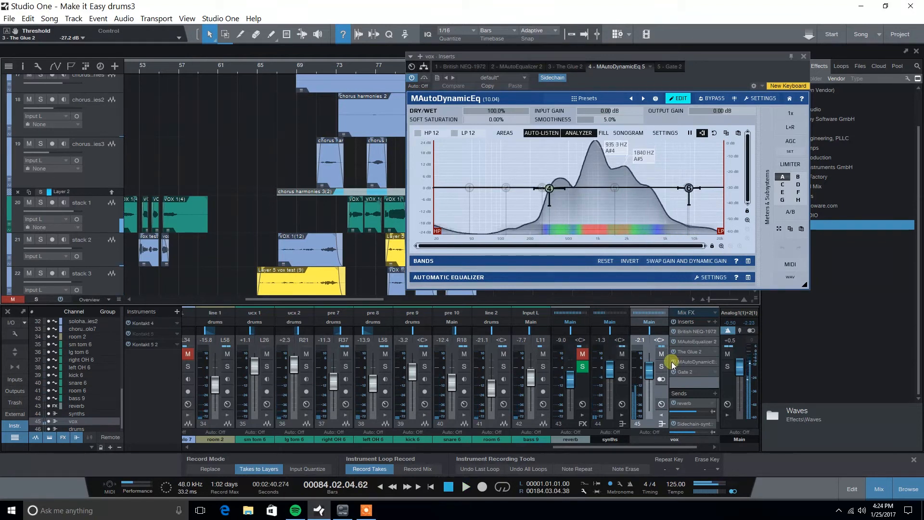
- Replay the full mix from bar 77 with MAutoDynamicEq bypassed, compare it with the plug-in reactivated, and close its window
drag(375, 69, 423, 124)
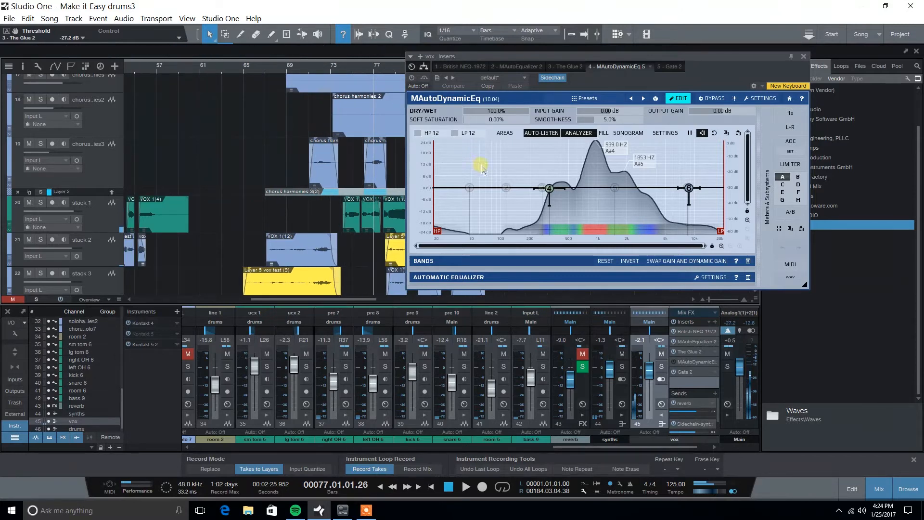
key(space)
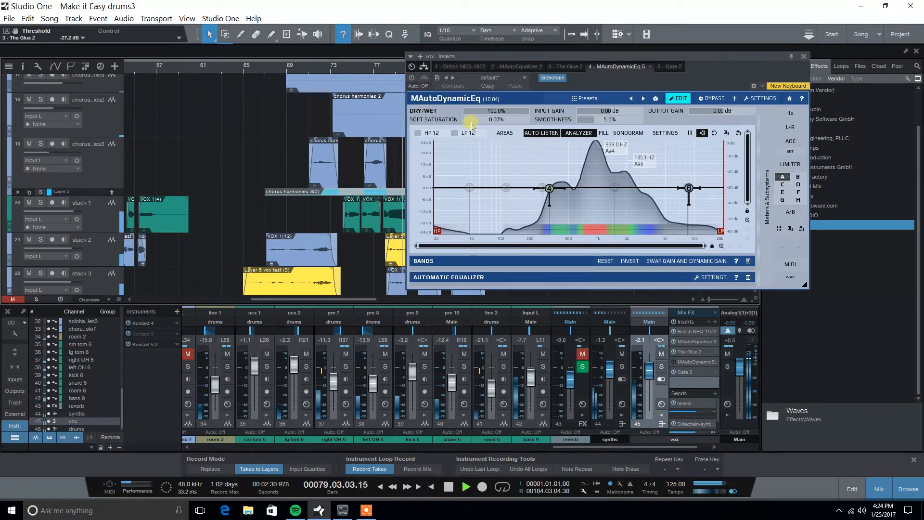
key(space)
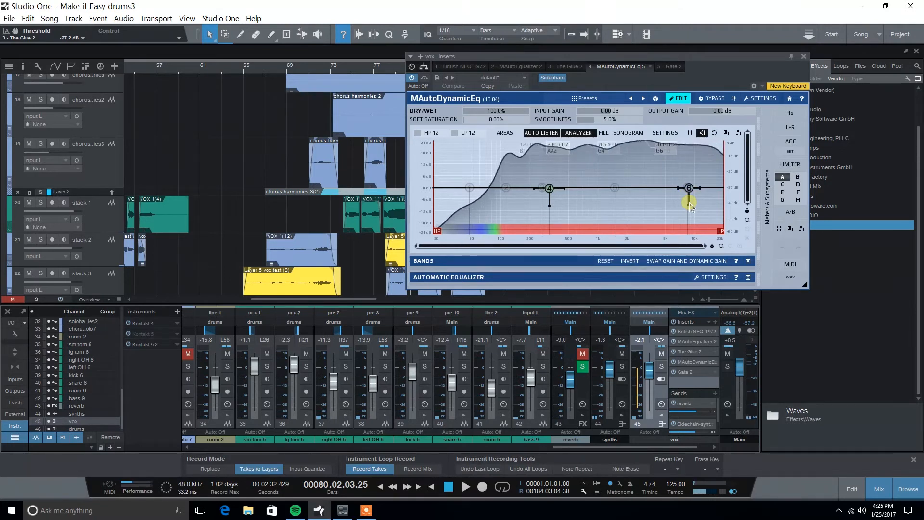
key(space)
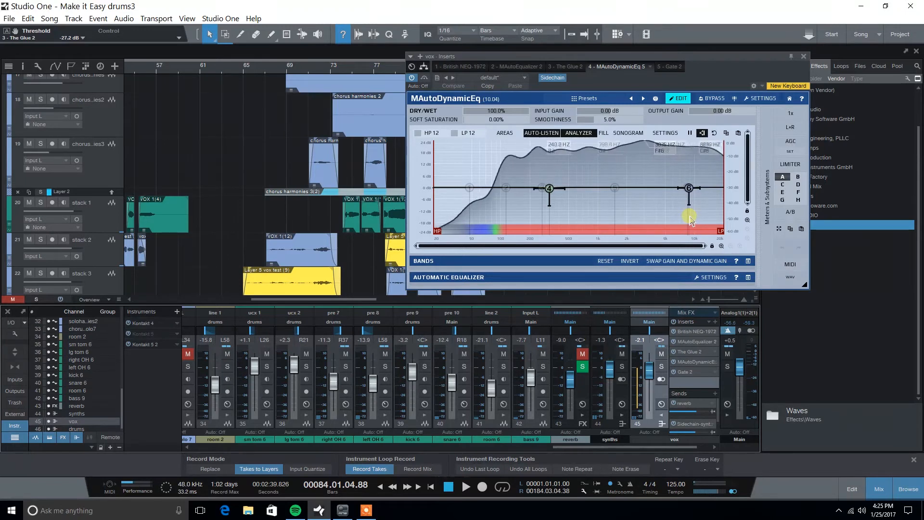
click(803, 56)
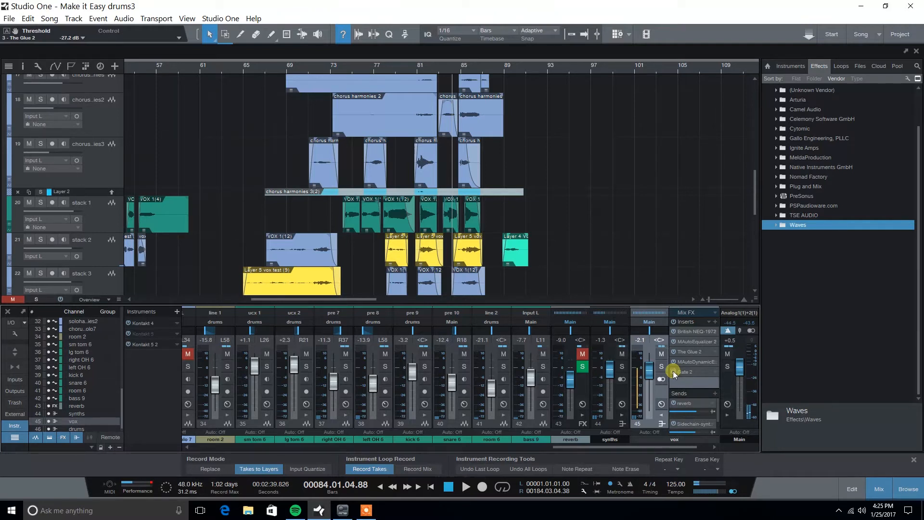
- Enlarge the mixer to show all of the vox bus's sends and open the reverb send's MMultiBandConvolution window
drag(441, 68, 521, 86)
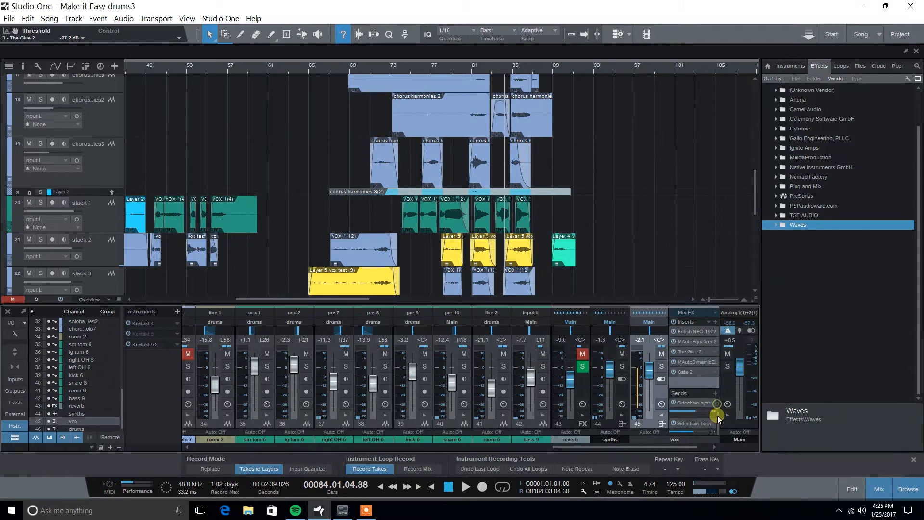
drag(648, 305, 649, 164)
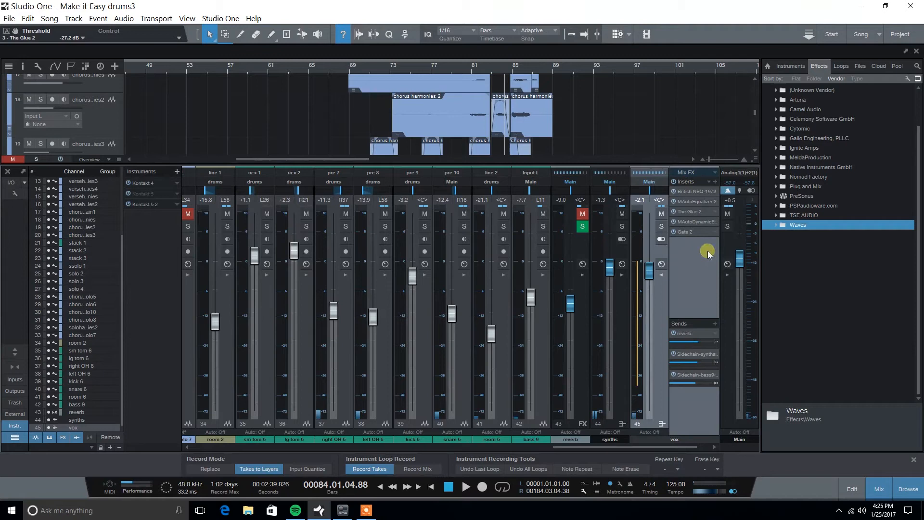
double_click(686, 336)
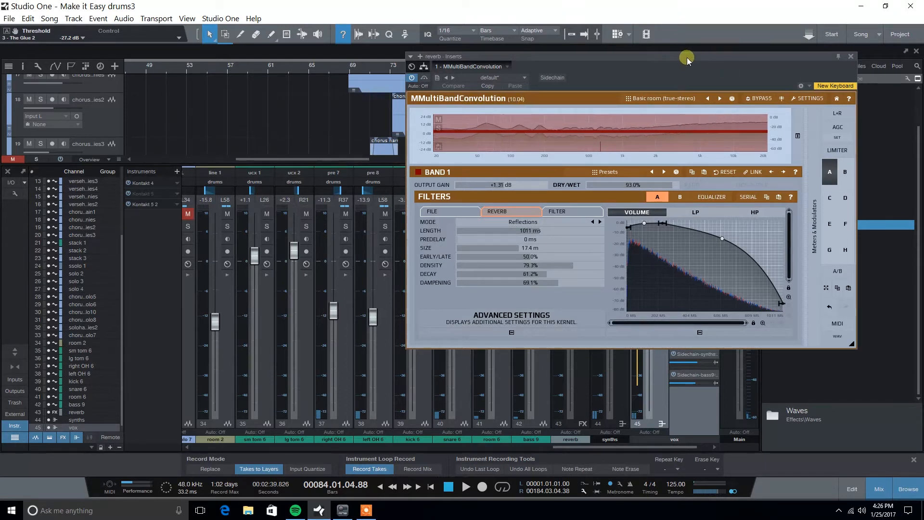
drag(512, 56, 578, 62)
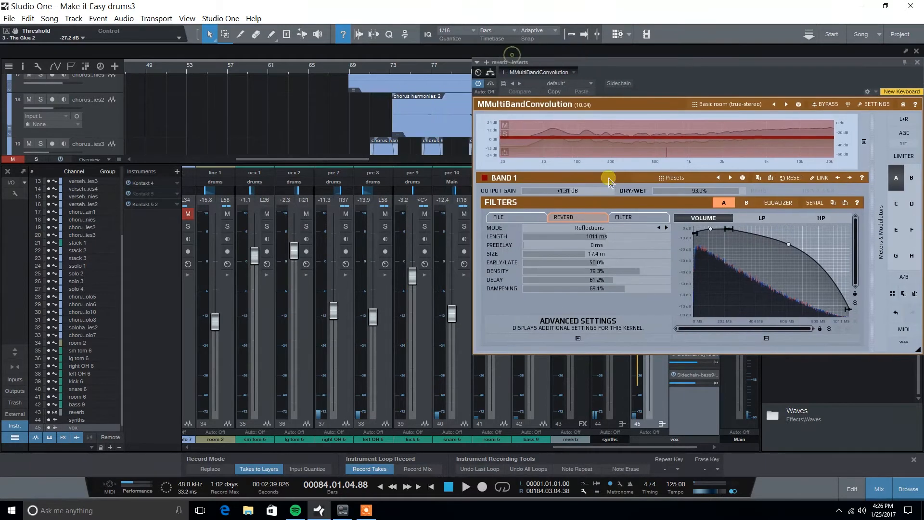
drag(736, 60, 644, 75)
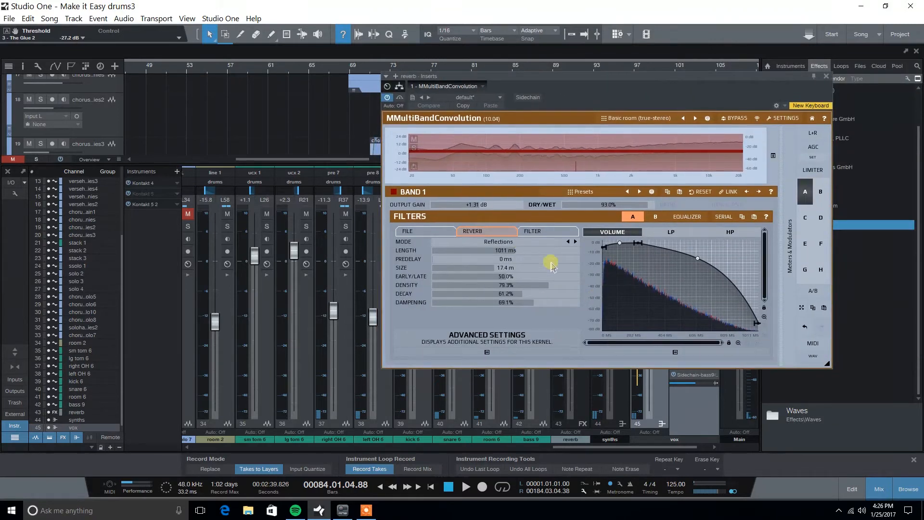
- Play the full mix from about bar 84, move the reverb window clear of the vox channel, and mute its reverb send
key(space)
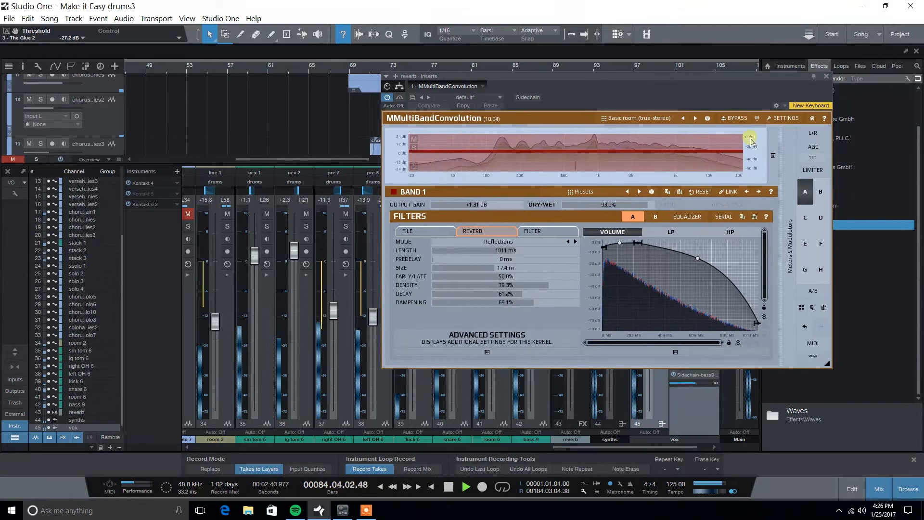
drag(759, 78, 444, 82)
click(673, 333)
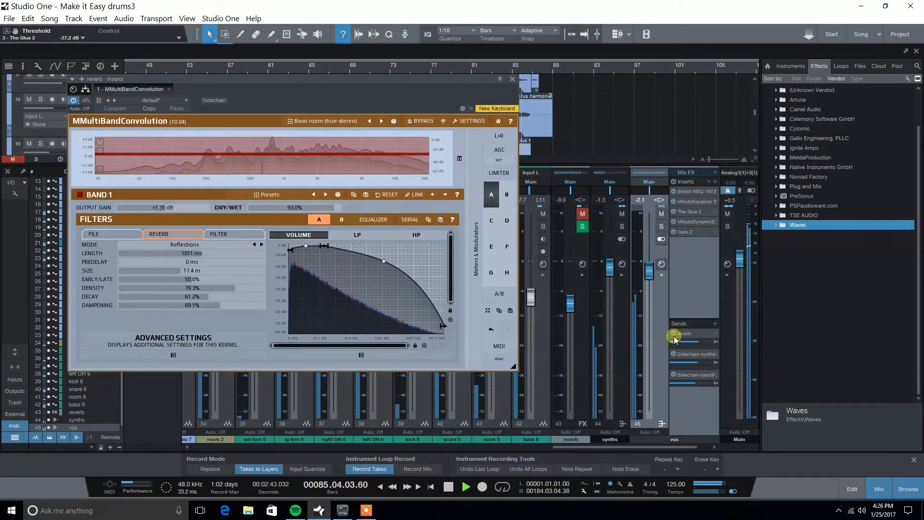
key(space)
- Reposition the MMultiBandConvolution window and solo the vox bus
drag(440, 79, 513, 133)
click(654, 223)
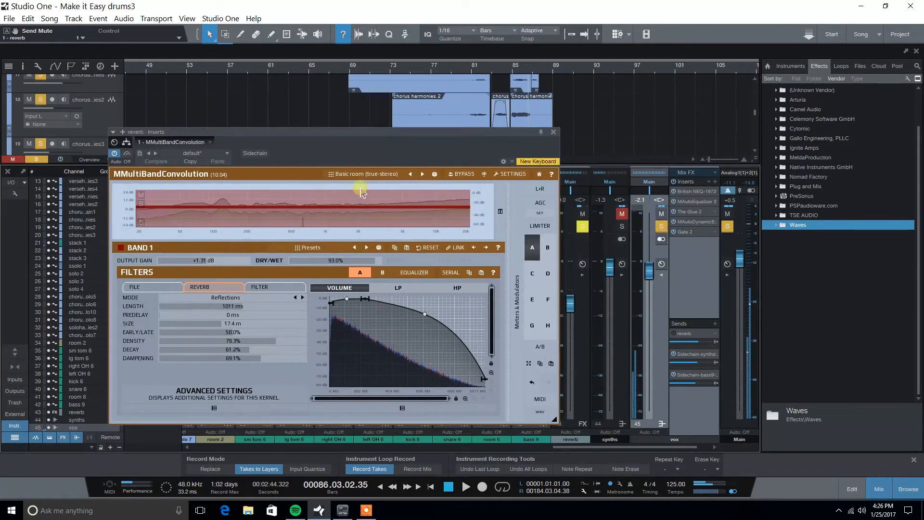
- Play the soloed vocals from about bar 78, toggle the vox bus's reverb send for comparison, and close the MMultiBandConvolution window
click(443, 67)
key(space)
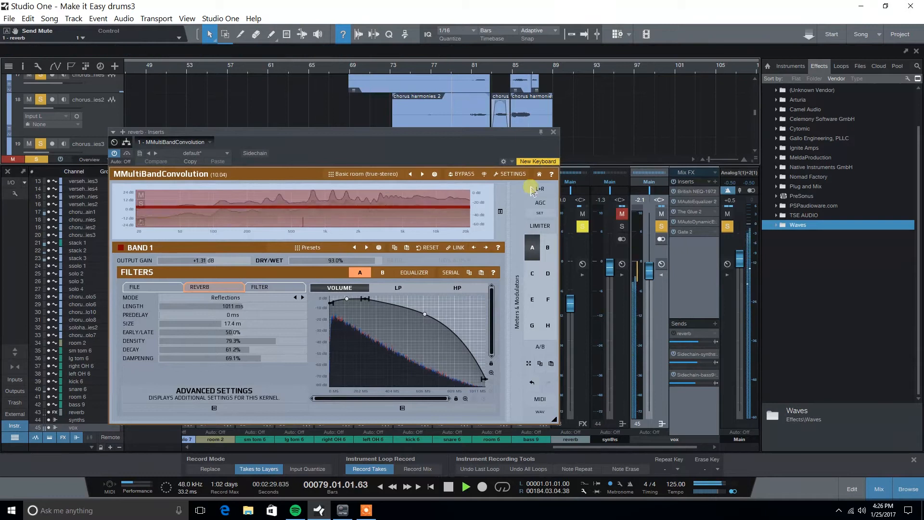
click(674, 333)
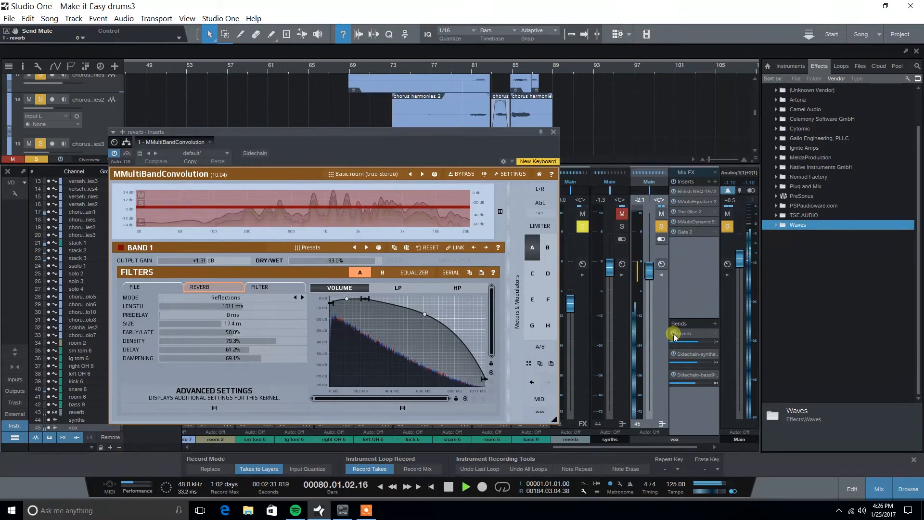
drag(656, 446, 705, 446)
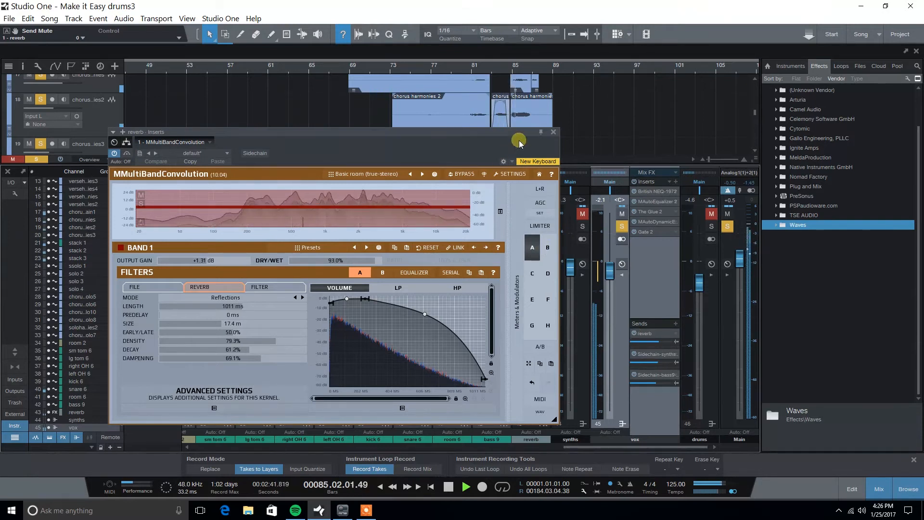
click(552, 133)
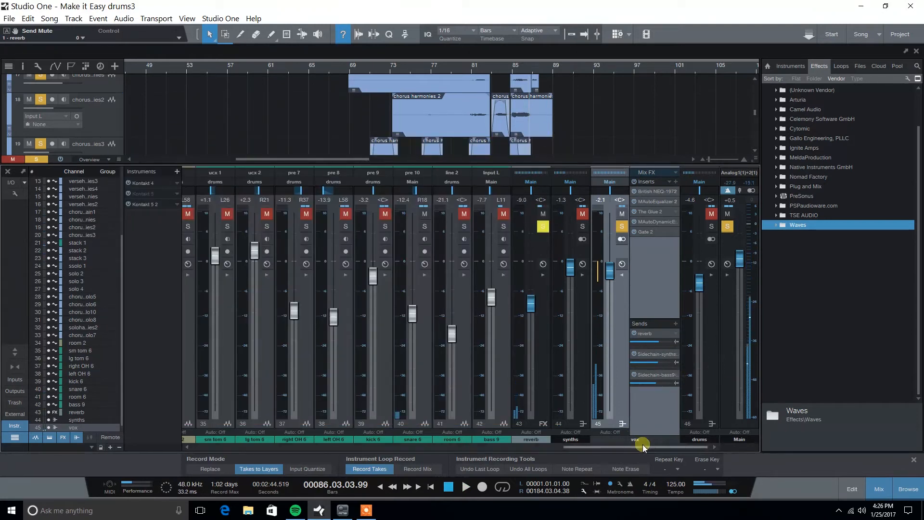
- Shrink the mixer to enlarge the arrangement, collapse the vox folder track, and solo it together with the bass 9 track
drag(686, 444, 729, 439)
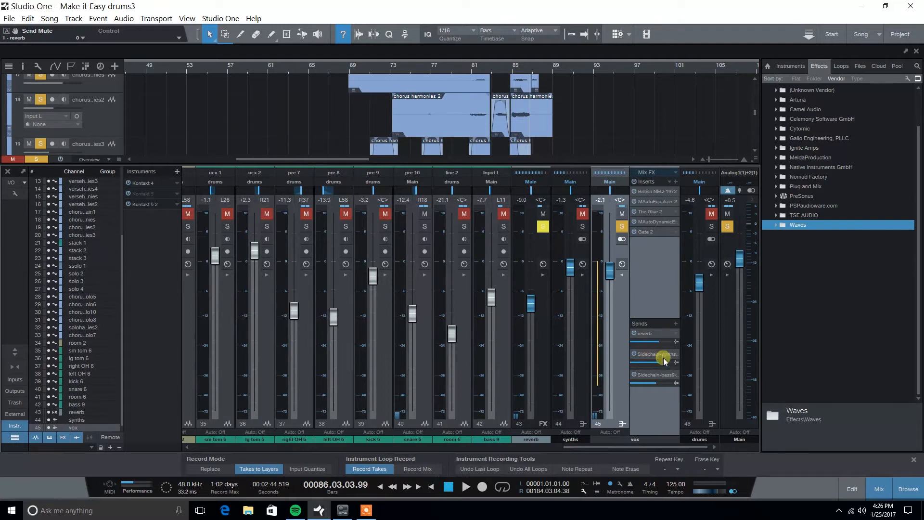
drag(666, 448, 685, 448)
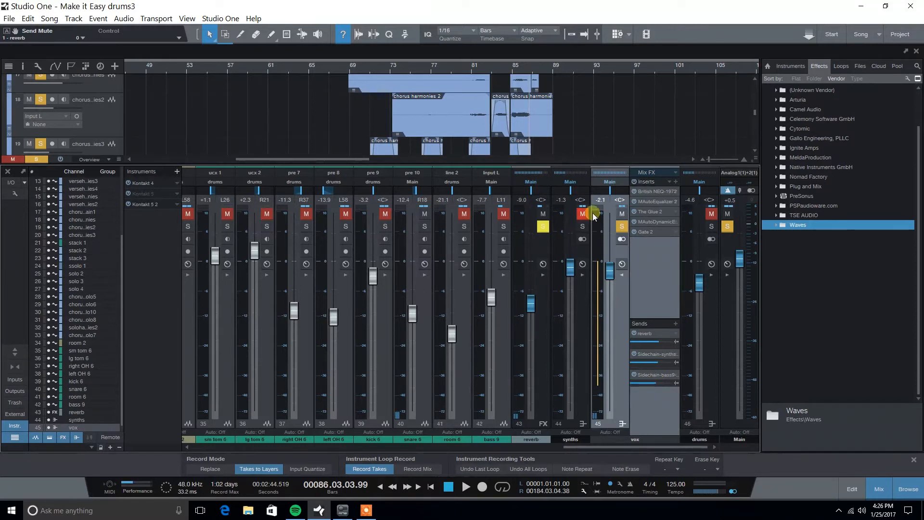
drag(498, 163, 505, 312)
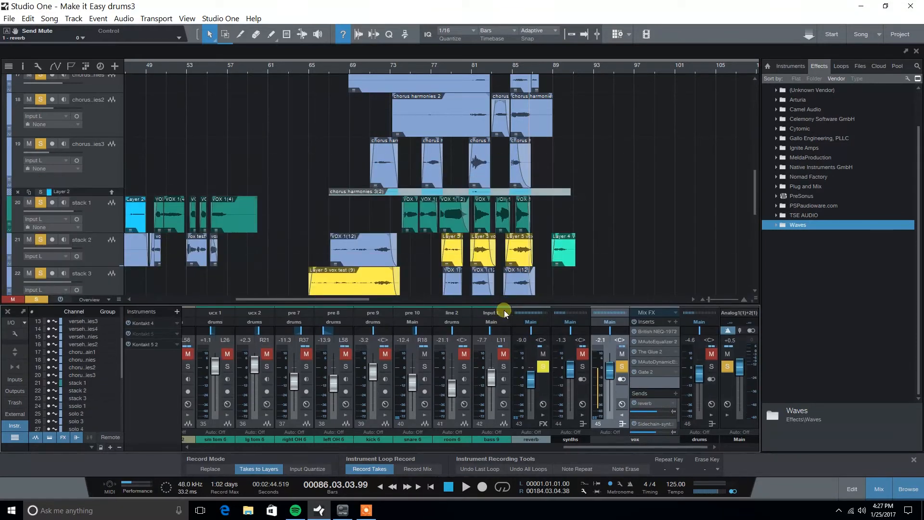
scroll(256, 144, up, 8)
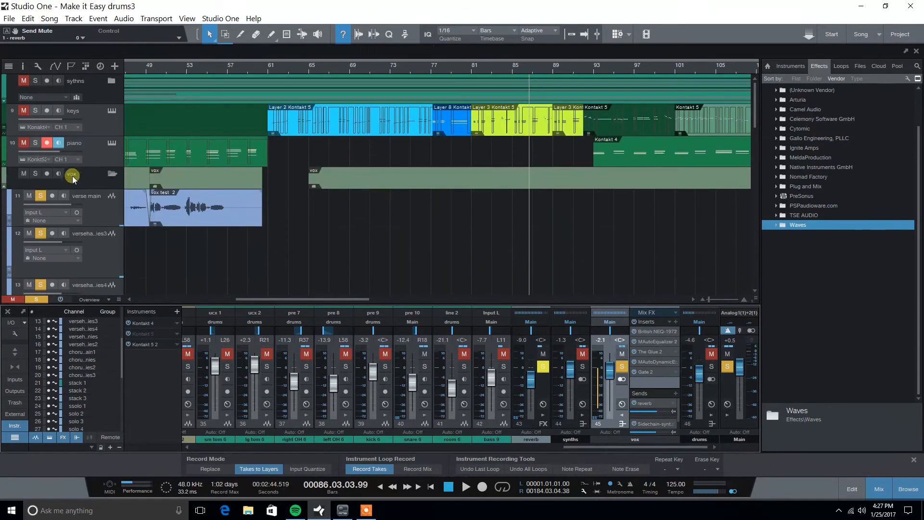
click(111, 174)
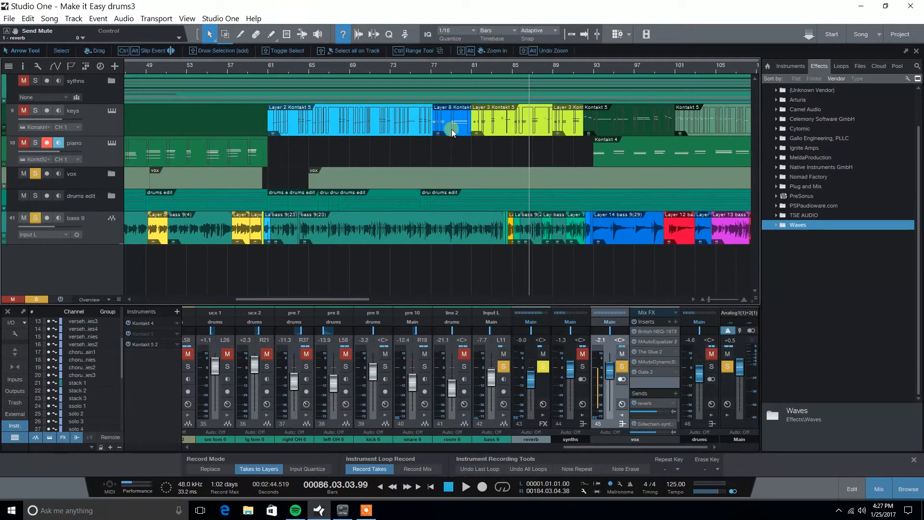
- Play the vocals and bass from about bar 80 and open the bass 9 channel's MAutoDynamicEq to watch its bands react
click(462, 71)
key(space)
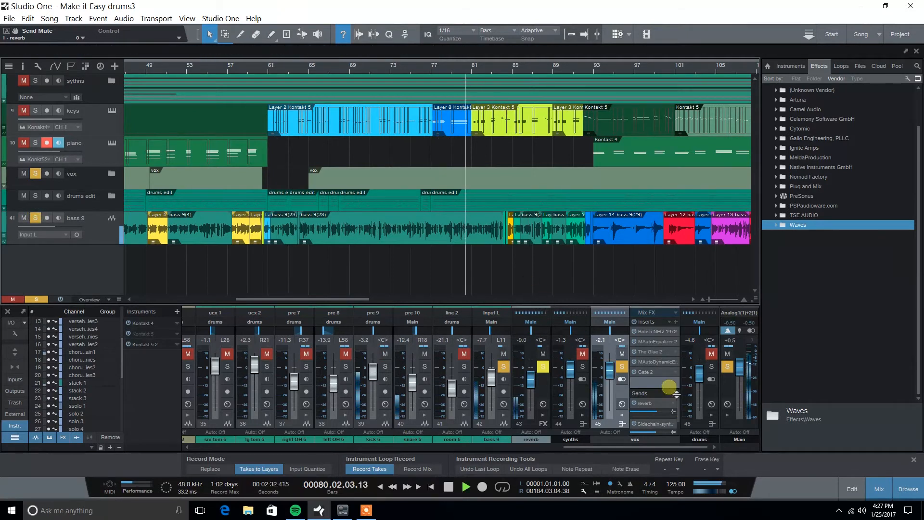
click(104, 237)
double_click(104, 238)
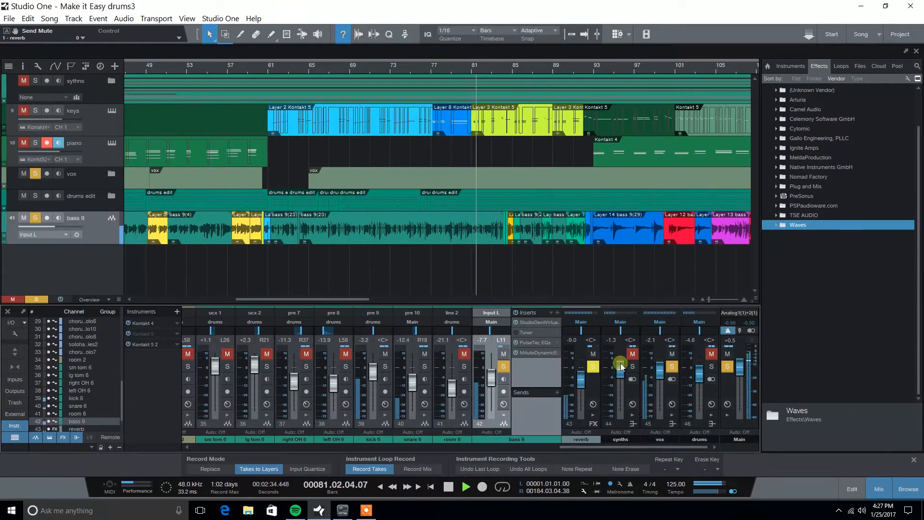
click(536, 353)
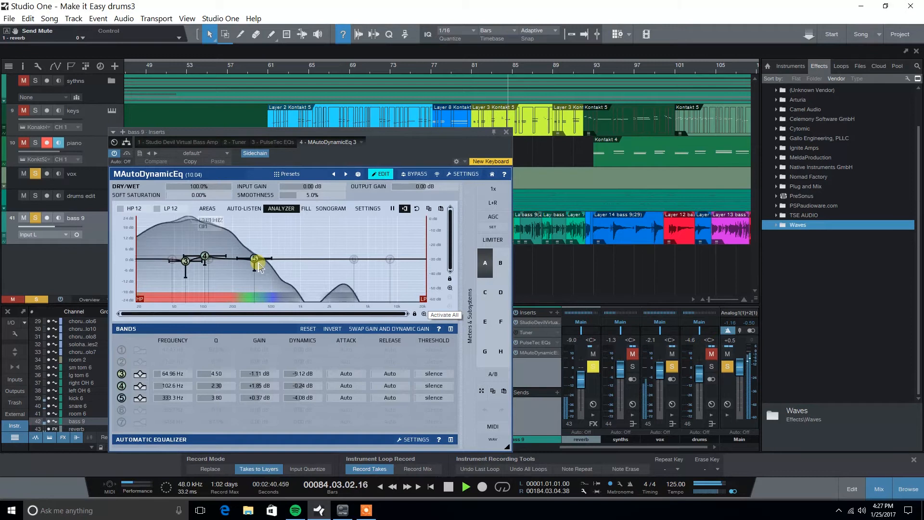
key(space)
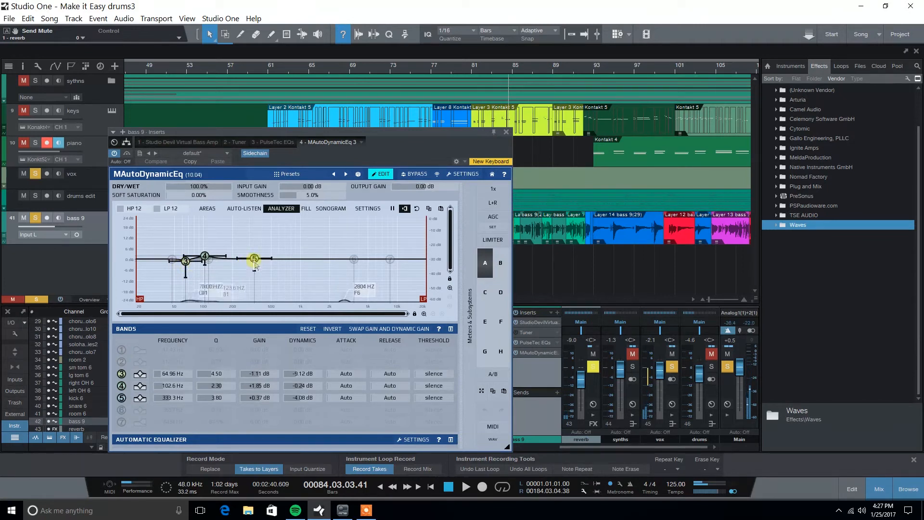
- Replay the vocals and bass from about bar 83 while watching the bass MAutoDynamicEq, and close its window
click(470, 64)
click(498, 64)
key(space)
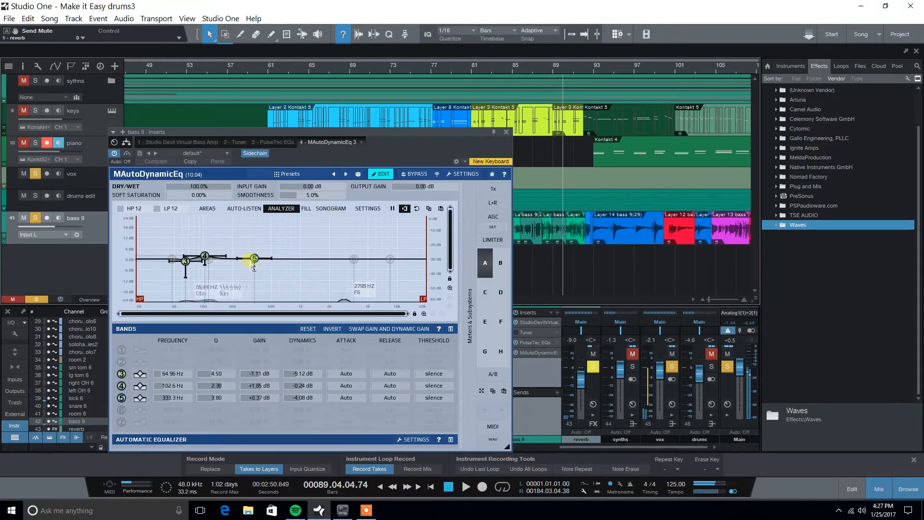
click(506, 131)
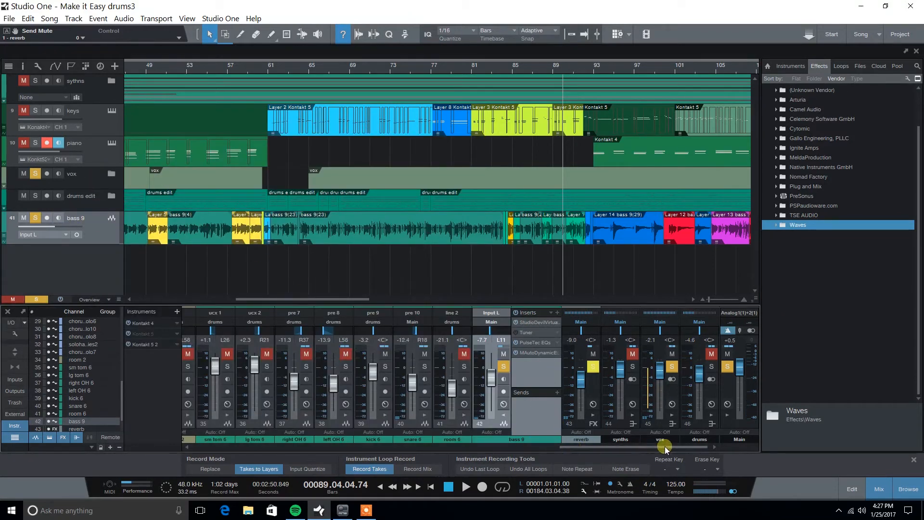
- Expand the vox bus in the mixer, enlarge the mixer to show its sidechain sends, and open the synths bus's MAutoDynamicEq
click(672, 415)
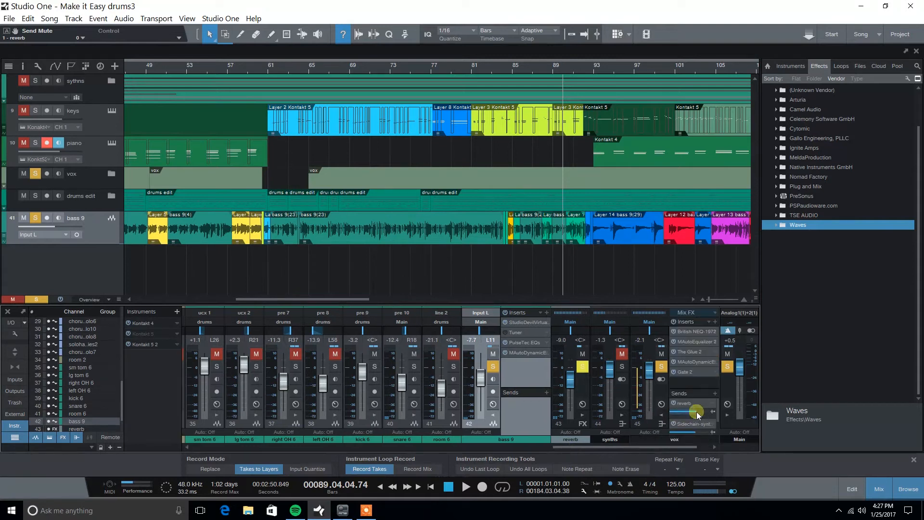
drag(698, 304, 693, 240)
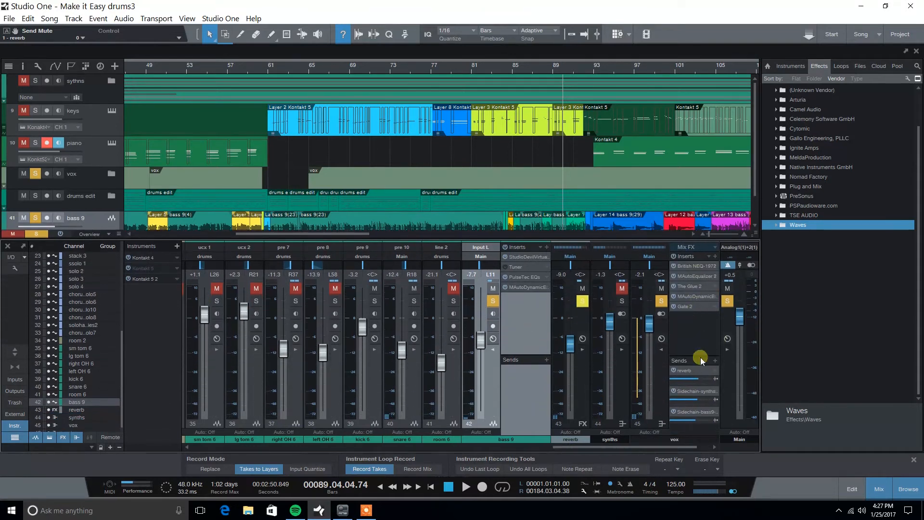
click(695, 390)
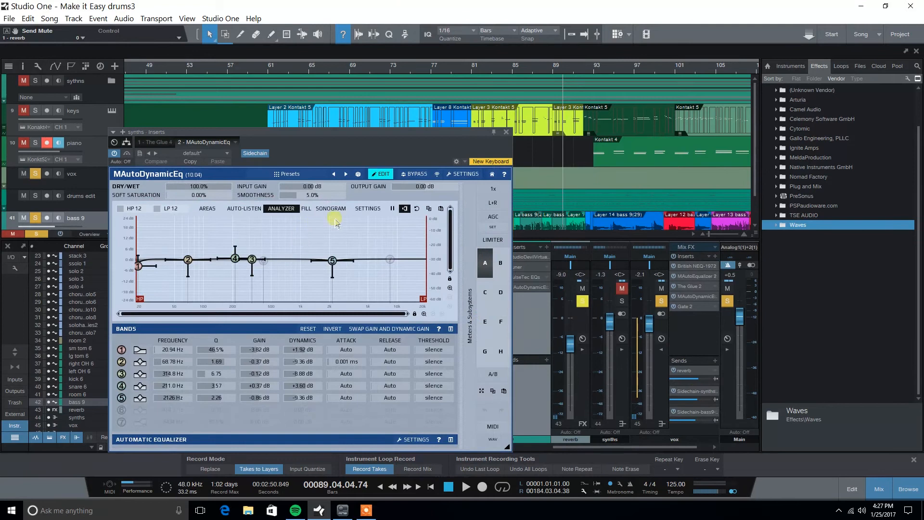
- Reposition the synths MAutoDynamicEq window and expand the synths bus channel to show its inserts and sends
drag(319, 134, 276, 145)
click(620, 369)
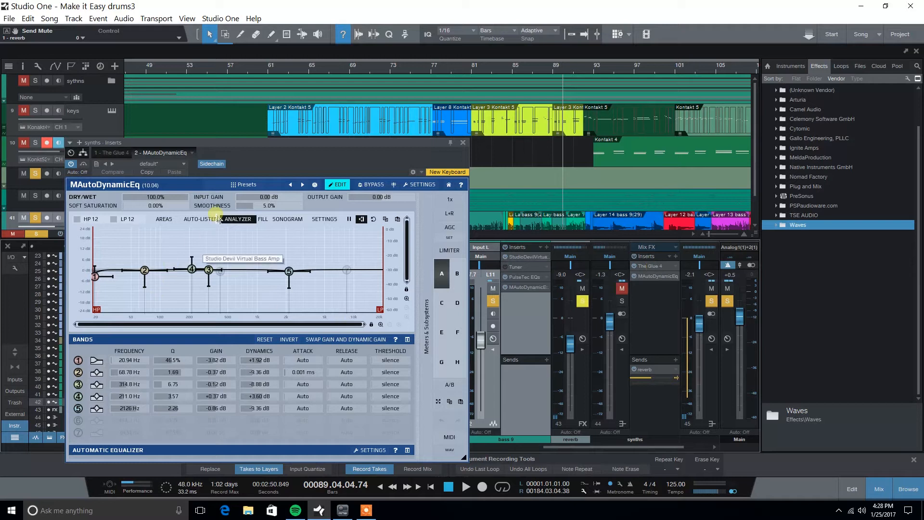
drag(282, 143, 320, 125)
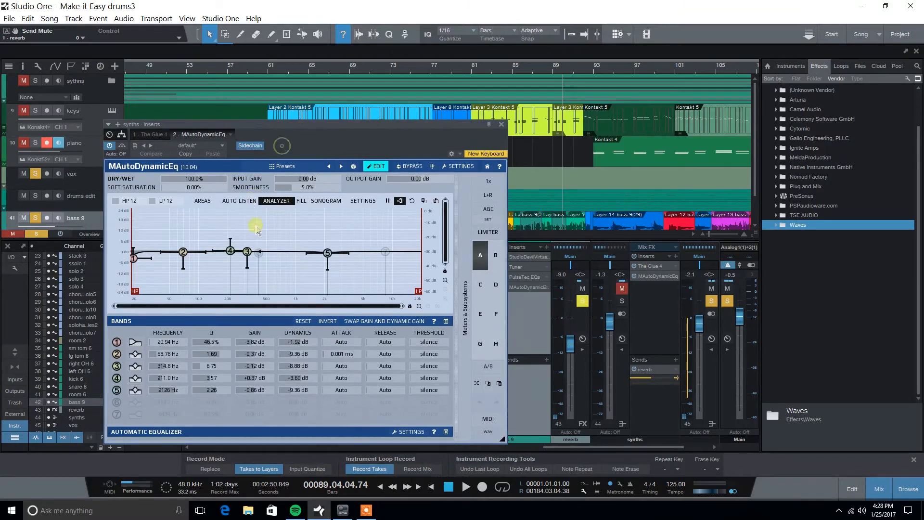
- Start playback from bar 89, solo and unmute the synths bus to hear it with the vocals, and close the MAutoDynamicEq window
key(space)
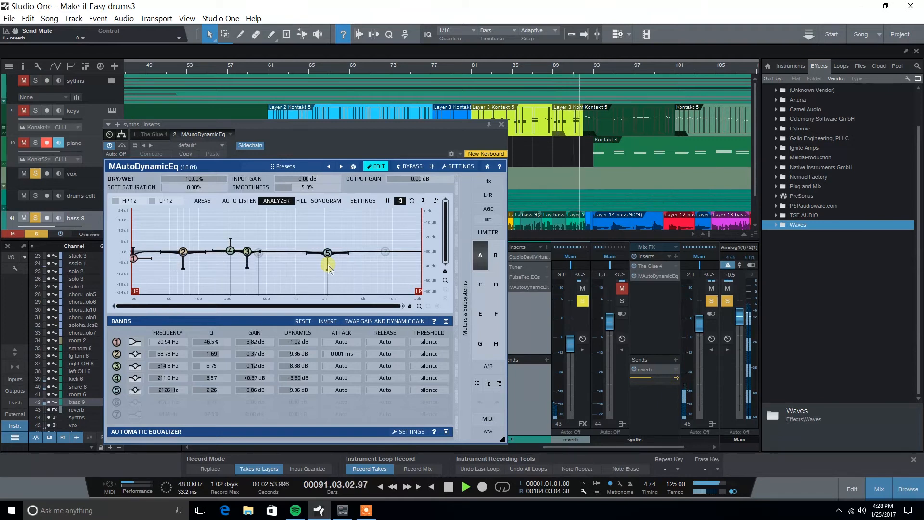
click(621, 301)
click(622, 287)
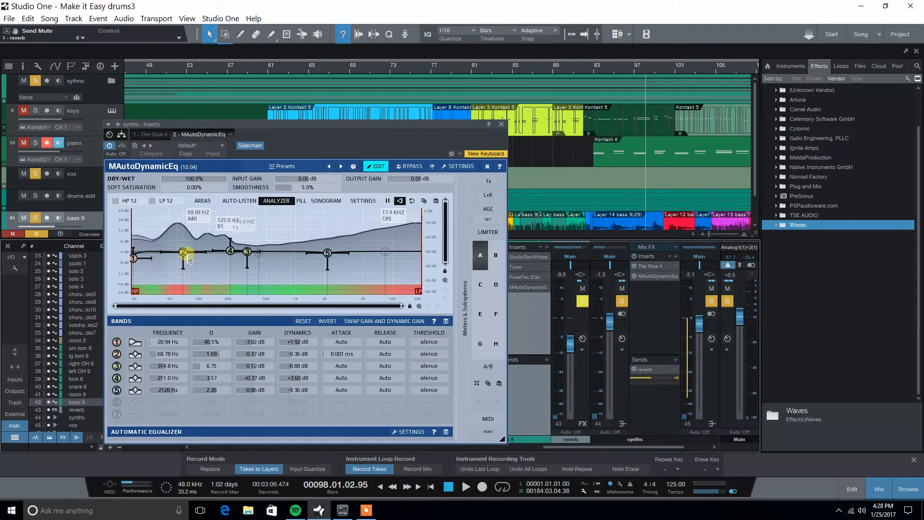
click(501, 125)
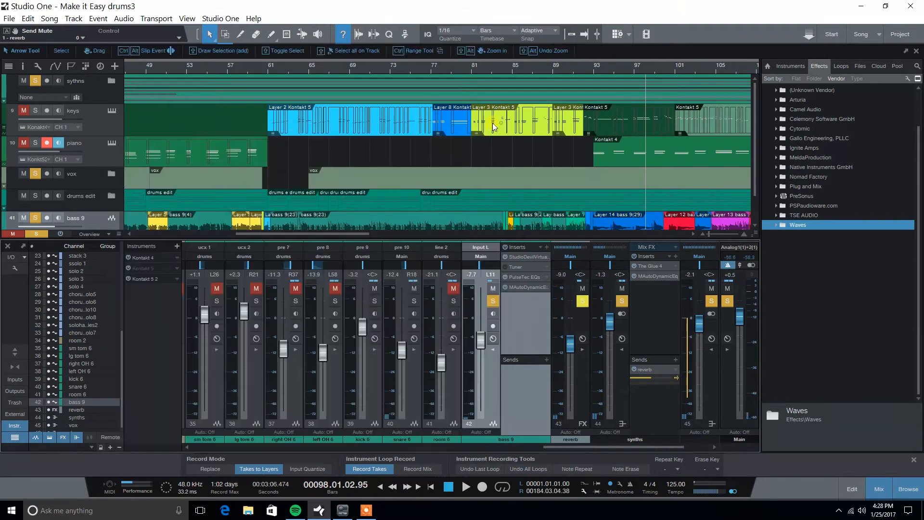
- Select the synths bus and reopen its MAutoDynamicEq window
scroll(119, 206, down, 2)
click(90, 179)
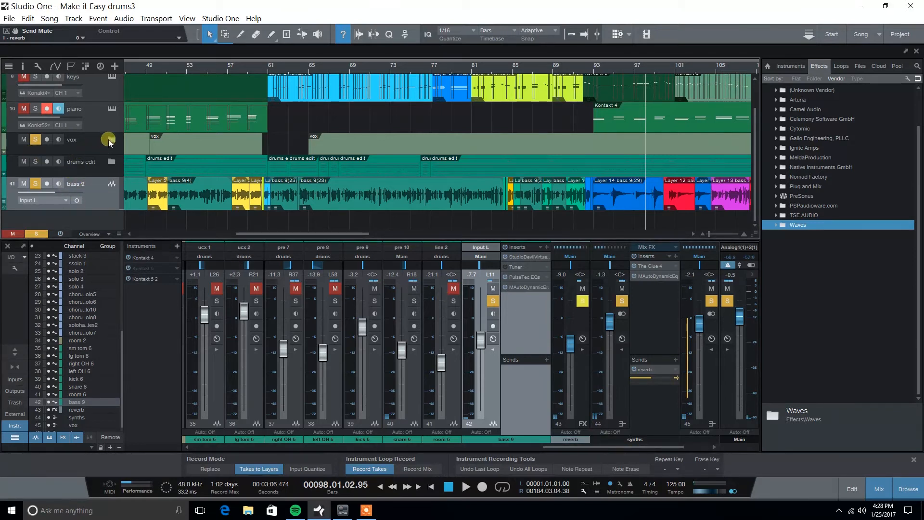
scroll(114, 160, up, 1)
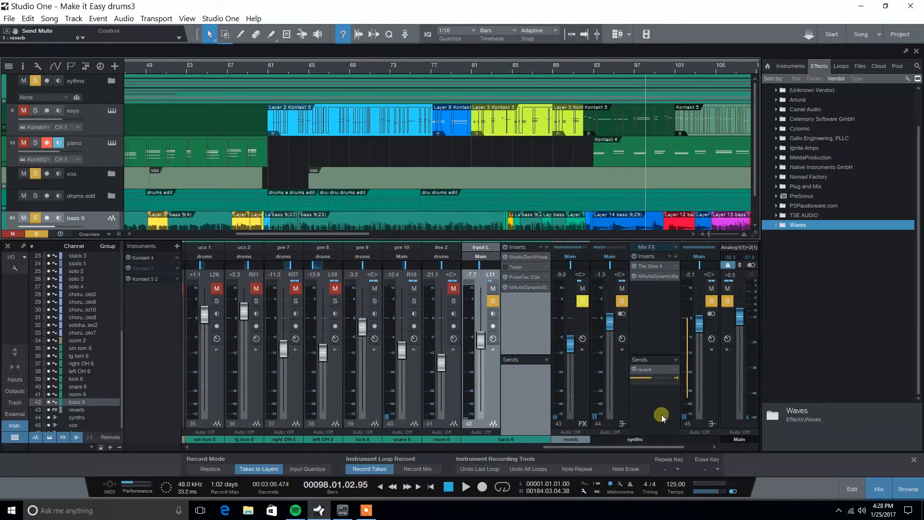
click(659, 279)
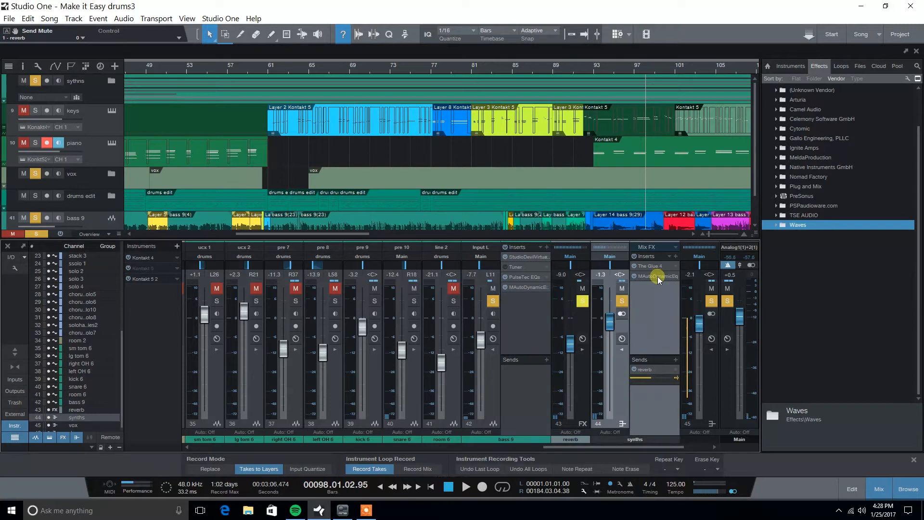
click(658, 278)
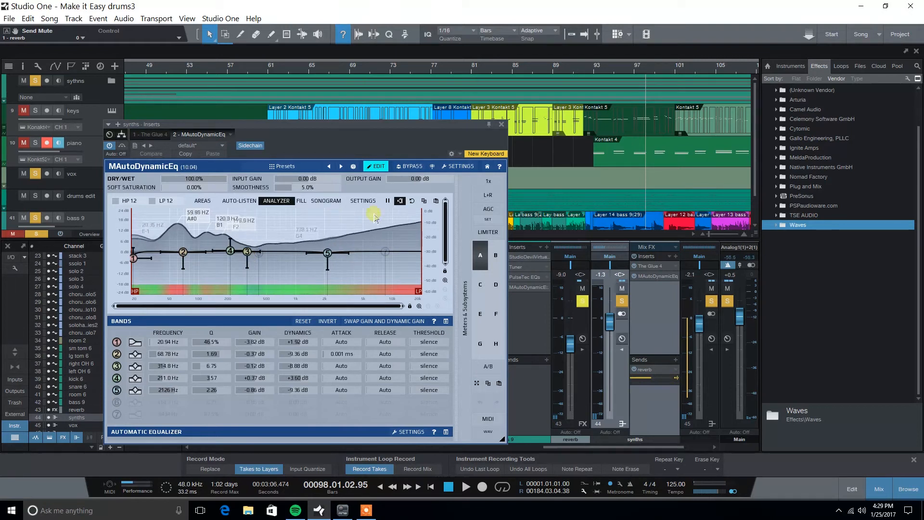
- Play on from bar 98, clear all solos, set band 2's Q to 2.44 in the synths MAutoDynamicEq, and close its window
key(space)
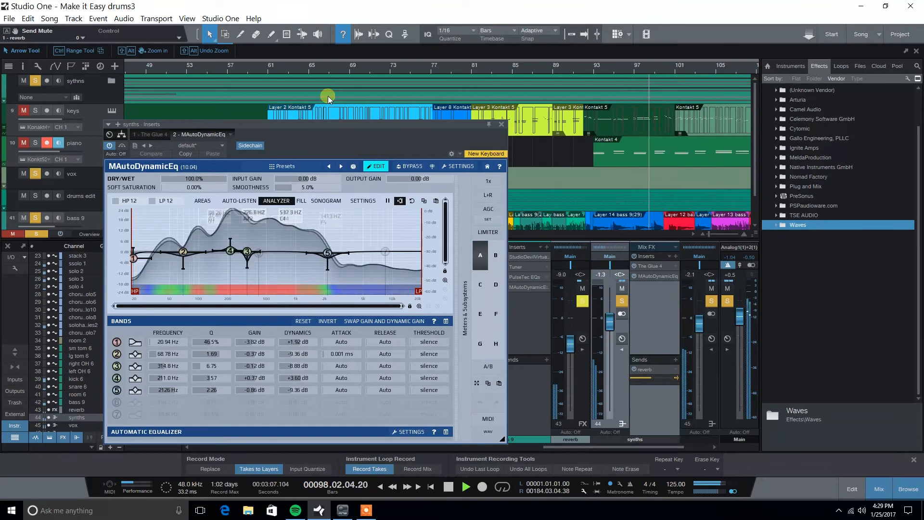
click(48, 233)
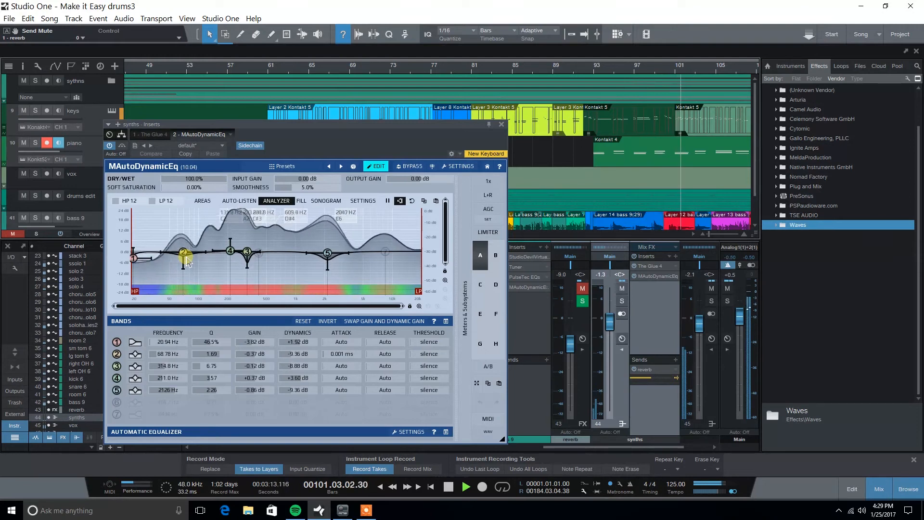
drag(201, 260, 207, 255)
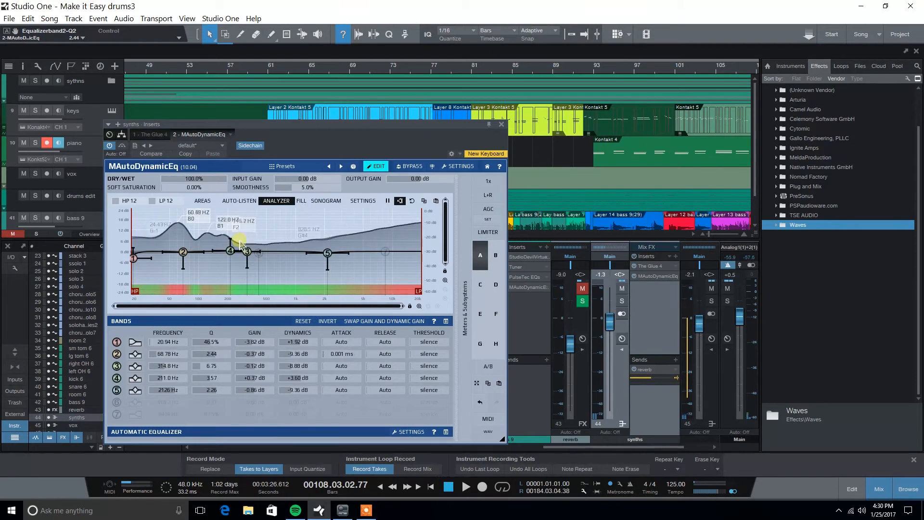
click(501, 125)
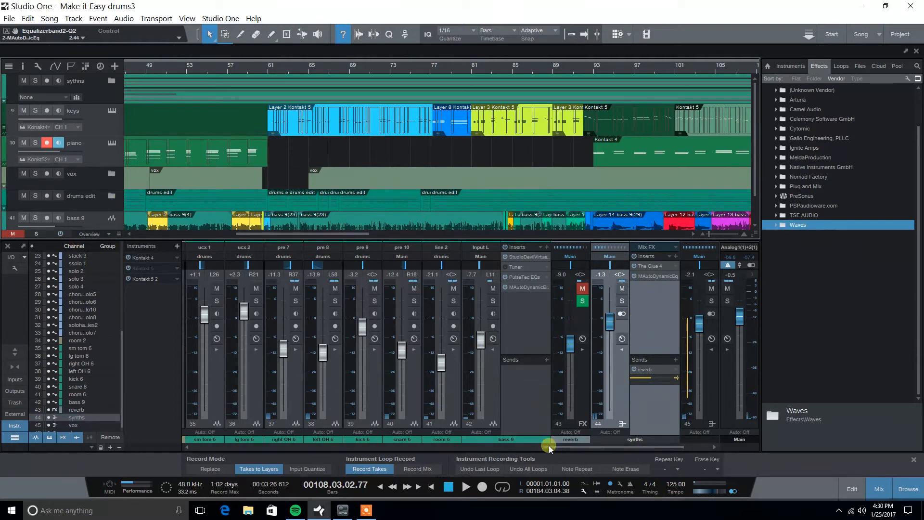
- Shrink the mixer, expand the sythns folder track, and solo its first track, make it easy 3 - Rapture 1
scroll(555, 445, right, 3)
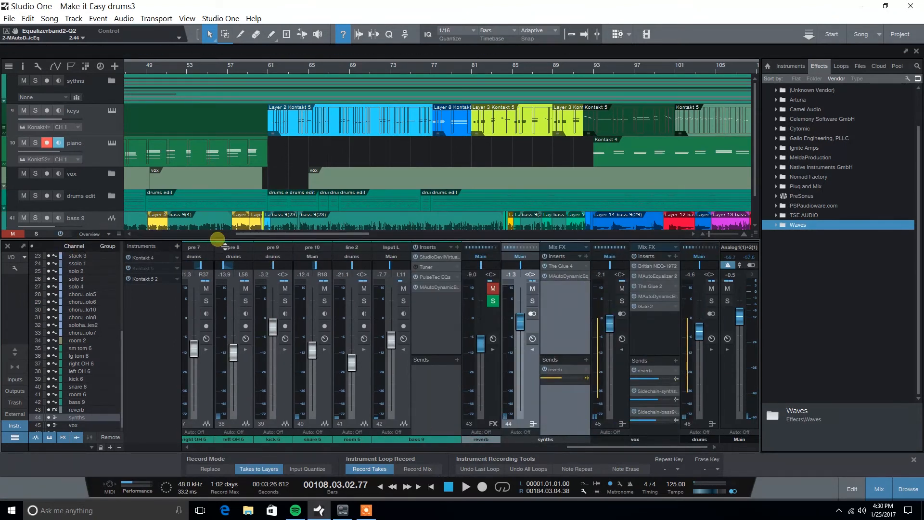
drag(217, 239, 228, 380)
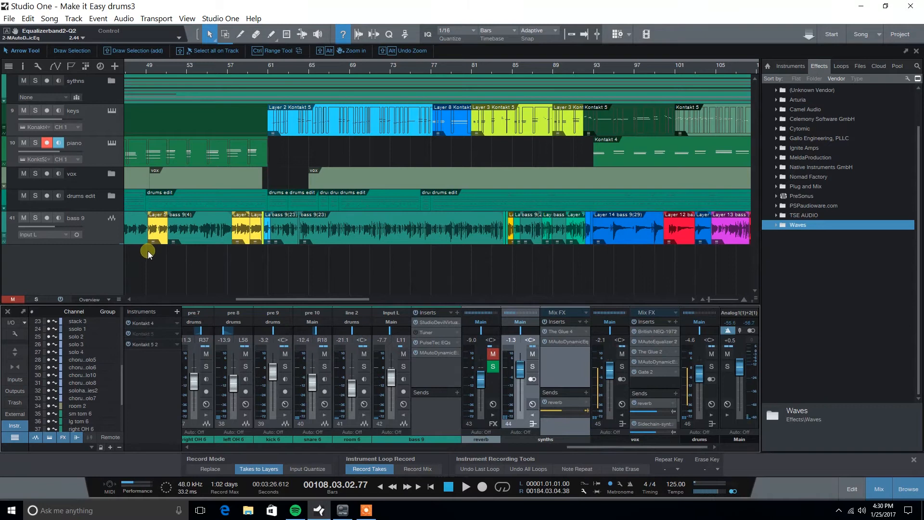
click(109, 82)
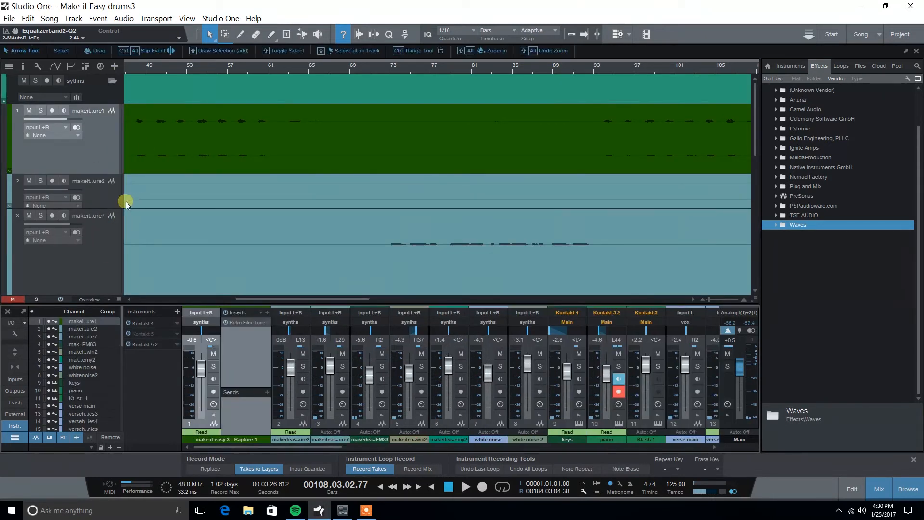
click(40, 111)
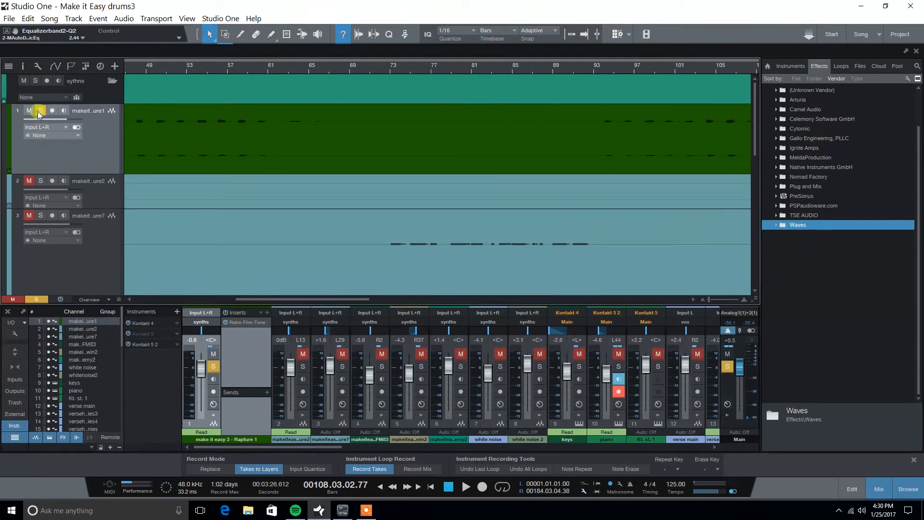
- Play the soloed Rapture 1 track from about bar 48, stop, and open its Retro Film-Tone equalizer with the window moved clear of the track's start
double_click(144, 67)
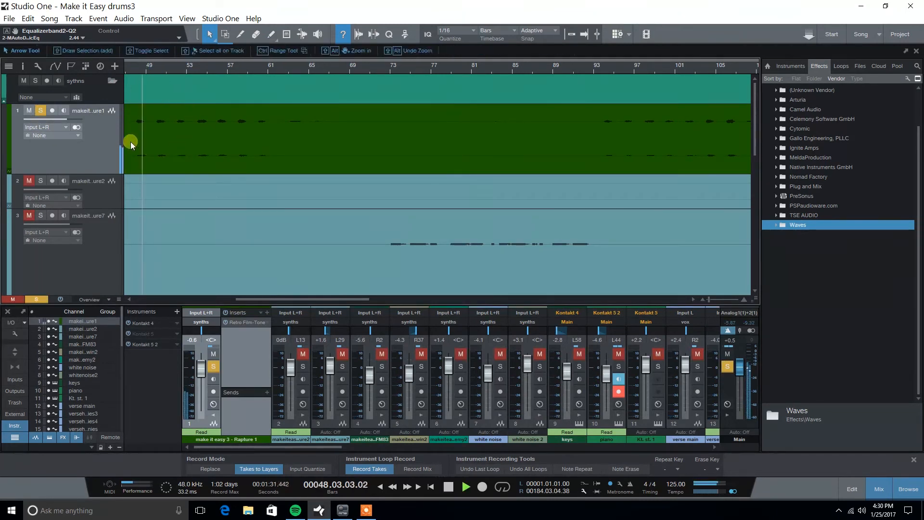
key(space)
click(251, 322)
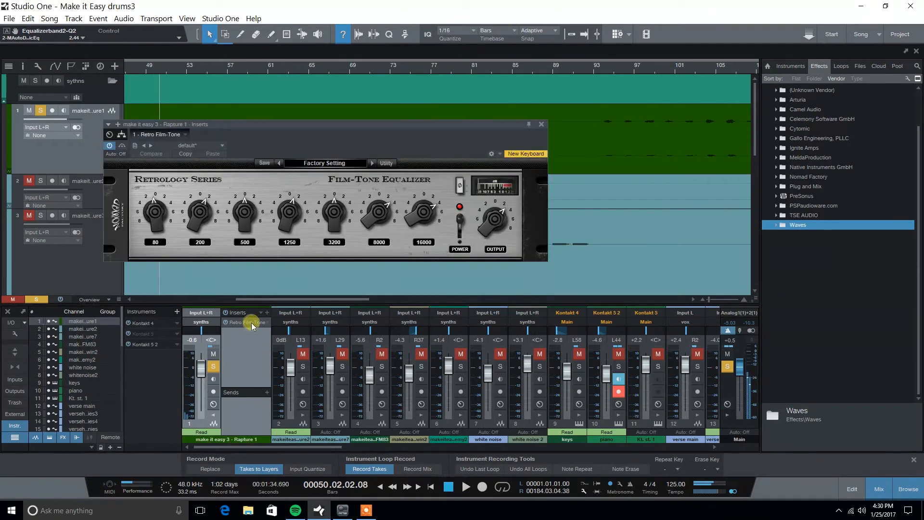
drag(384, 121, 587, 112)
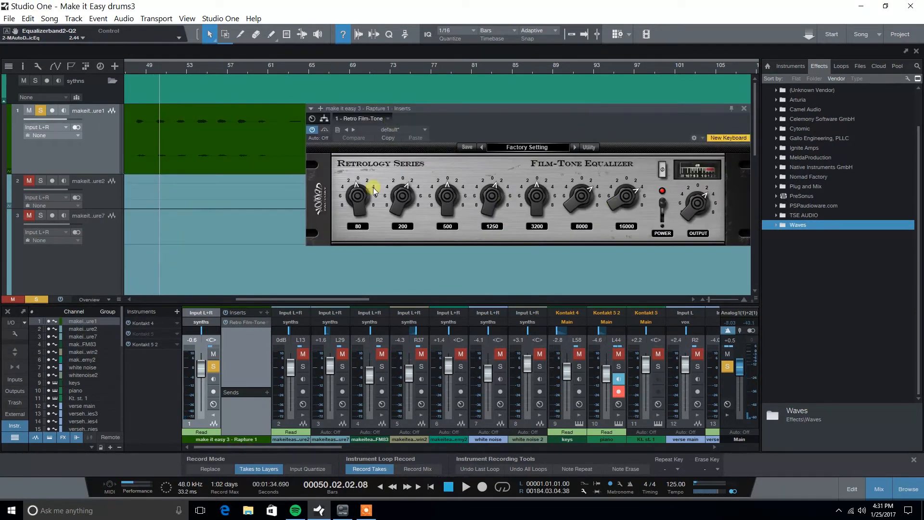
drag(525, 118, 450, 106)
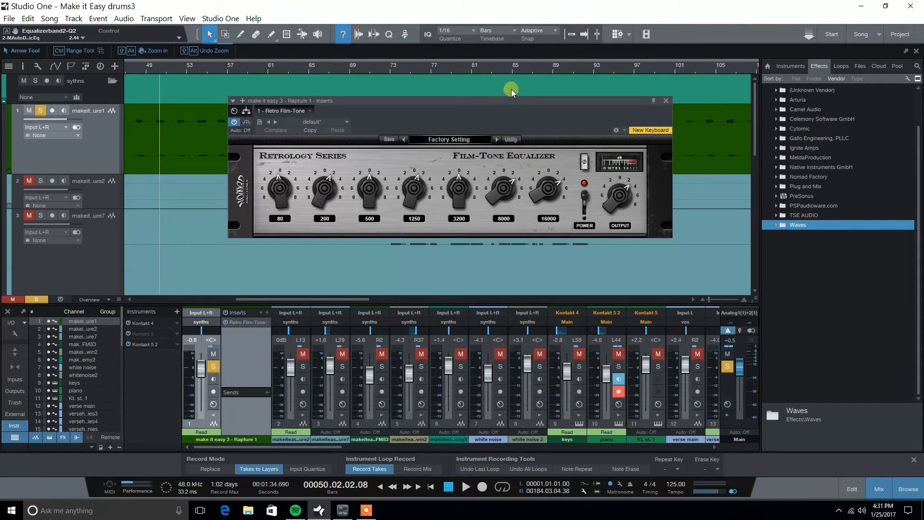
drag(510, 100, 555, 84)
- Audition Rapture 1 from bar 46 with Retro Film-Tone bypassed and again with it active, and close the equalizer window
drag(129, 69, 173, 71)
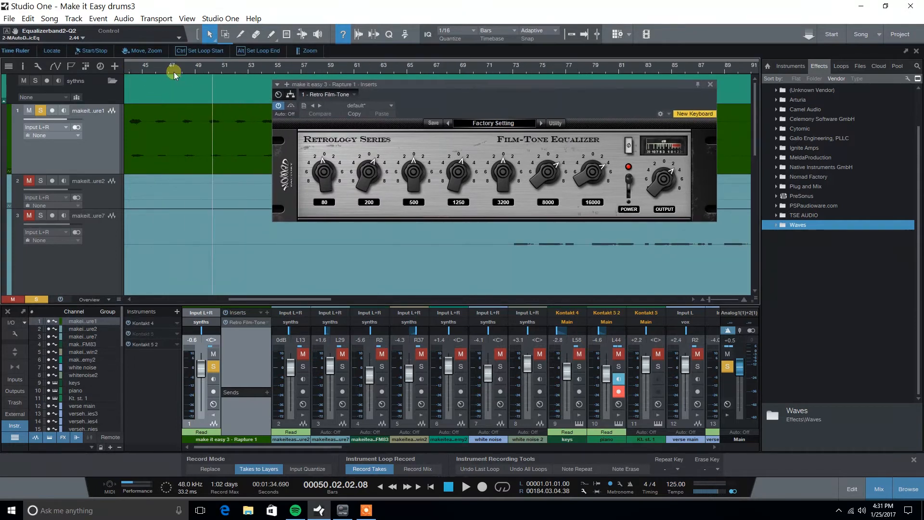
click(156, 68)
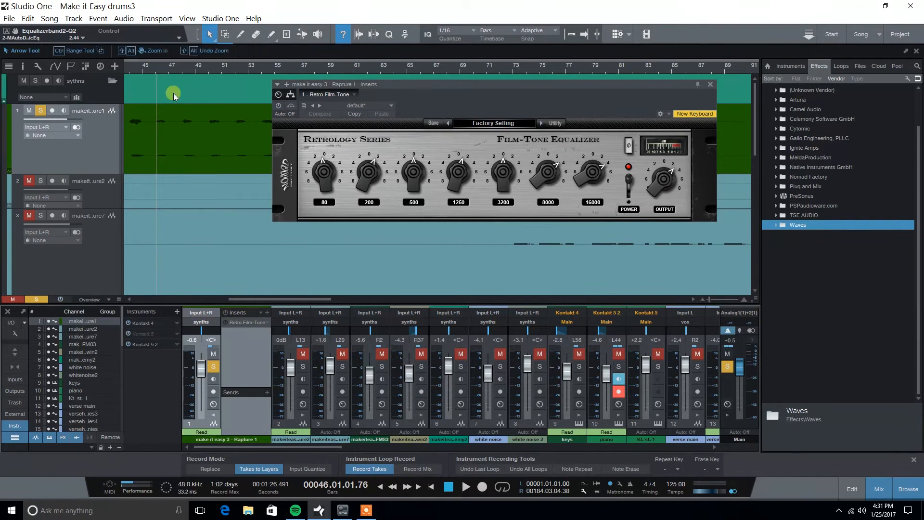
key(space)
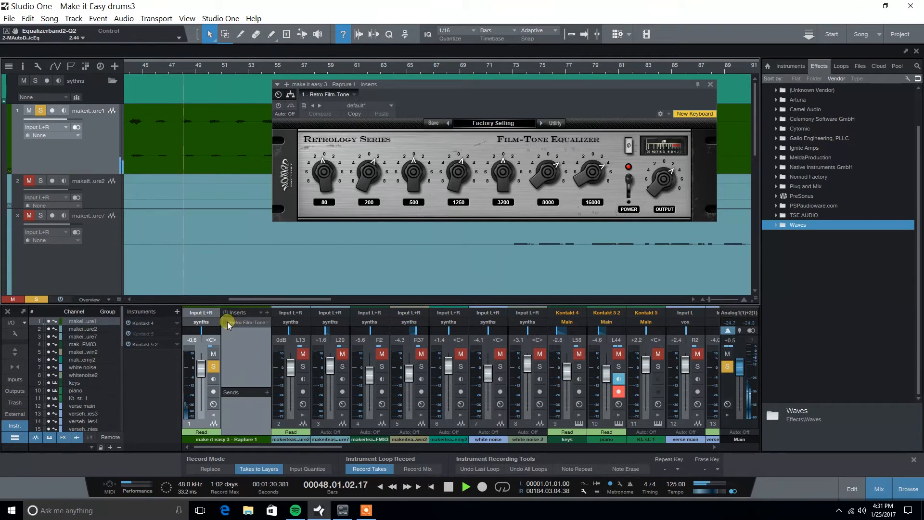
key(space)
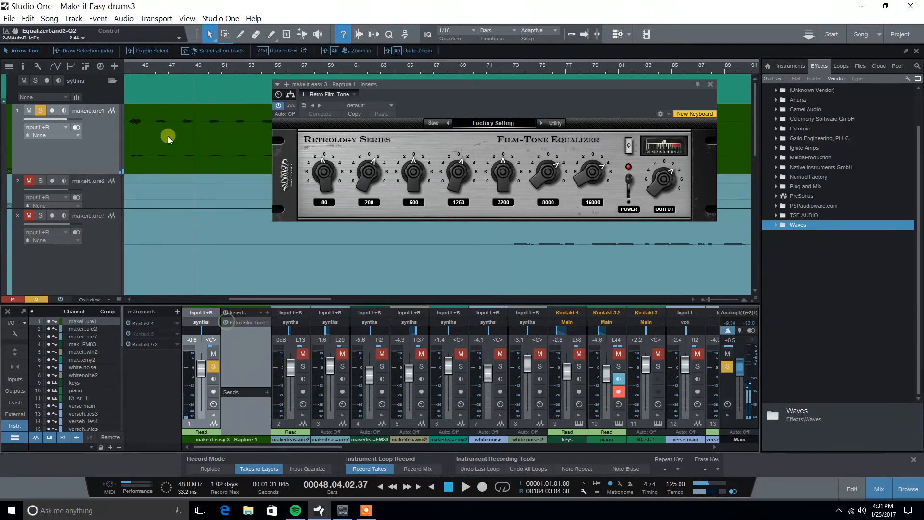
click(150, 95)
key(space)
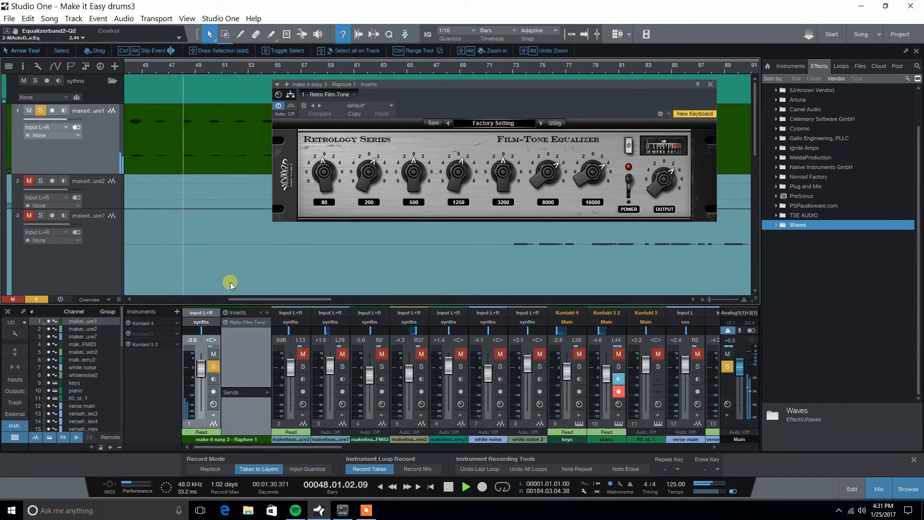
key(space)
click(710, 85)
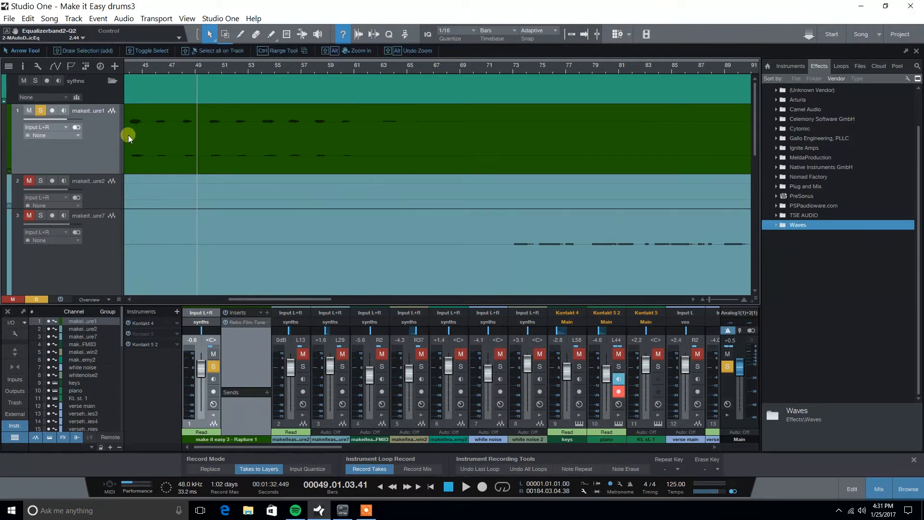
- Reopen Rapture 1's Retro Film-Tone equalizer to examine its band settings, and close the window
drag(171, 68, 205, 68)
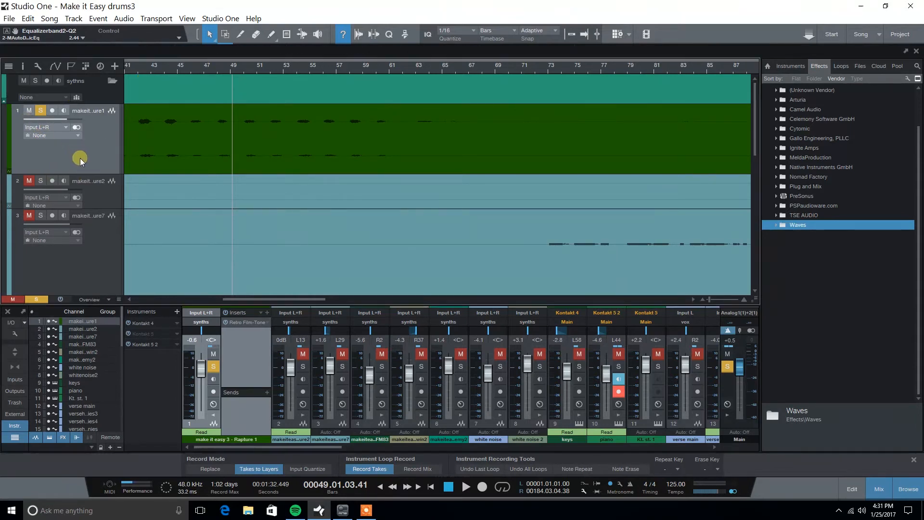
click(250, 321)
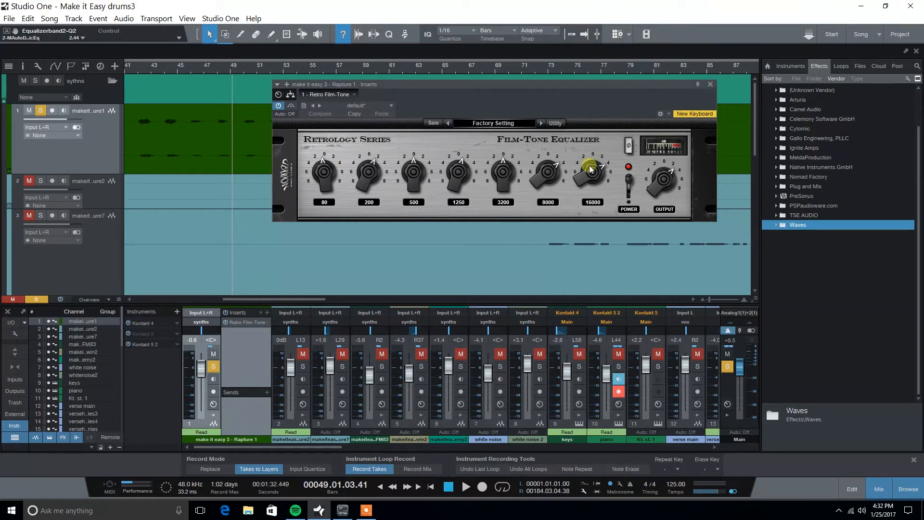
click(710, 85)
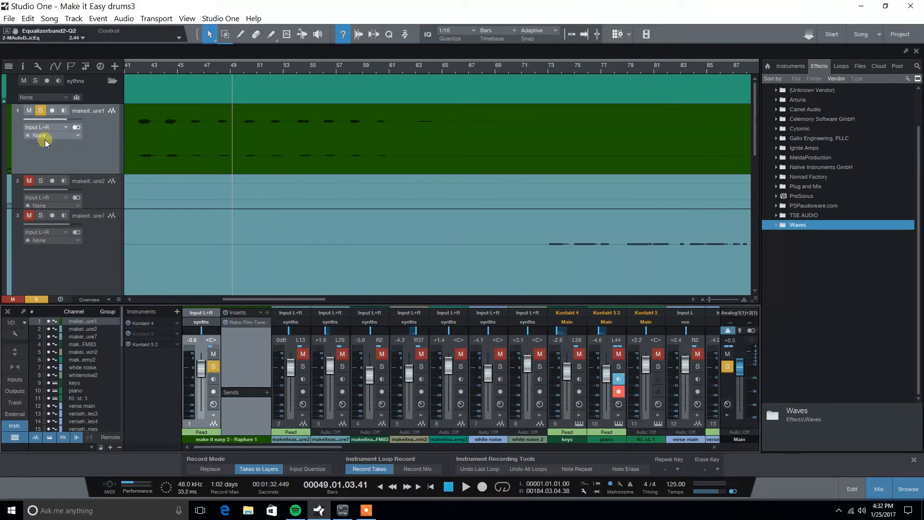
- Unsolo Rapture 1, select the Rapture 2 track, and open its Retro Film-Tone equalizer
click(40, 110)
click(105, 198)
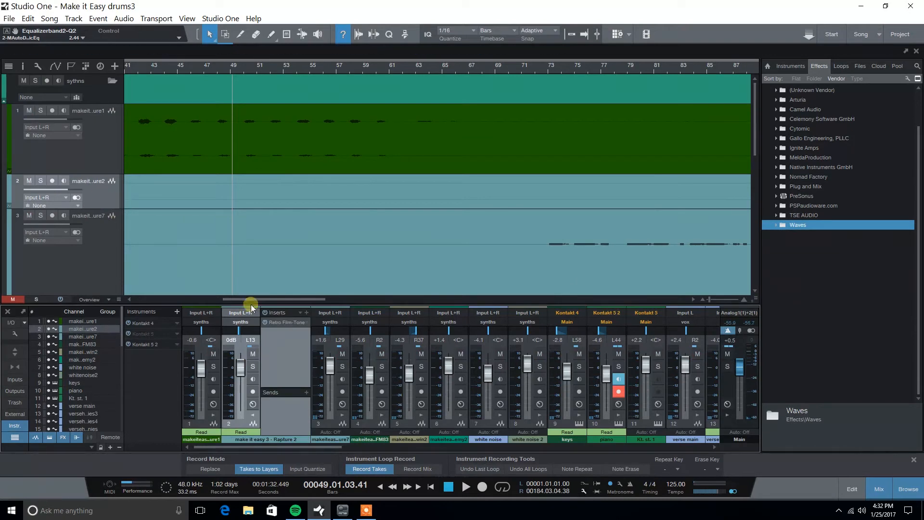
click(290, 322)
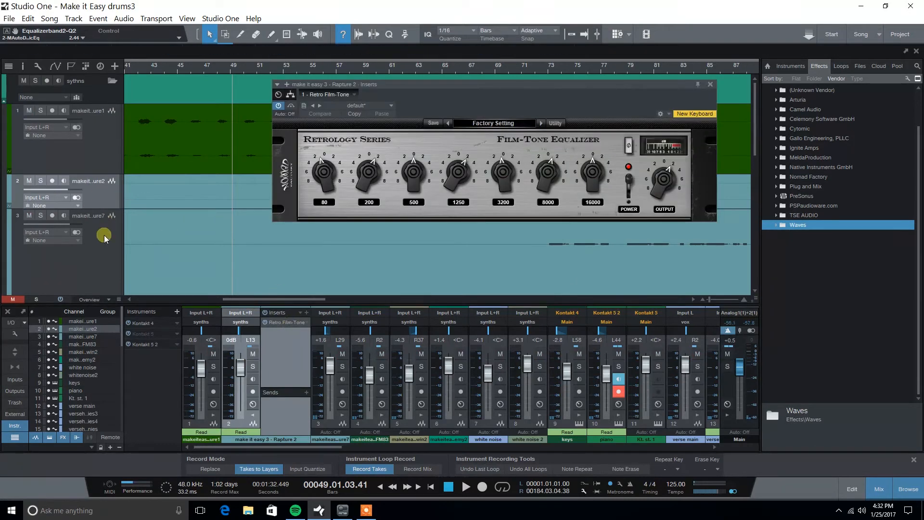
- Select the Rapture 7 track and examine its Retro Music-Tone equalizer and CLA-3A Stereo compressor, closing each window
click(98, 249)
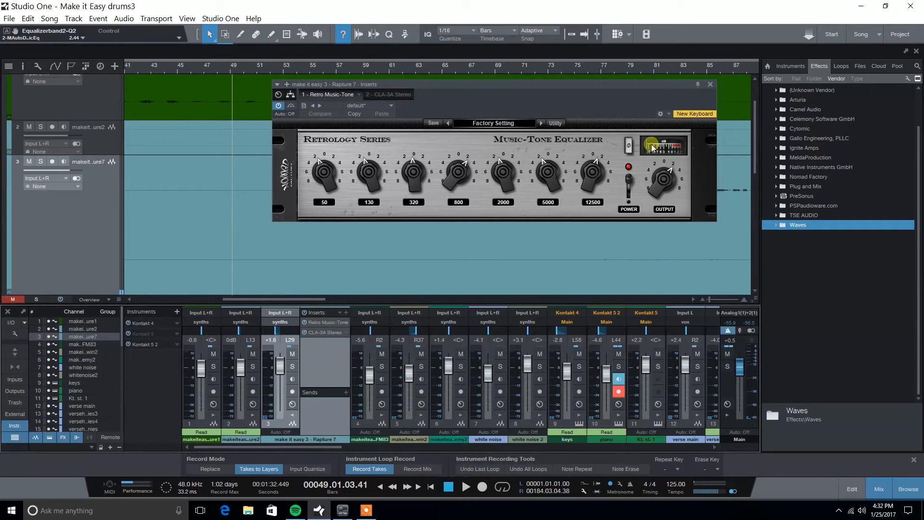
click(710, 84)
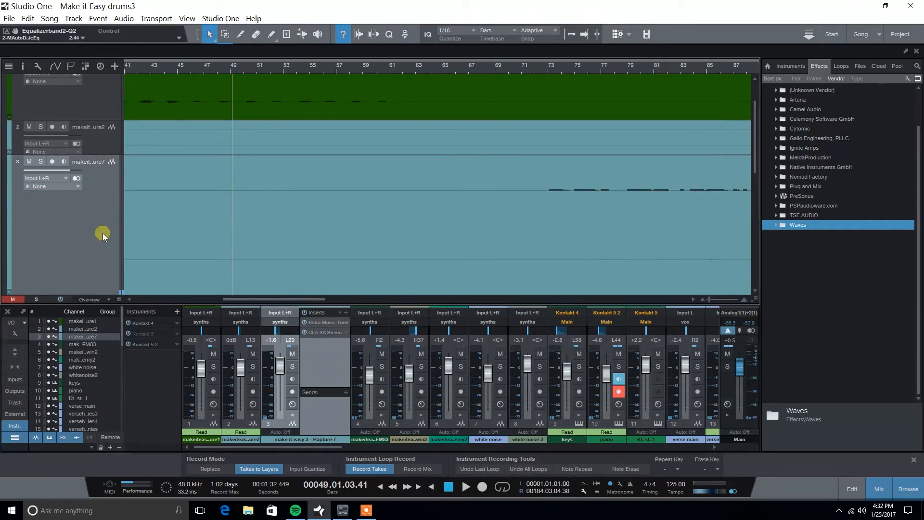
click(330, 321)
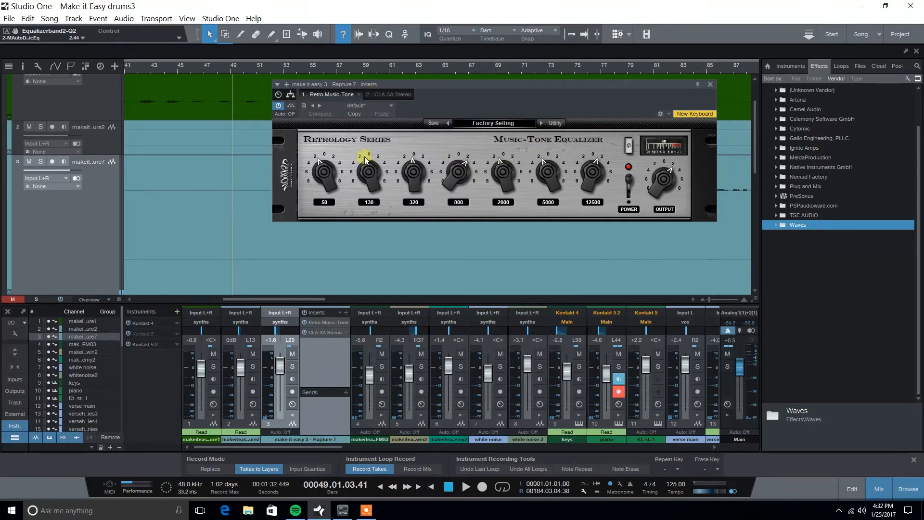
click(710, 84)
click(334, 333)
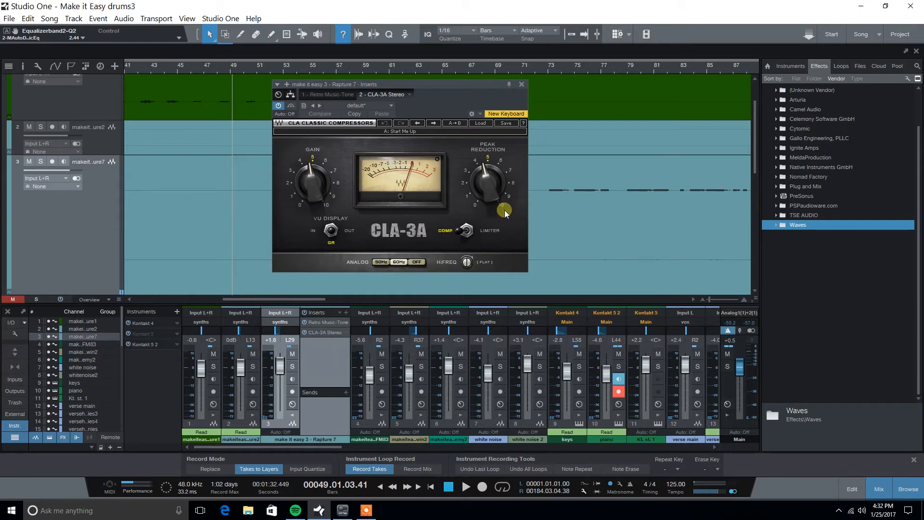
click(520, 85)
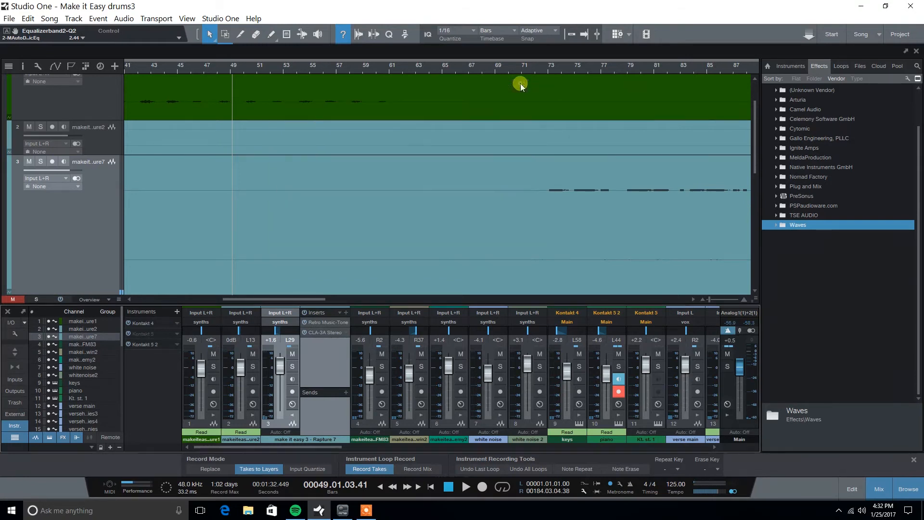
- Increase the height of the make it easy 3 - FM8 3 track and select it
drag(244, 70, 258, 52)
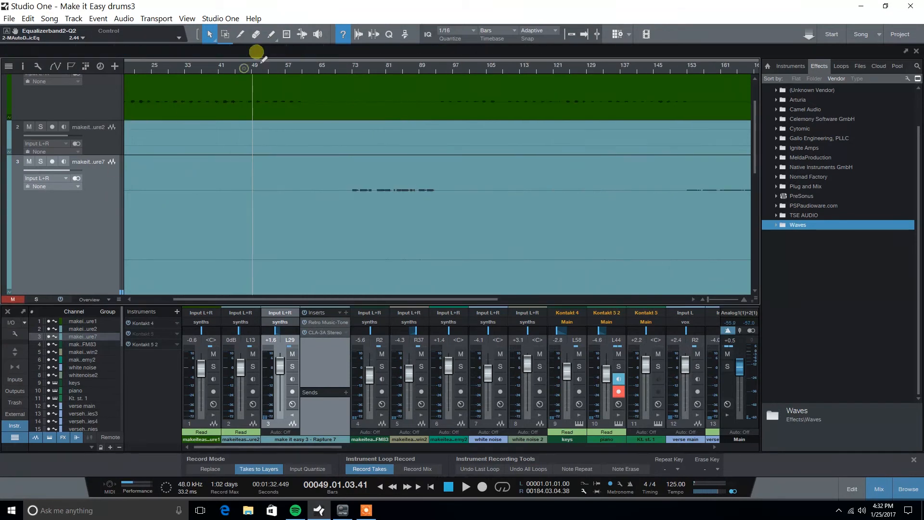
scroll(73, 221, down, 3)
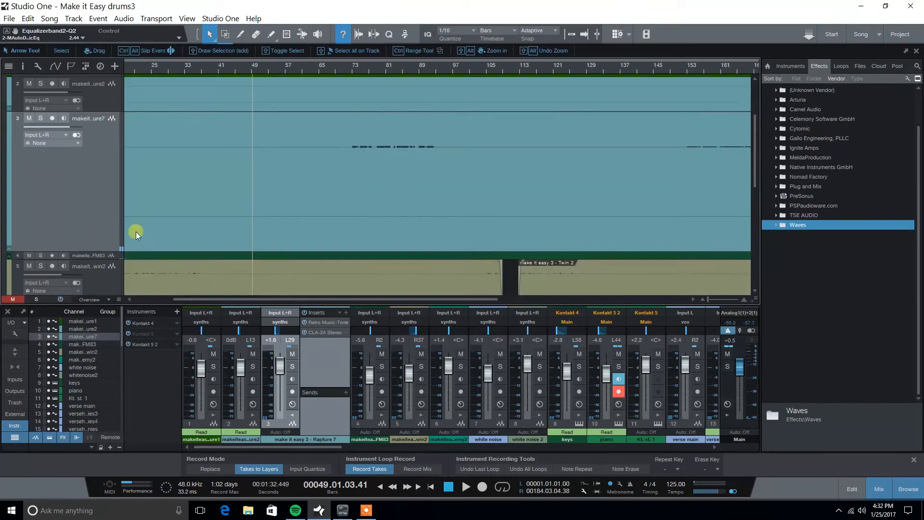
drag(102, 219, 85, 186)
click(85, 182)
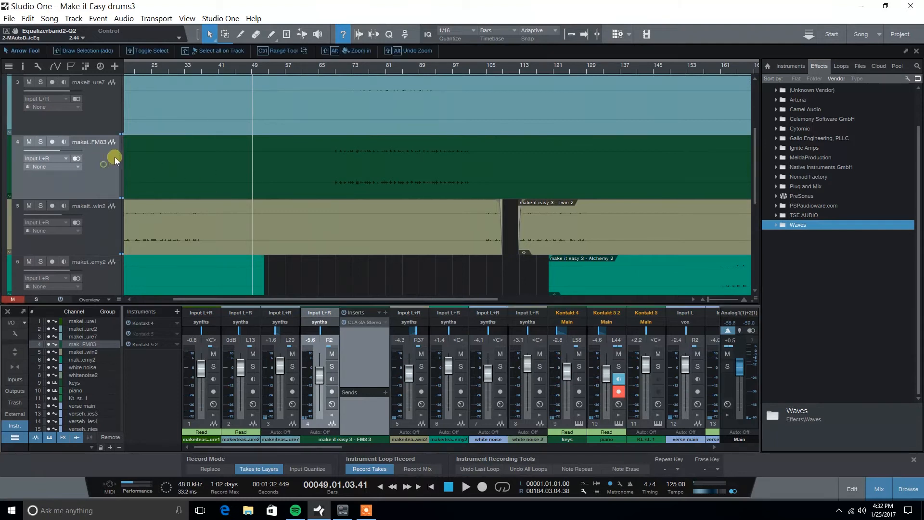
- Play the FM8 3 track soloed from about bar 73, stop, and clear its solo
click(344, 71)
click(40, 142)
key(space)
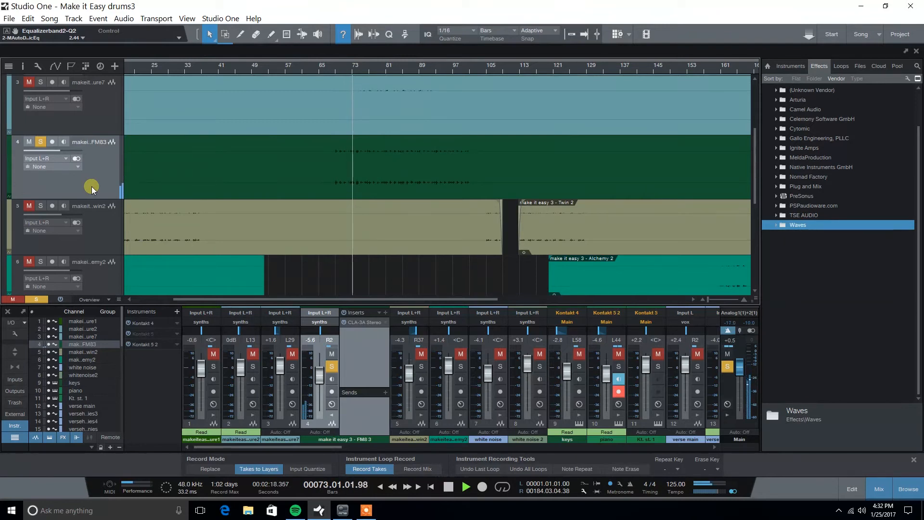
key(space)
click(40, 141)
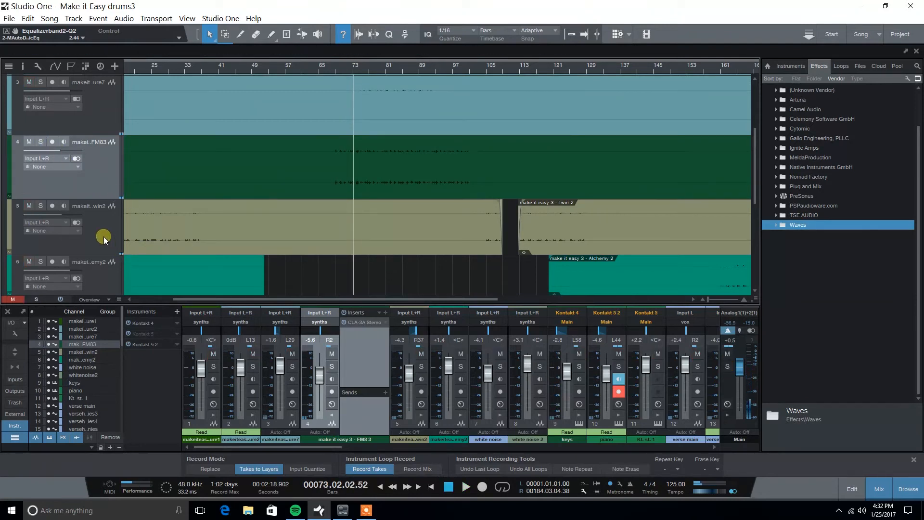
- Select and solo the Twin 2 track, play it from about bar 22, and open its CLA-2A Stereo compressor
click(105, 235)
click(143, 68)
key(space)
click(40, 207)
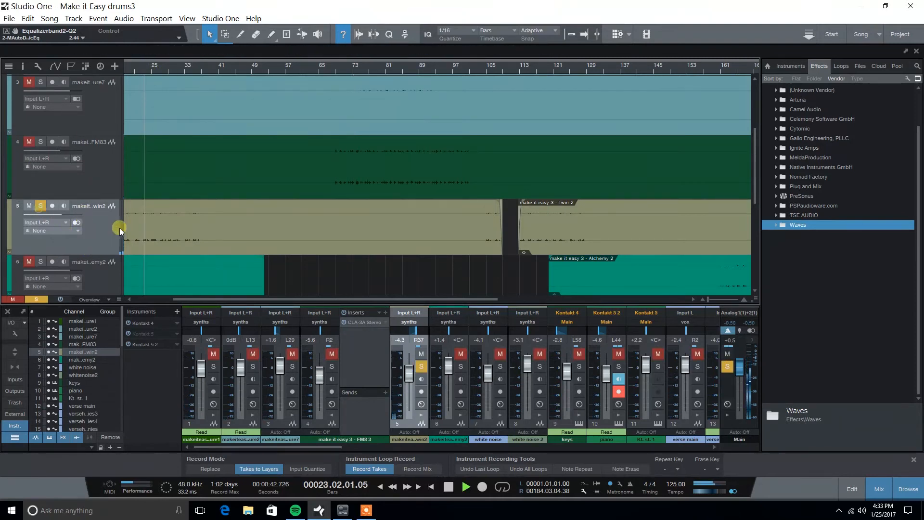
click(99, 243)
click(405, 323)
double_click(405, 323)
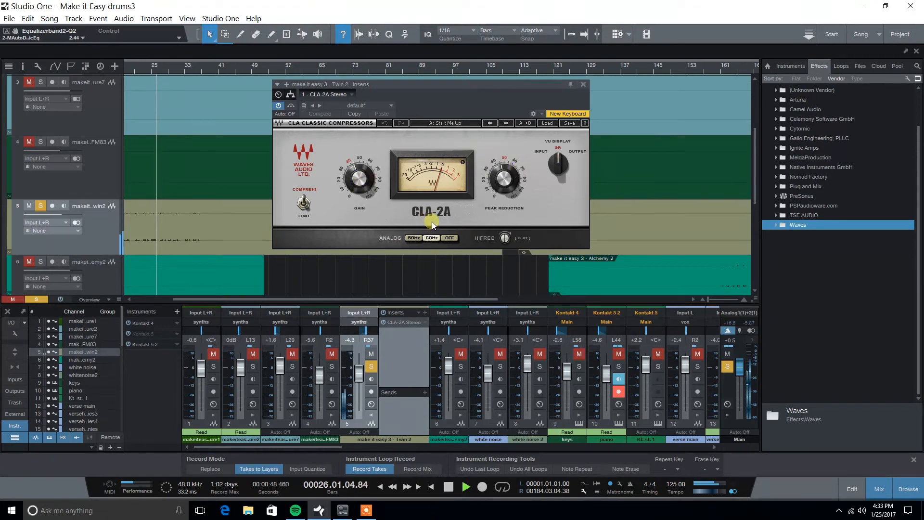
- Toggle the bypass of Twin 2's CLA-2A Stereo during playback to compare the sound, and close its window
click(383, 322)
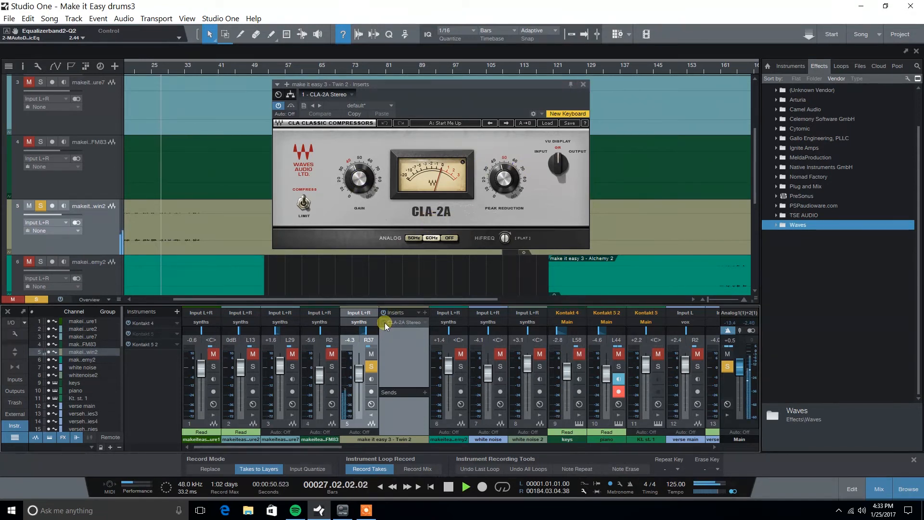
click(385, 322)
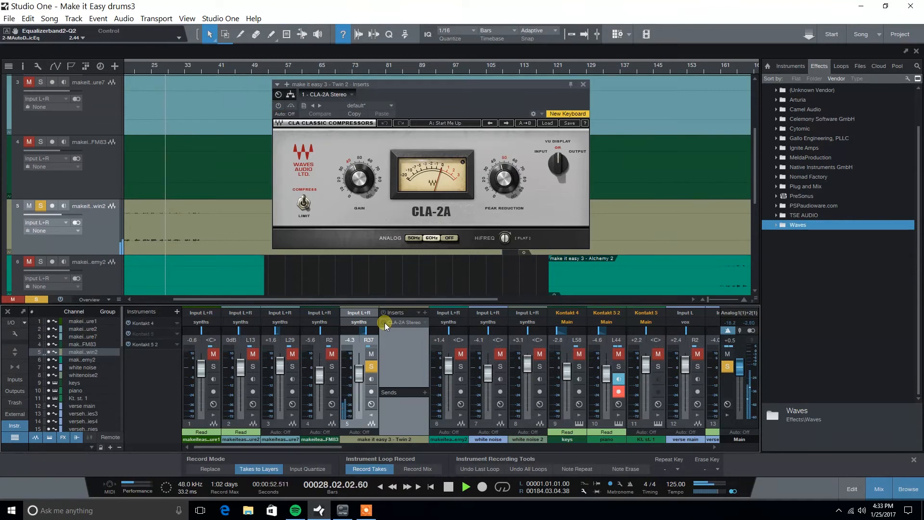
click(582, 86)
- Raise Twin 2's volume fader to -3.2 dB, stop playback, and unsolo the track
drag(359, 377, 359, 375)
key(space)
click(41, 207)
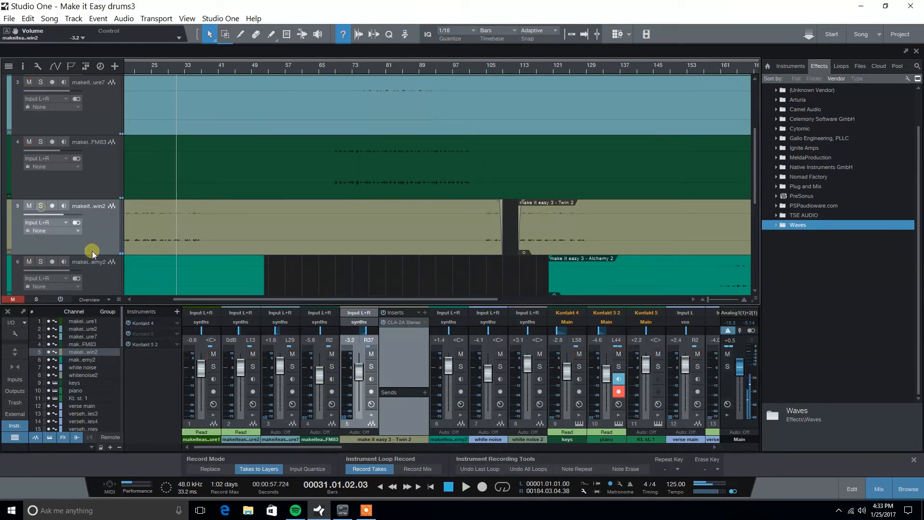
- Select and solo the Alchemy 2 track, play it from about bar 160, and stop playback
scroll(105, 269, down, 1)
click(79, 263)
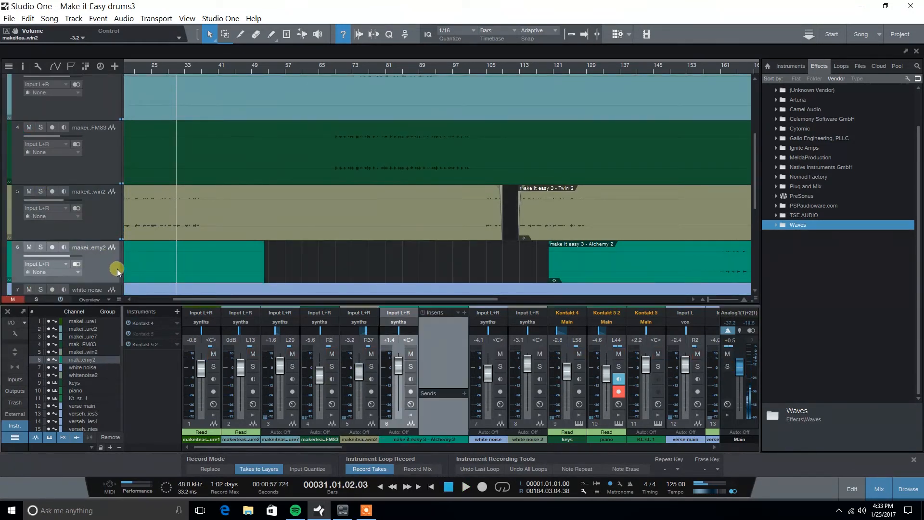
scroll(117, 269, down, 1)
drag(325, 68, 327, 53)
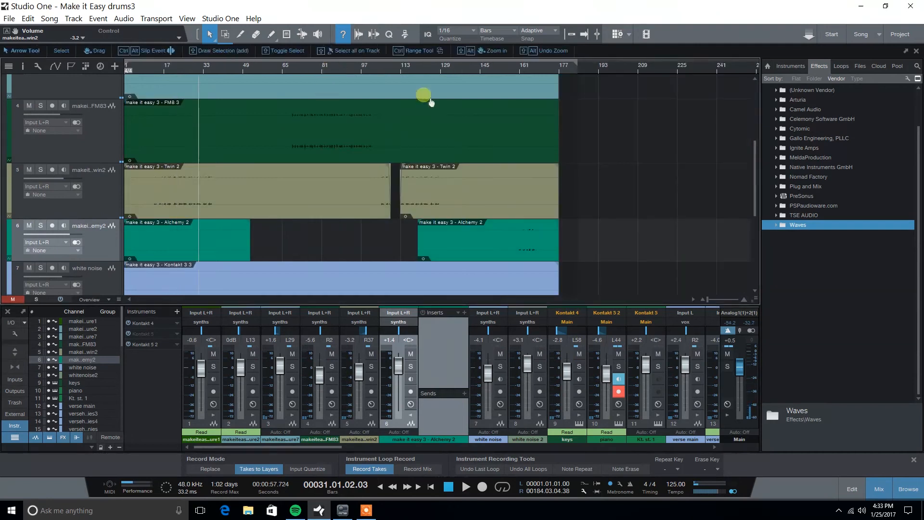
click(518, 68)
click(41, 225)
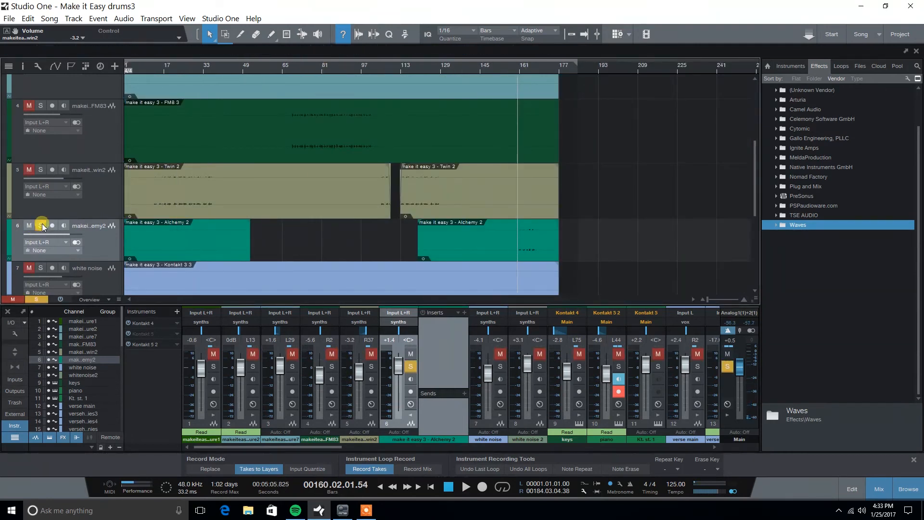
key(space)
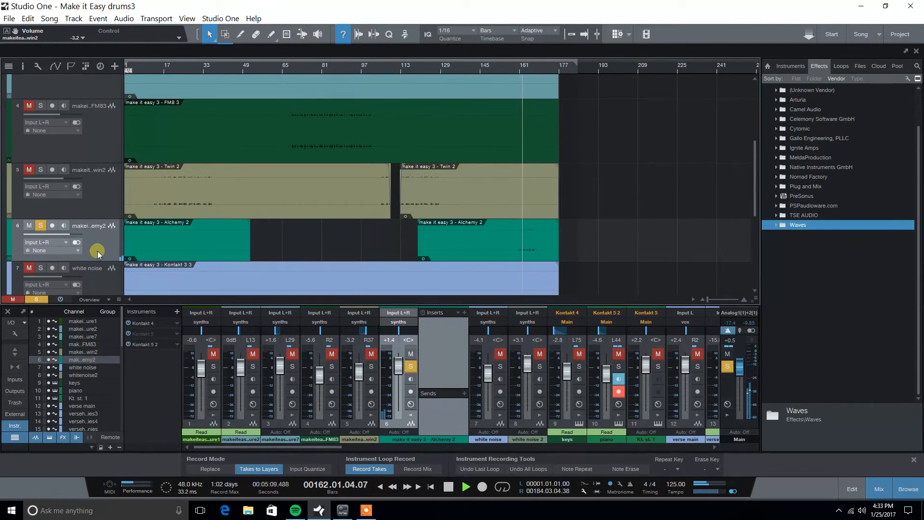
key(space)
- Add the Waves CLA-76 Stereo compressor to the Alchemy 2 track
click(775, 225)
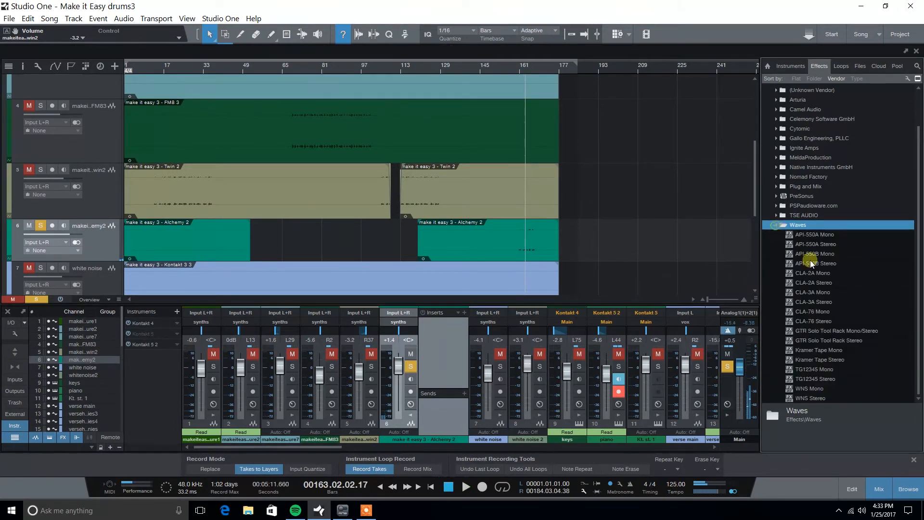
click(821, 313)
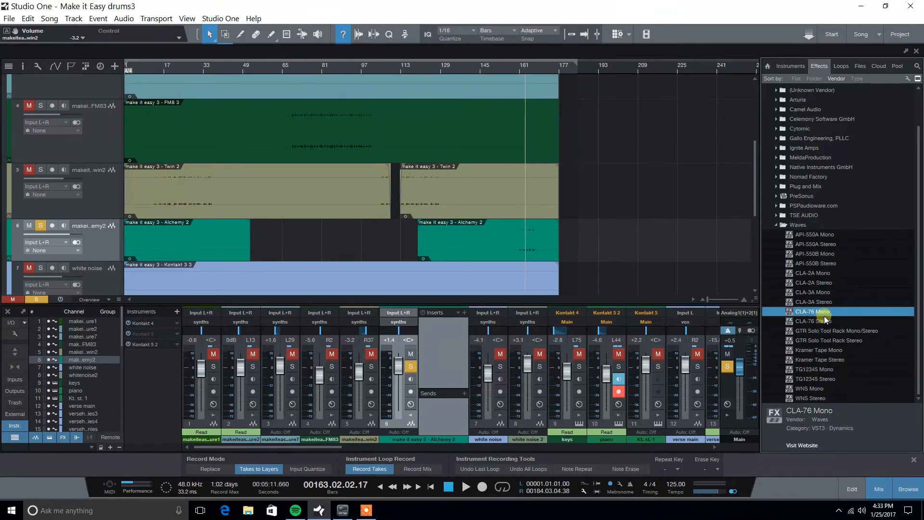
drag(823, 322, 520, 227)
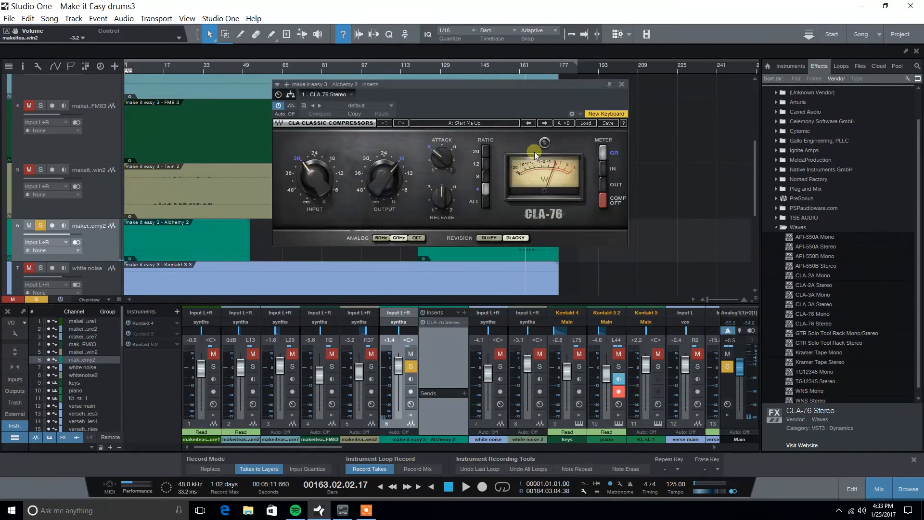
drag(563, 86, 707, 68)
- During playback, set the CLA-76's input to -30.2, adjust its attack and output, and close its window
drag(470, 154, 454, 155)
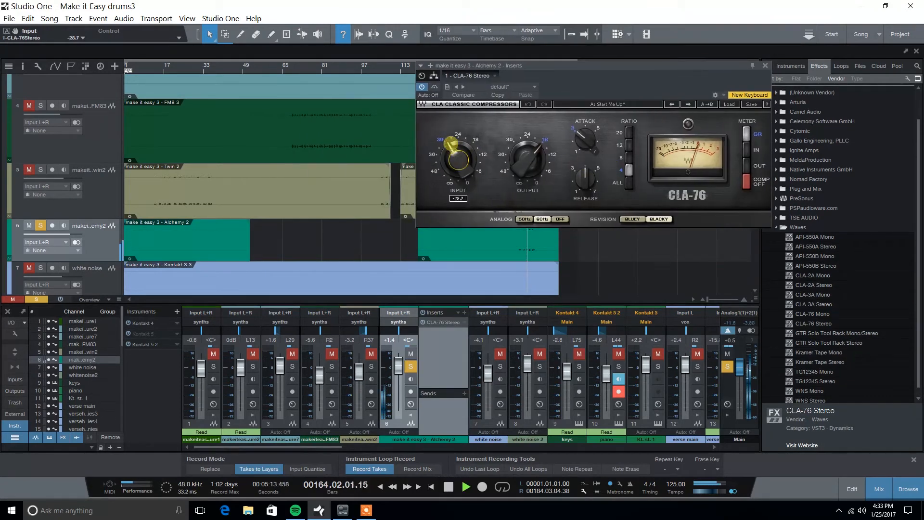
drag(585, 138, 584, 149)
drag(457, 144, 451, 147)
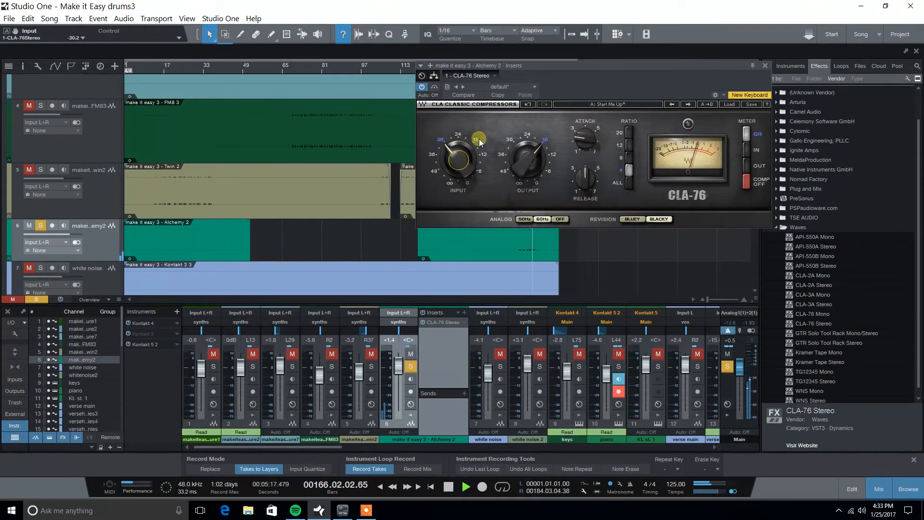
drag(536, 147, 536, 151)
click(765, 66)
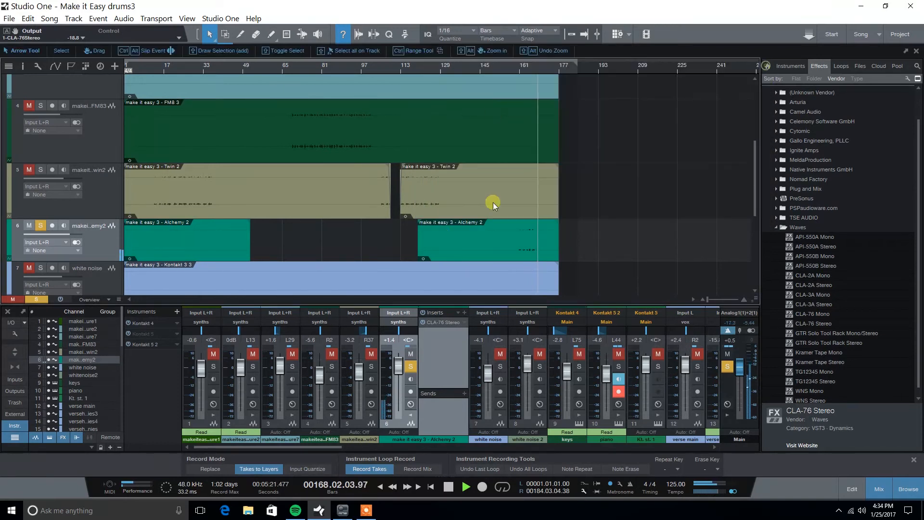
- Unsolo Alchemy 2, play the full mix from about bar 160, fine-tune its CLA-76 to an output of -18.2, and stop playback
click(41, 226)
click(524, 71)
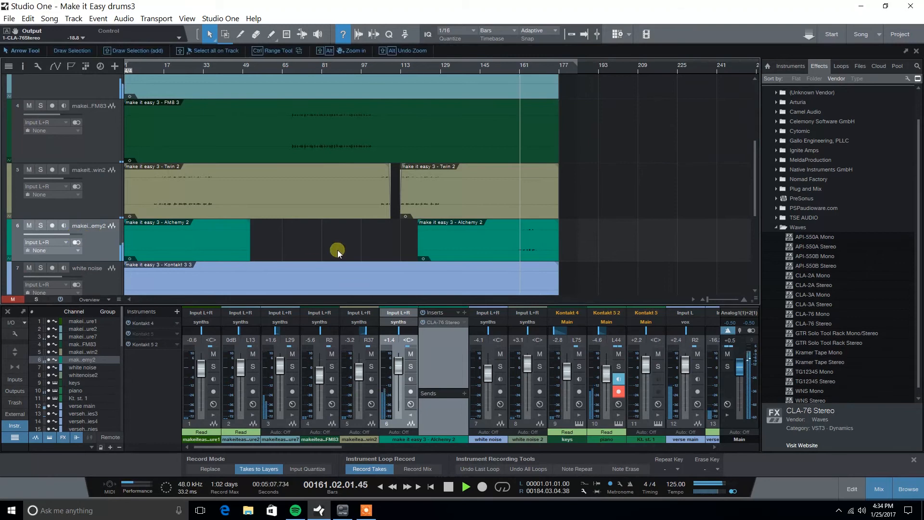
click(442, 321)
drag(441, 159, 440, 136)
drag(536, 154, 535, 147)
click(765, 65)
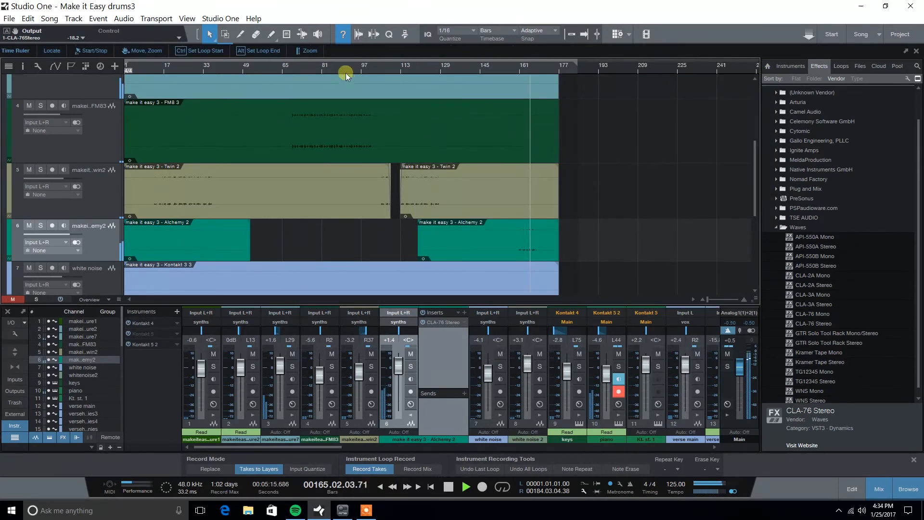
key(space)
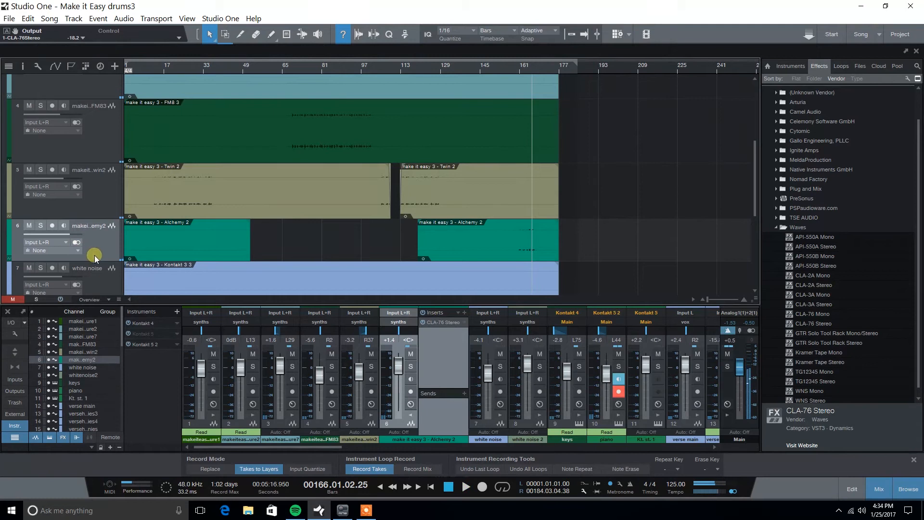
- Select the white noise track, increase its height, and place the playback position at about bar 25
scroll(201, 221, down, 3)
click(101, 183)
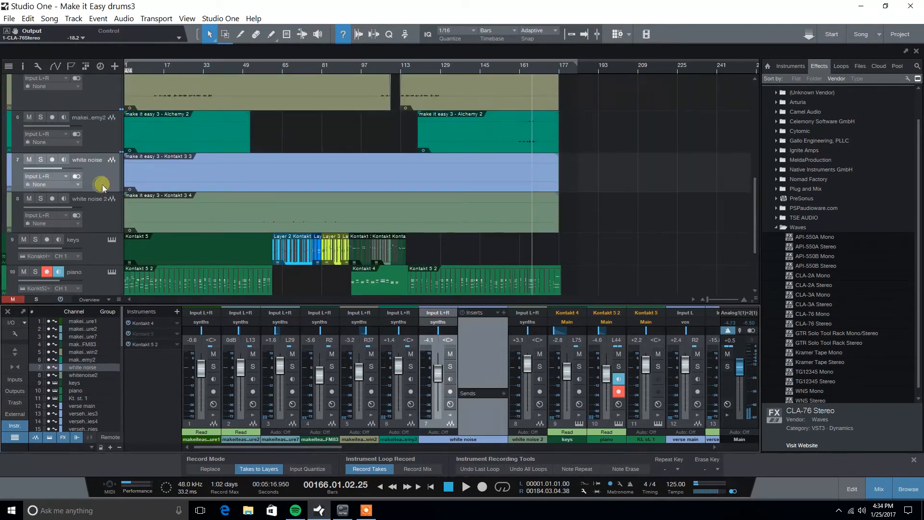
drag(99, 192, 103, 222)
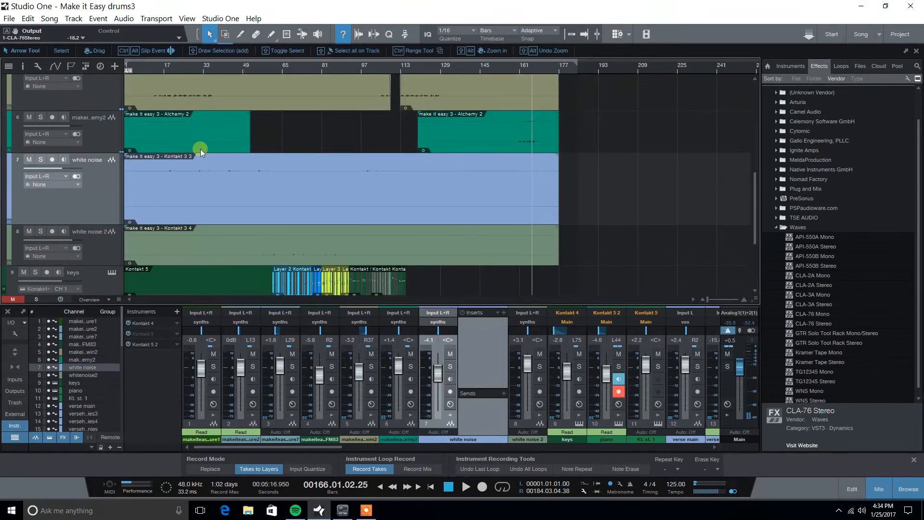
click(185, 66)
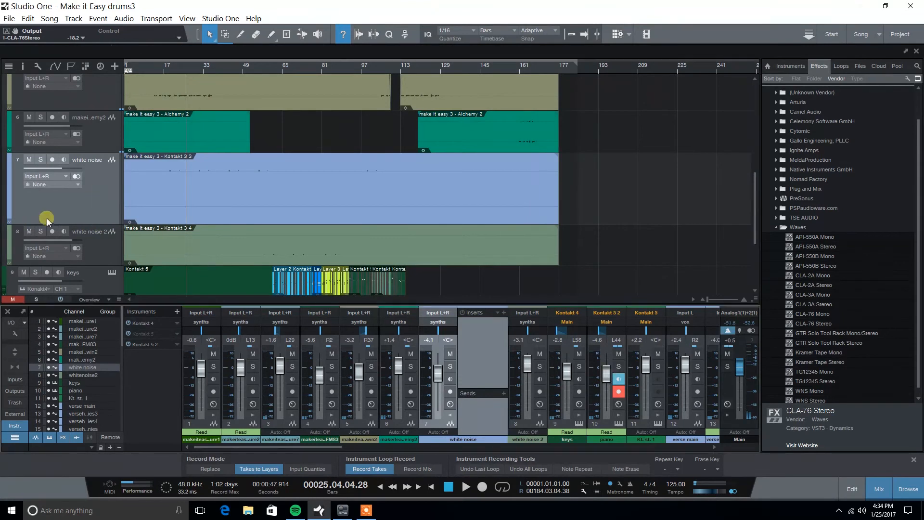
- Select and solo the white noise 2 track, play it from about bar 70, then stop playback and unsolo it
scroll(215, 197, down, 3)
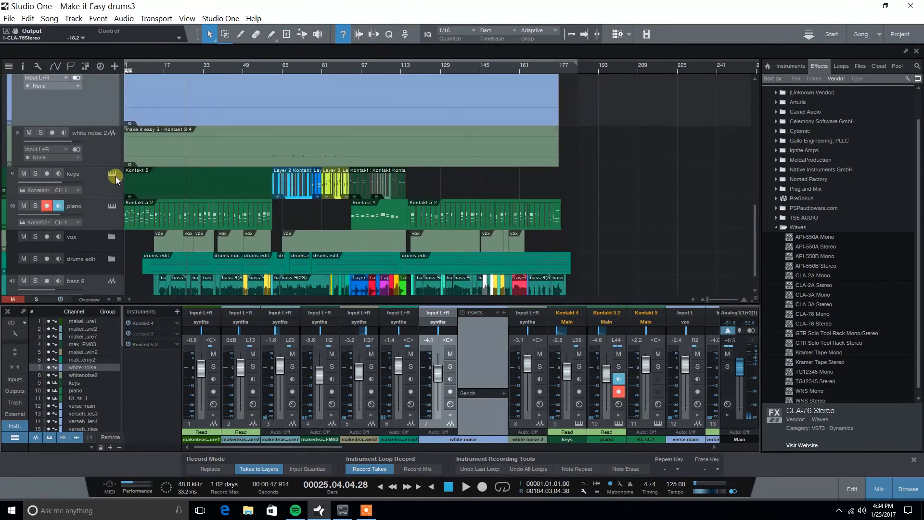
click(100, 152)
click(288, 66)
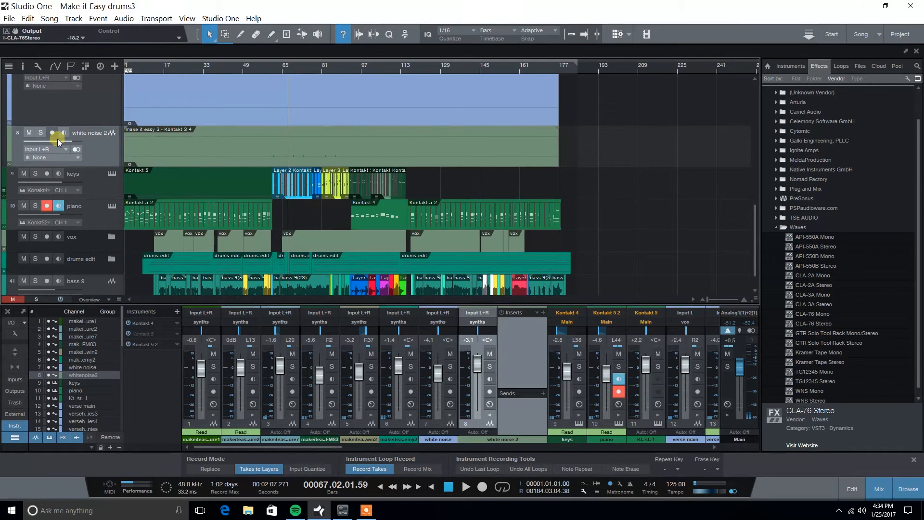
click(41, 132)
click(298, 67)
key(space)
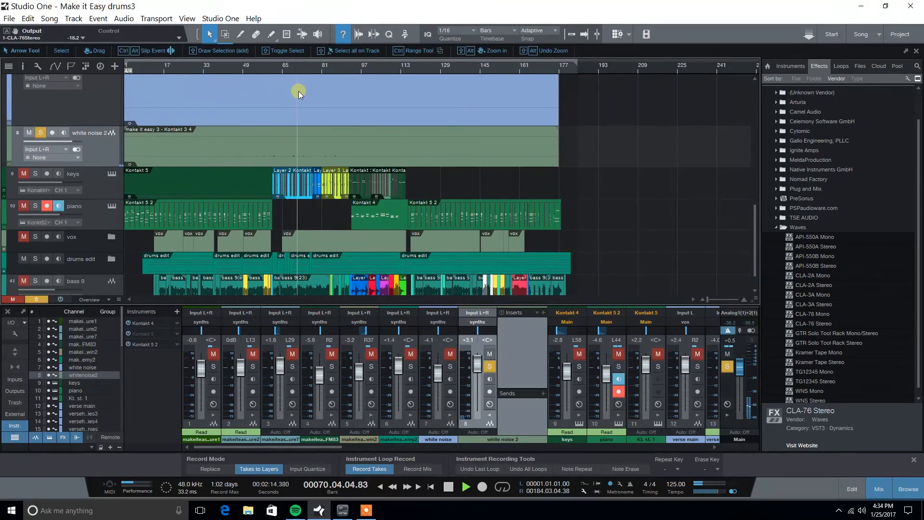
scroll(306, 76, up, 3)
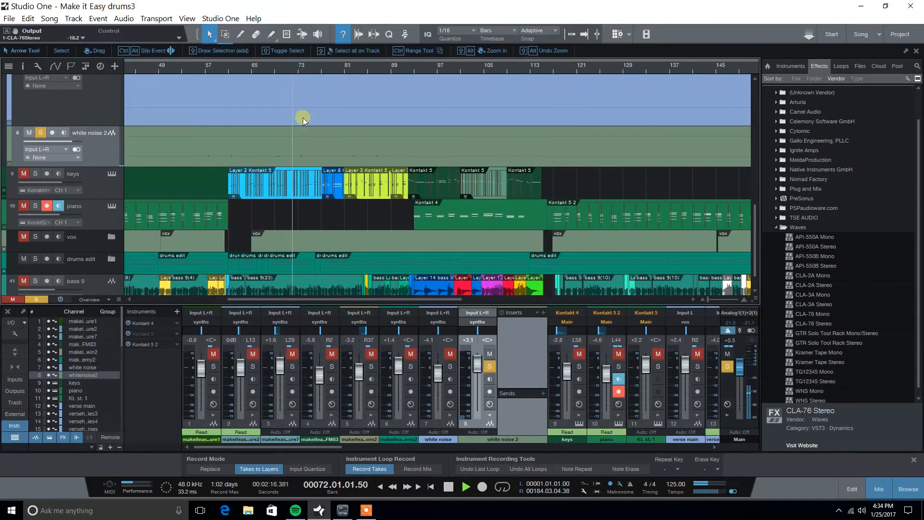
scroll(299, 75, up, 2)
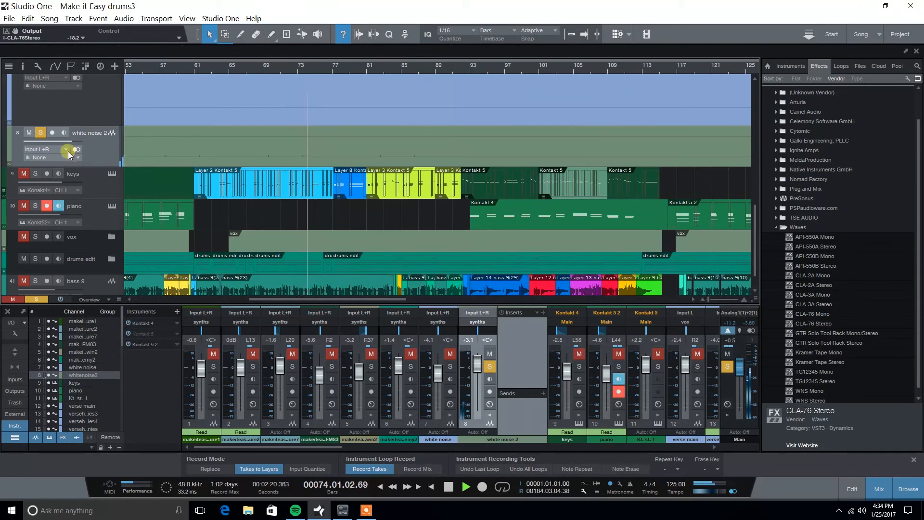
key(space)
click(40, 134)
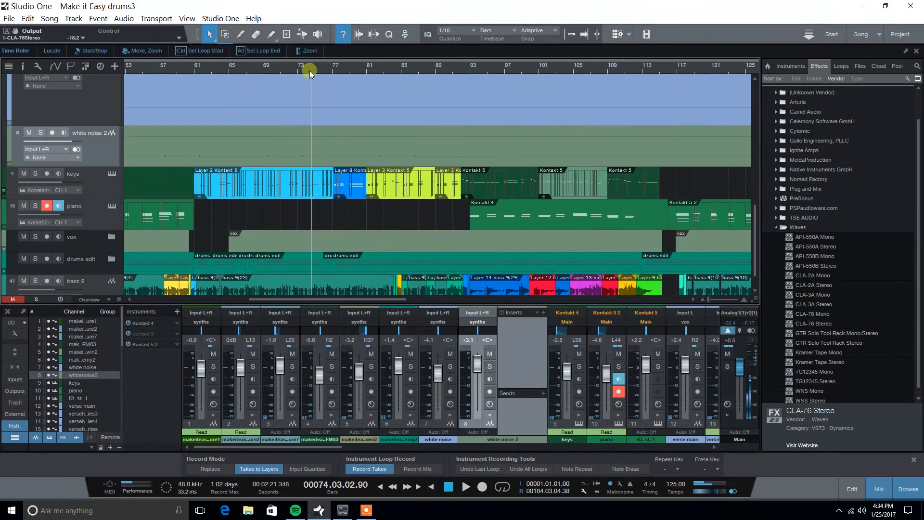
- Collapse the sythns folder track at the start of the track list
drag(310, 69, 345, 58)
click(101, 187)
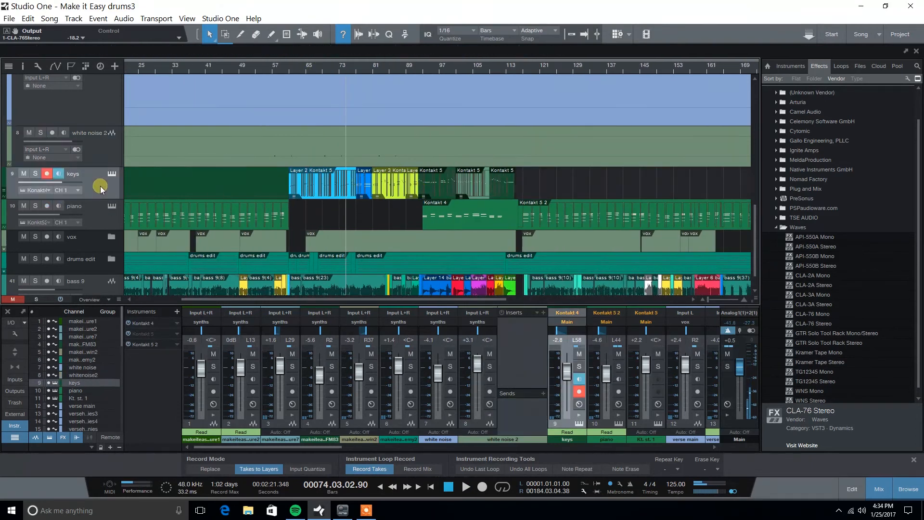
click(101, 157)
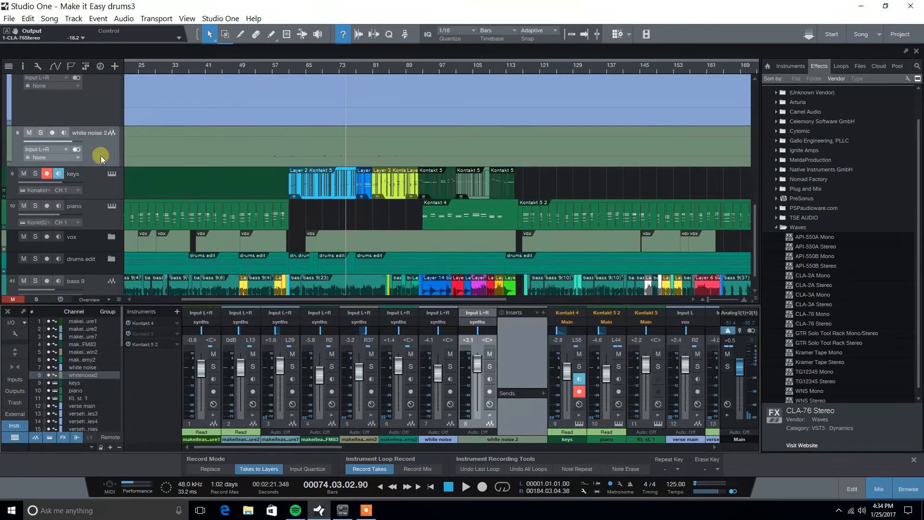
scroll(129, 171, up, 5)
scroll(126, 164, up, 5)
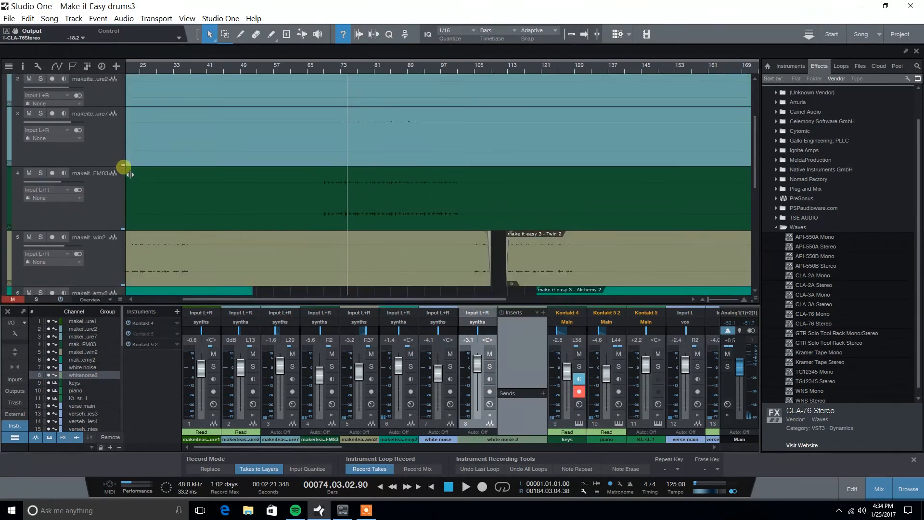
scroll(123, 94, up, 3)
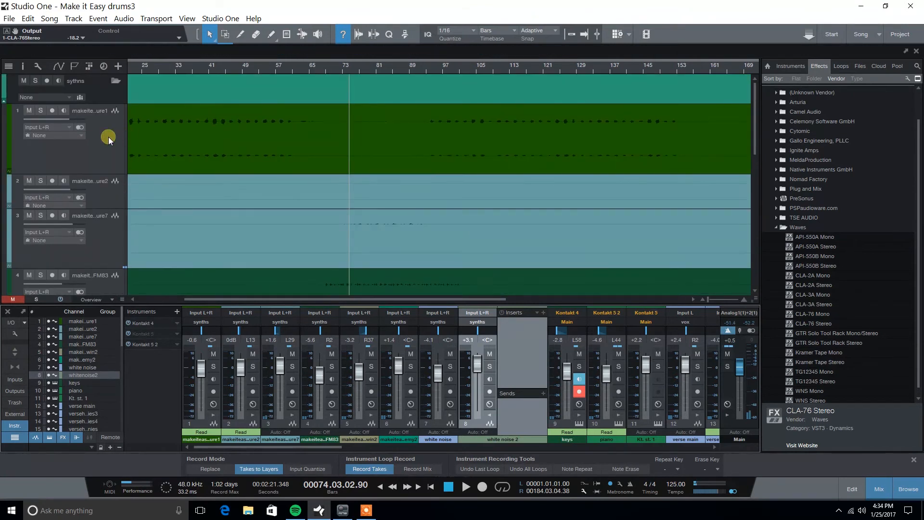
click(115, 80)
drag(341, 447, 295, 437)
- Solo the sythns folder and play all the synth tracks together from about bar 73
click(36, 80)
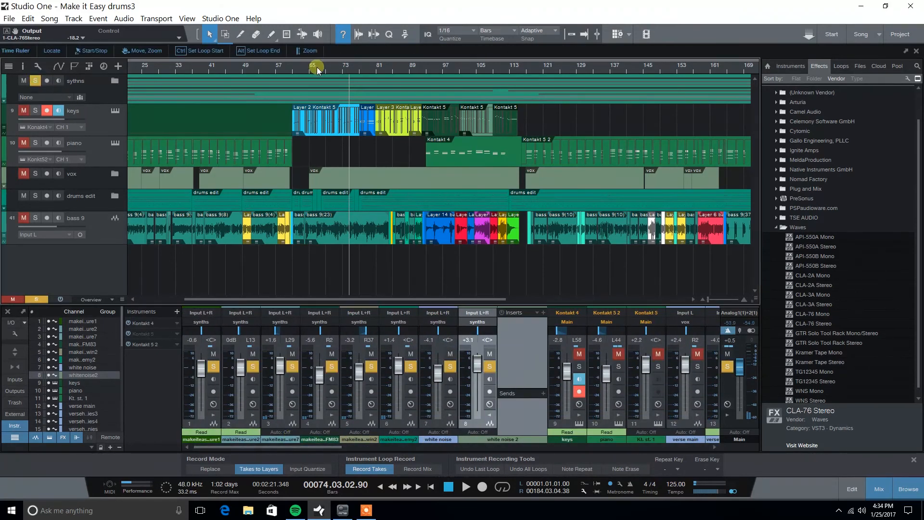
click(345, 68)
key(space)
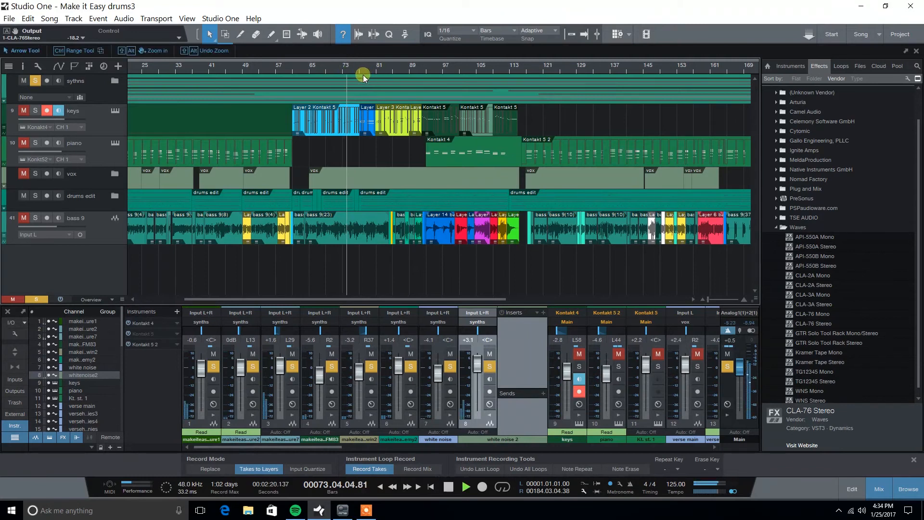
key(e)
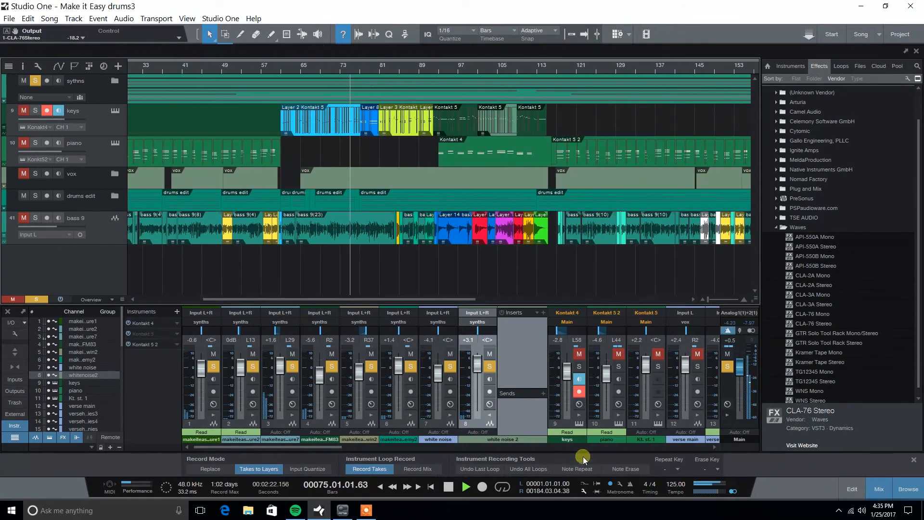
- Expand the synths bus channel in the mixer to examine its inserts and sends, and unsolo the sythns folder
drag(327, 445, 743, 452)
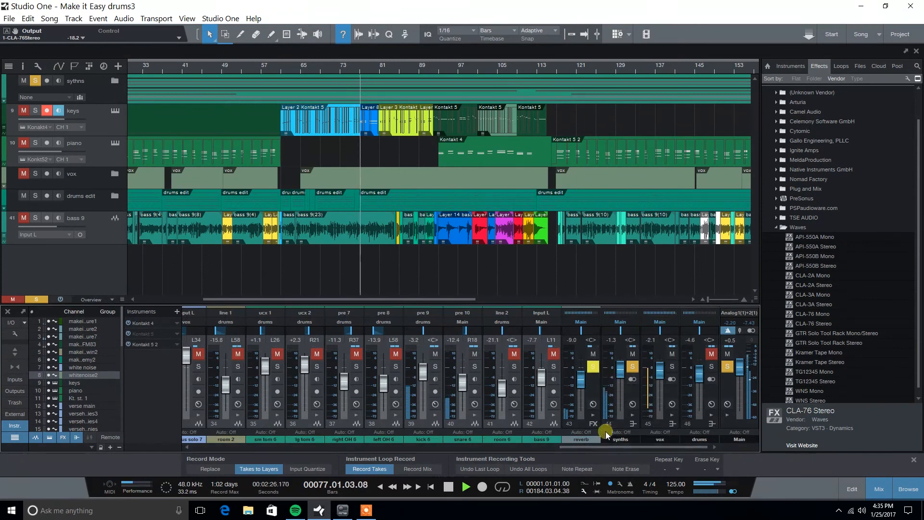
click(632, 415)
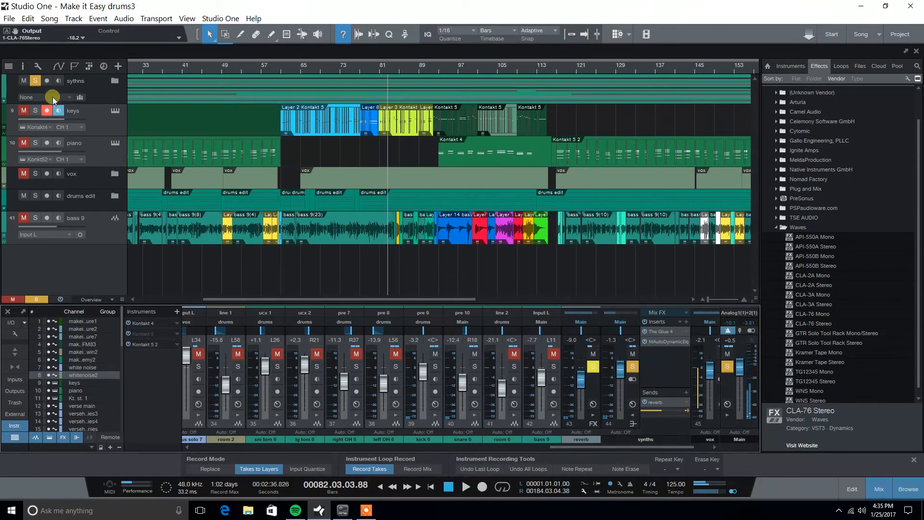
click(35, 81)
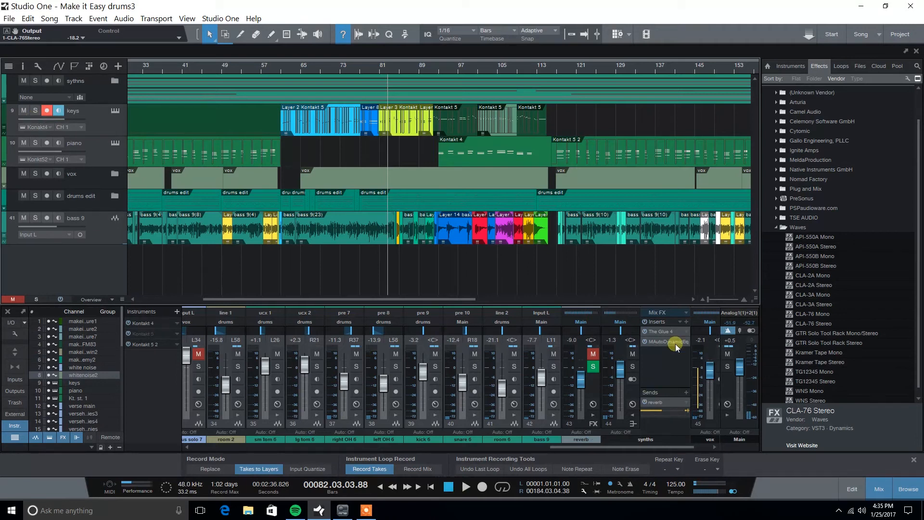
- Select the keys track, expand its channel, and examine its GTR Solo Tool Rack insert before closing the window
click(110, 126)
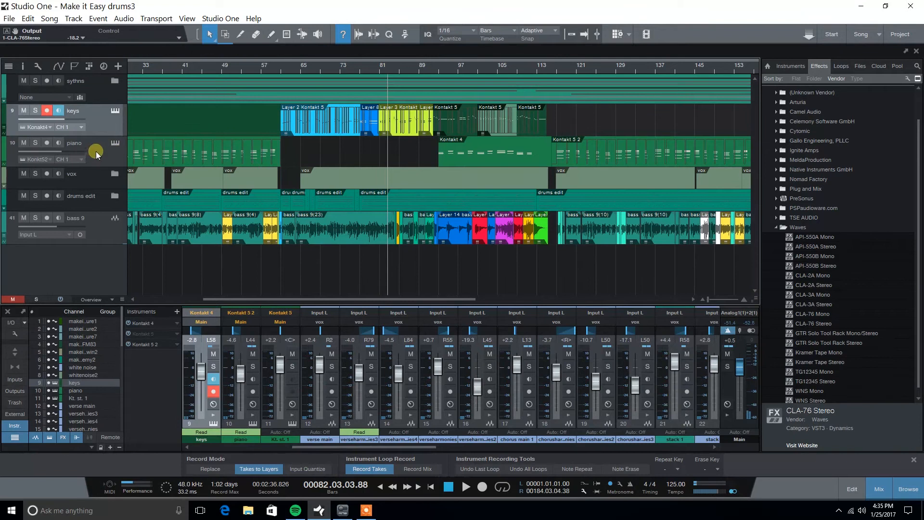
double_click(95, 123)
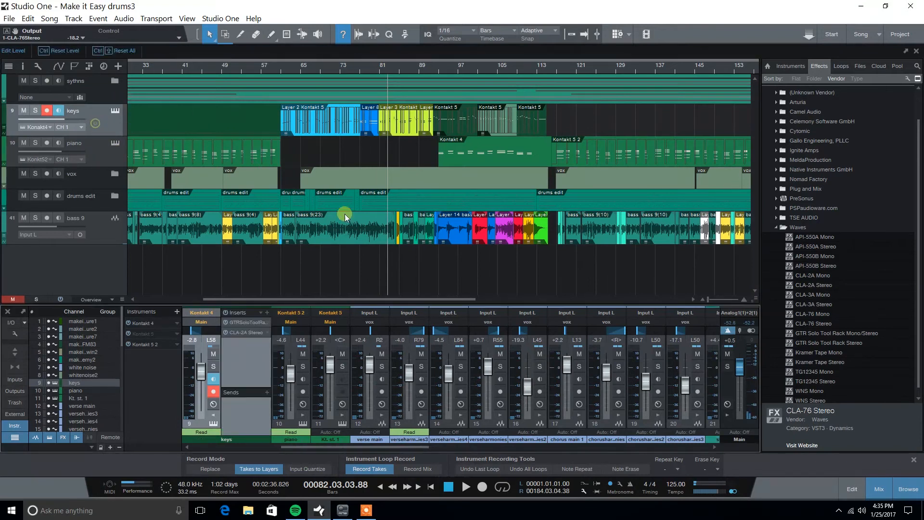
click(246, 323)
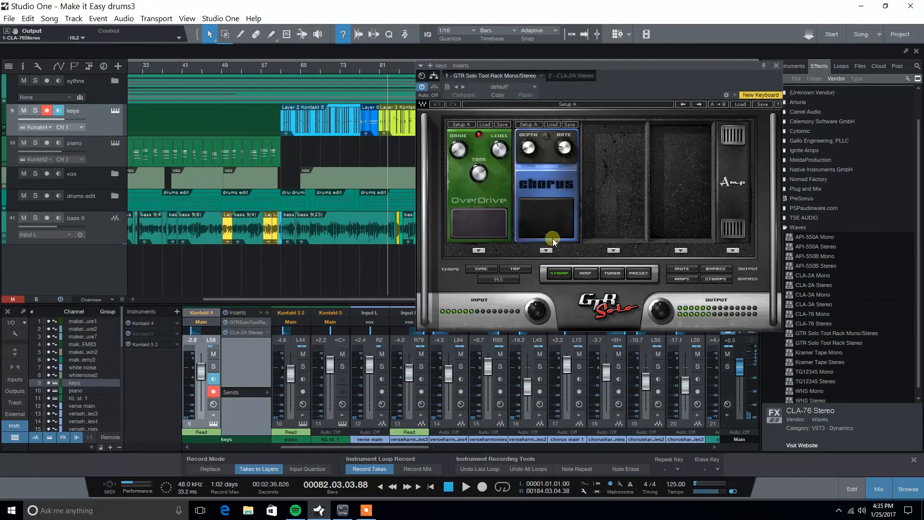
click(777, 65)
- Solo the keys track and play it from about bar 73
click(340, 68)
click(36, 111)
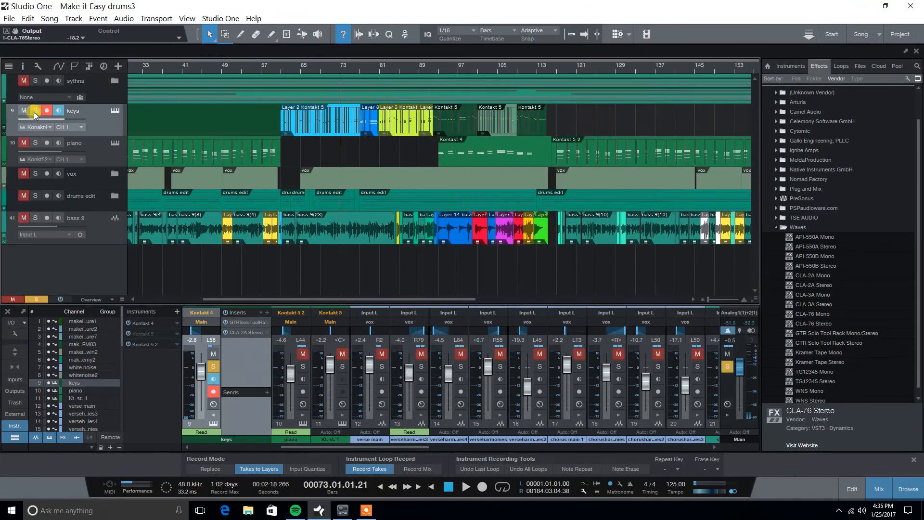
key(space)
drag(350, 69, 365, 91)
- Toggle the bypass of the keys track's GTR Solo Tool Rack to compare the sound, and reopen the plug-in
click(225, 322)
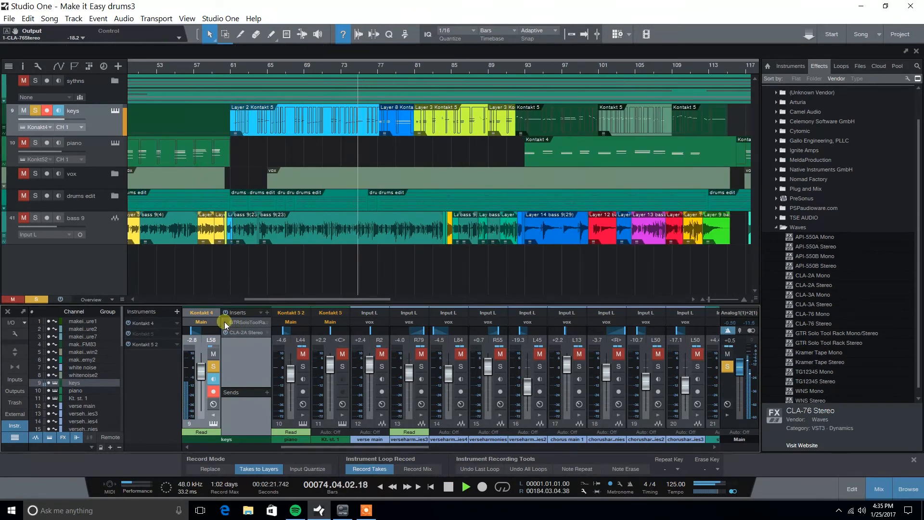
click(224, 322)
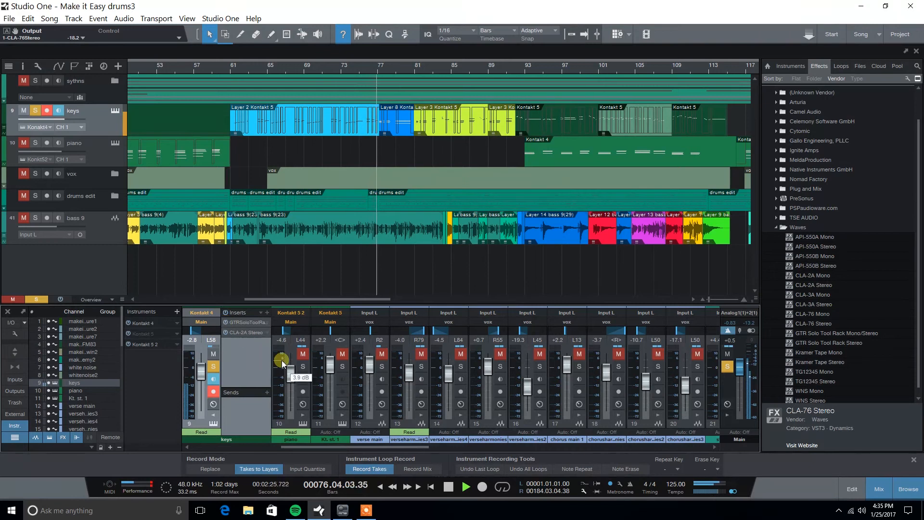
click(255, 322)
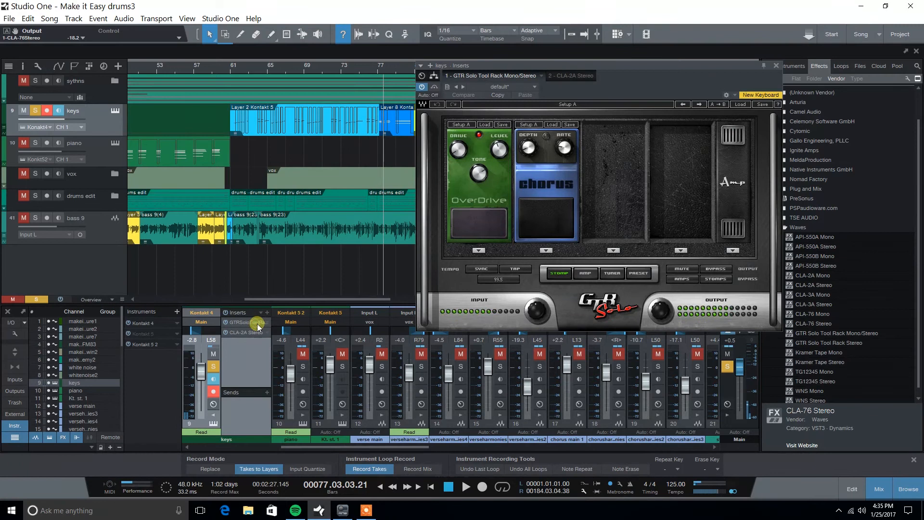
- Close the GTR Solo Tool Rack and examine the keys track's CLA-2A Stereo insert before closing it as well
click(776, 65)
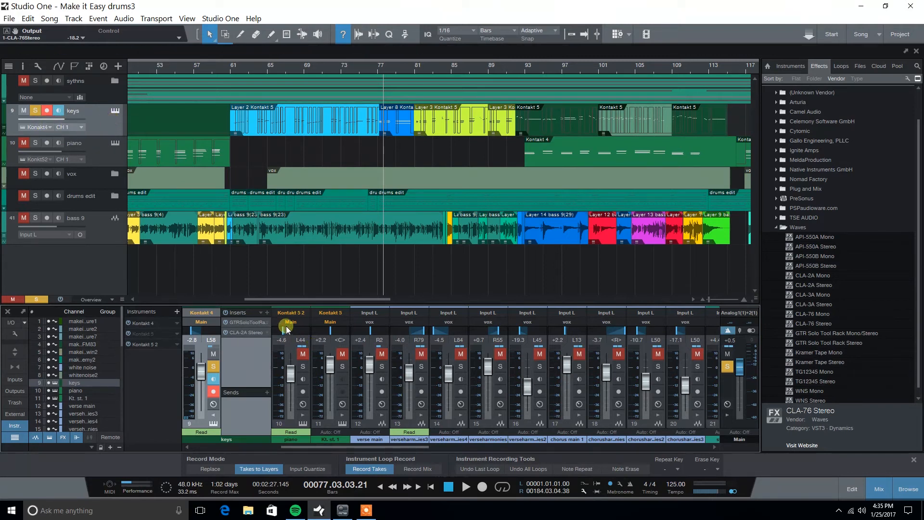
click(248, 333)
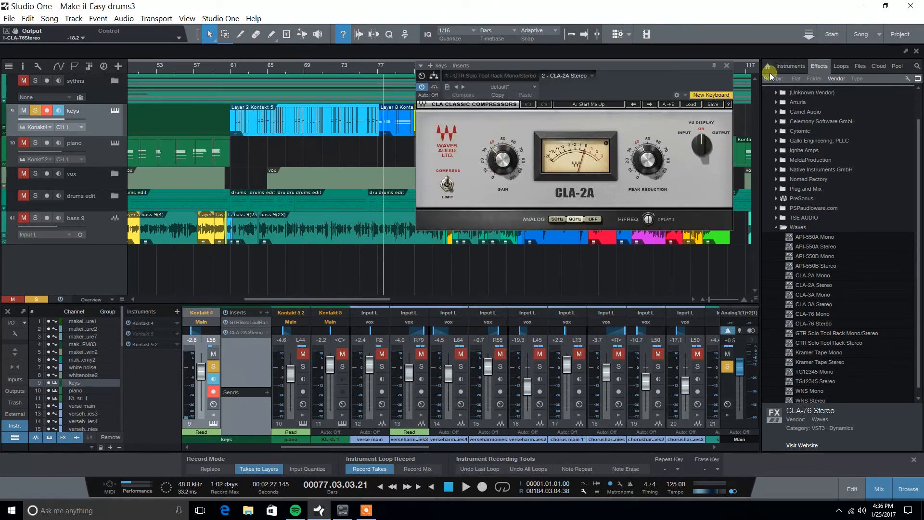
click(726, 66)
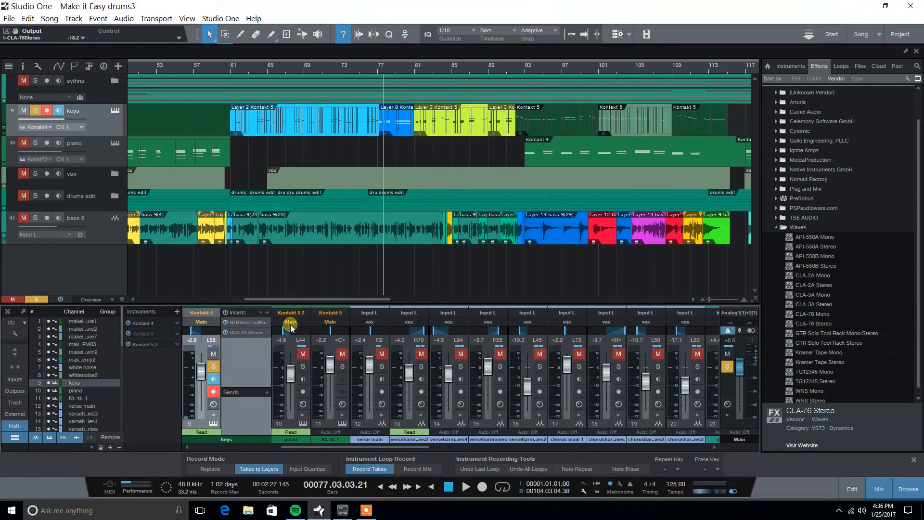
- Select the piano track, examine its CLA-3A Stereo insert, move the playhead to about bar 51, and close the plug-in
drag(311, 62, 216, 173)
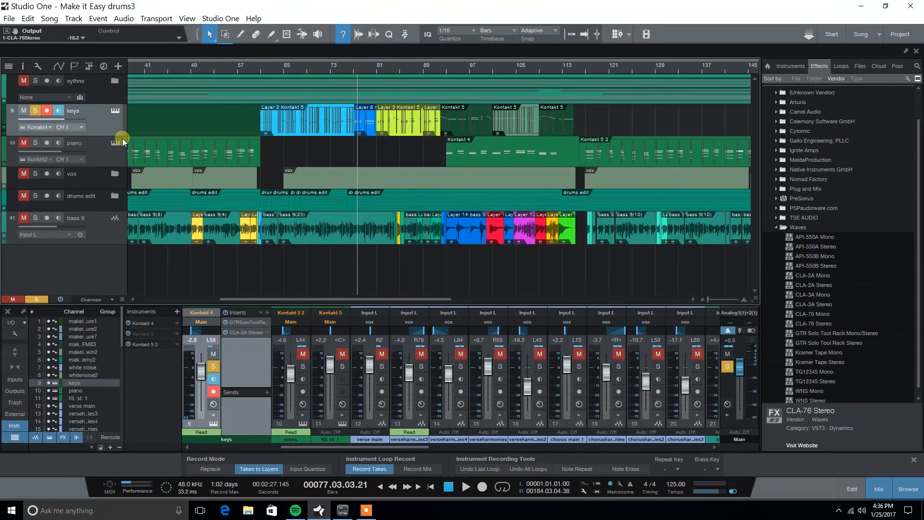
click(86, 137)
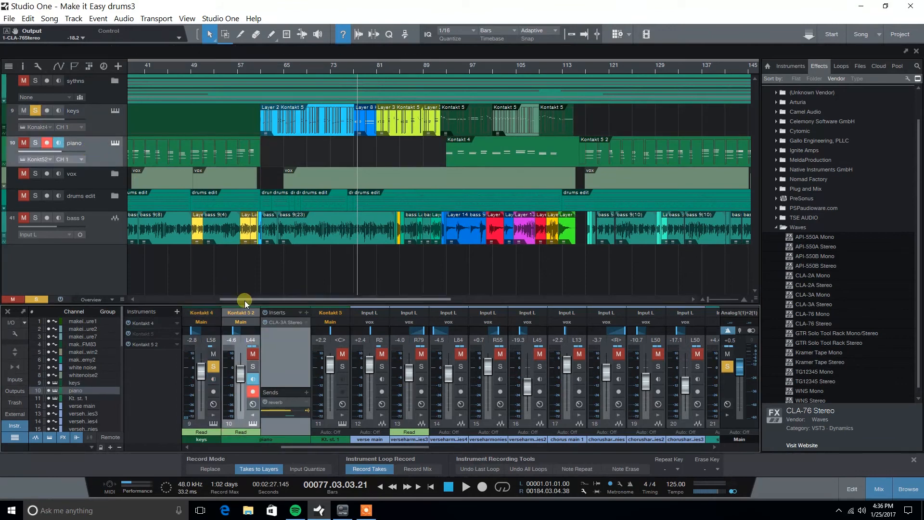
click(293, 324)
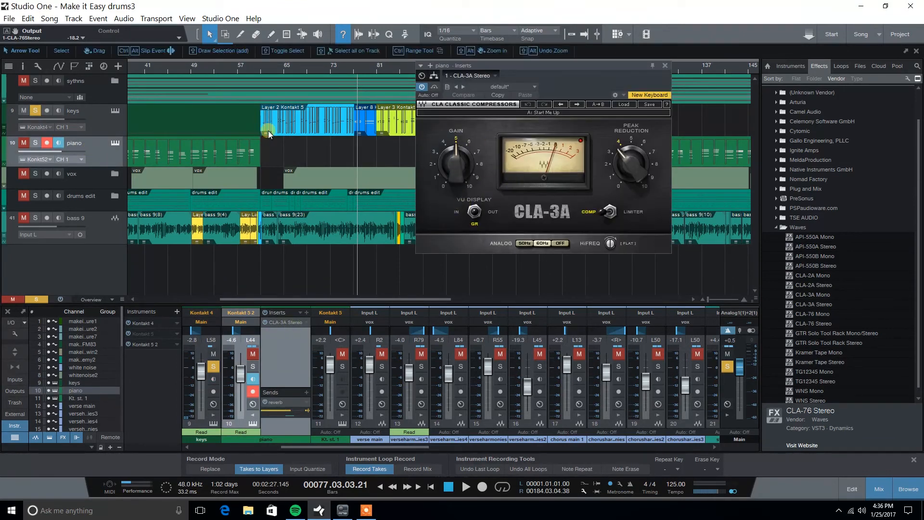
click(207, 75)
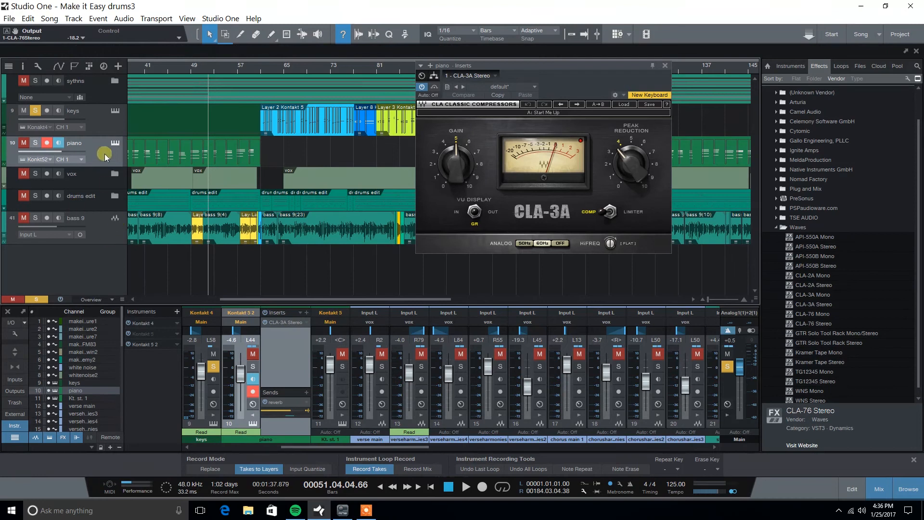
click(664, 66)
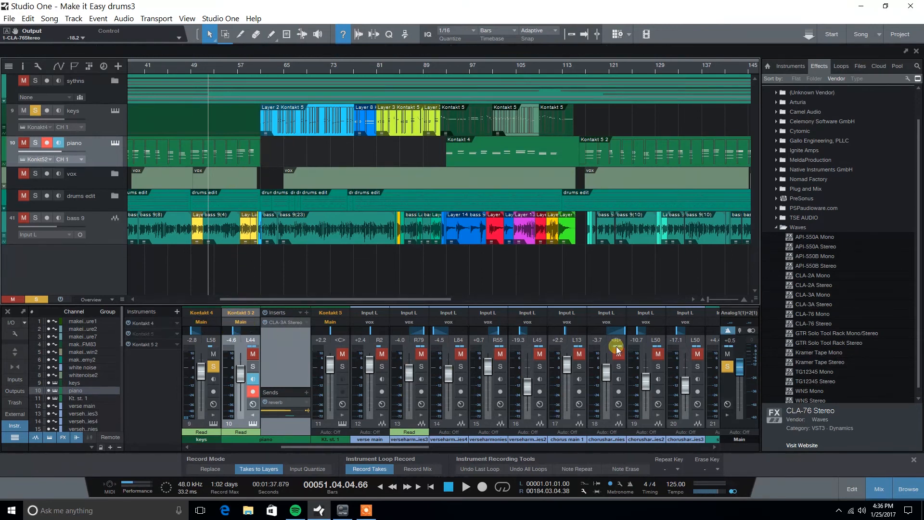
- Unsolo the keys track so that neither the keys nor the piano track is soloed
drag(402, 451, 693, 448)
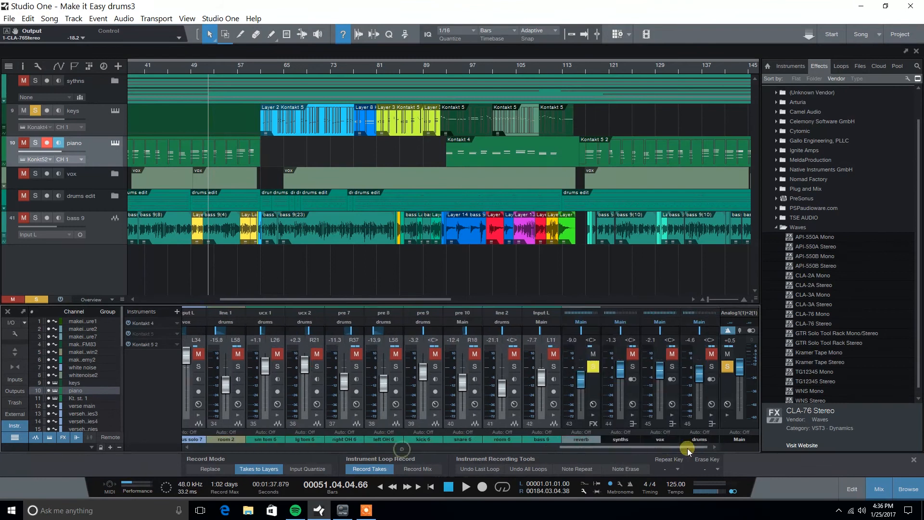
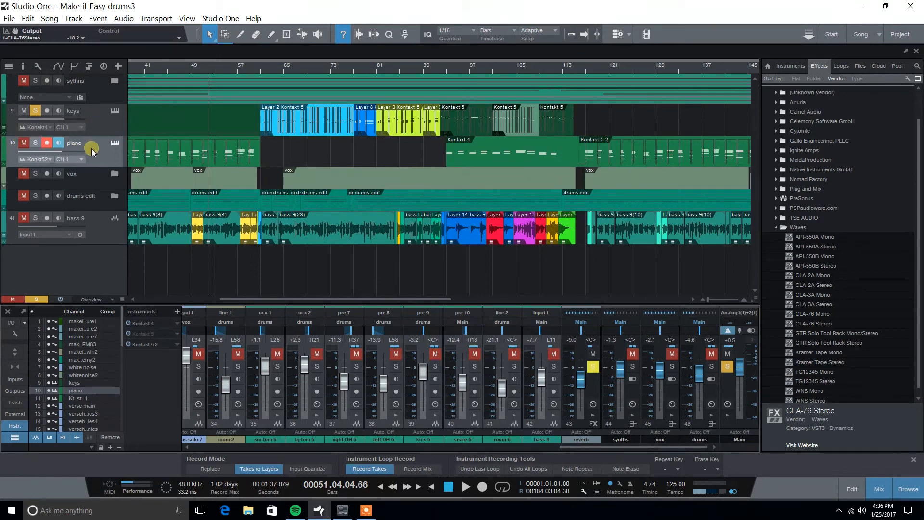
click(35, 144)
click(35, 111)
click(37, 144)
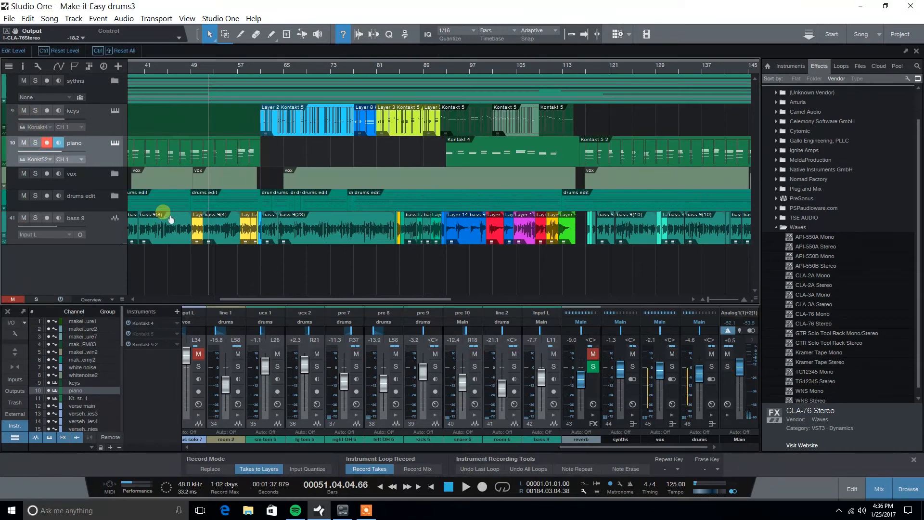
- Expand the synths bus channel, examine its The Glue compressor insert, and close the plug-in
click(633, 415)
click(663, 332)
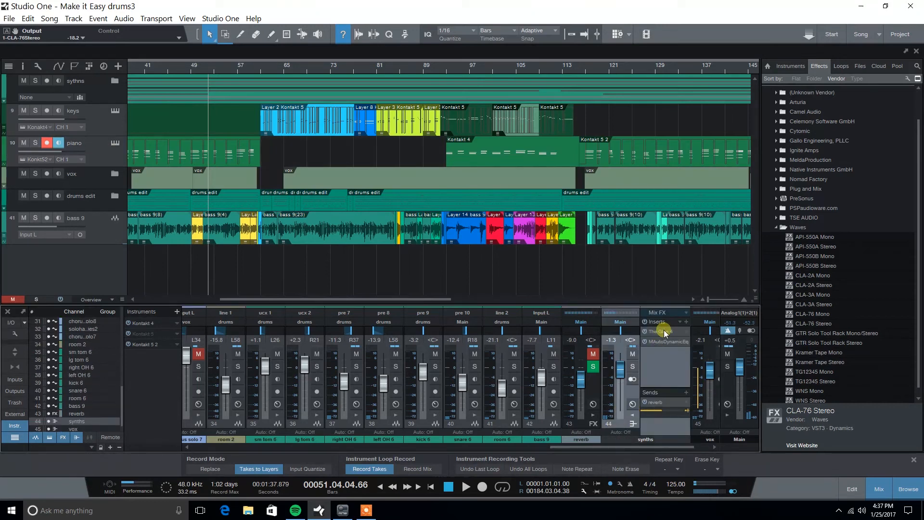
double_click(666, 330)
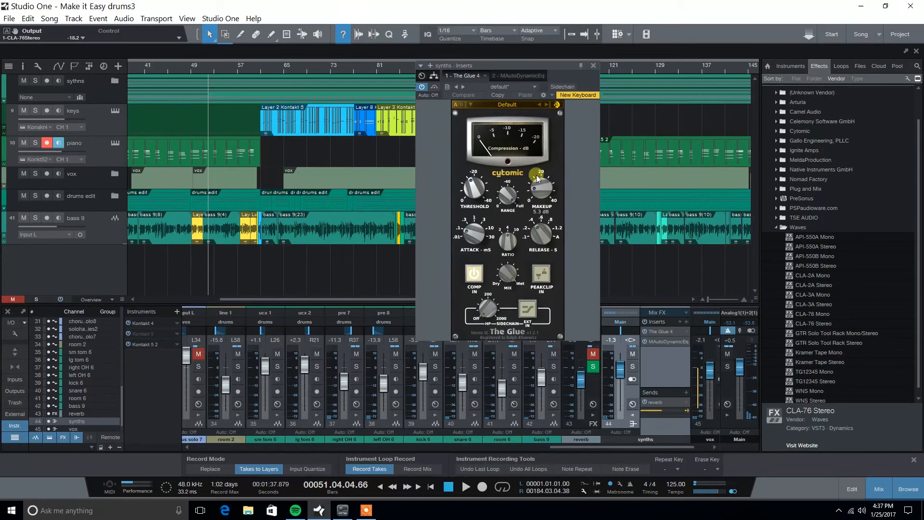
click(592, 64)
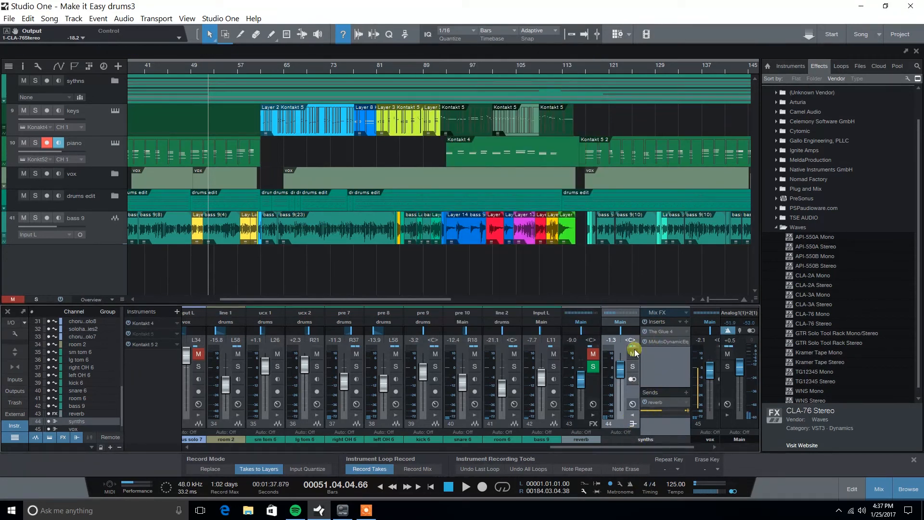
- Collapse the synths bus channel, expand the Main output channel, and examine its The Glue insert before closing it
drag(625, 448, 719, 442)
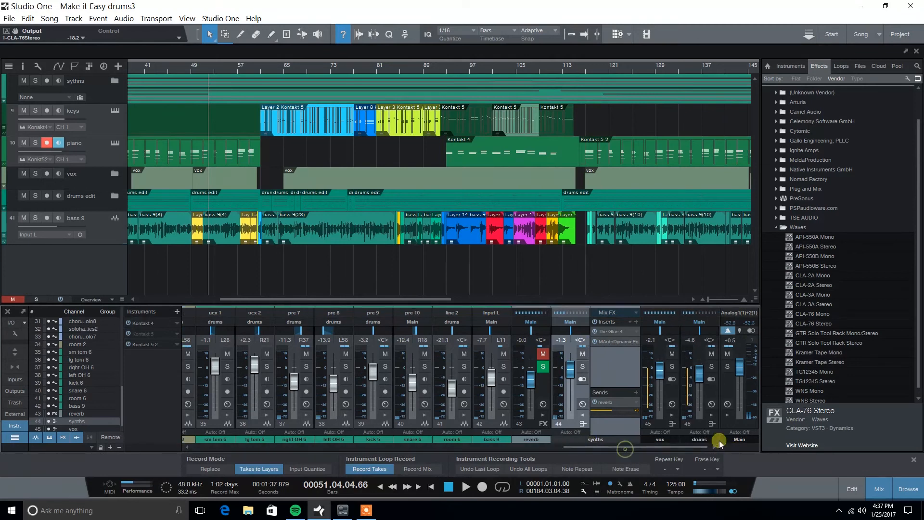
click(584, 408)
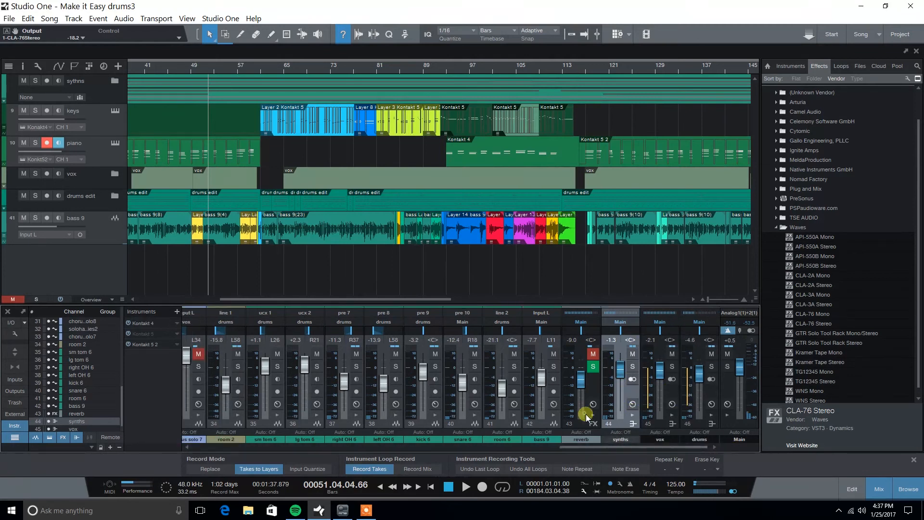
drag(625, 445, 669, 447)
click(728, 414)
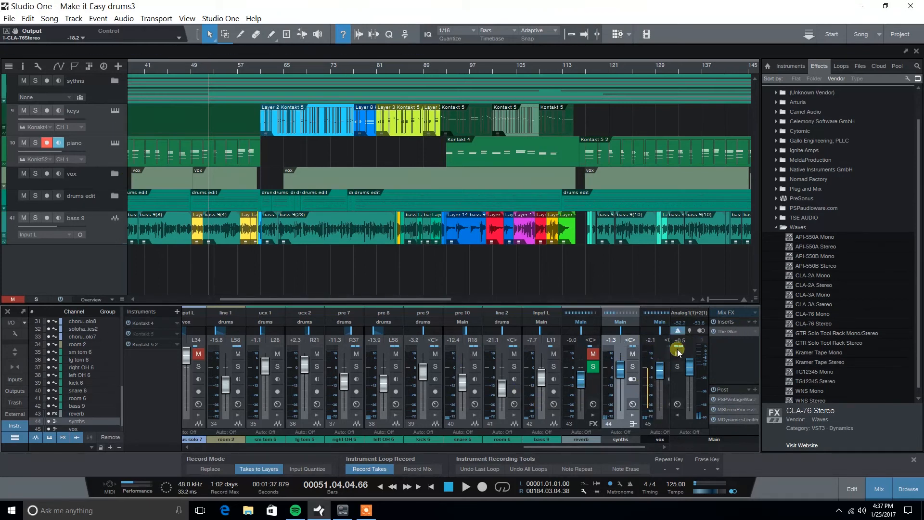
double_click(726, 331)
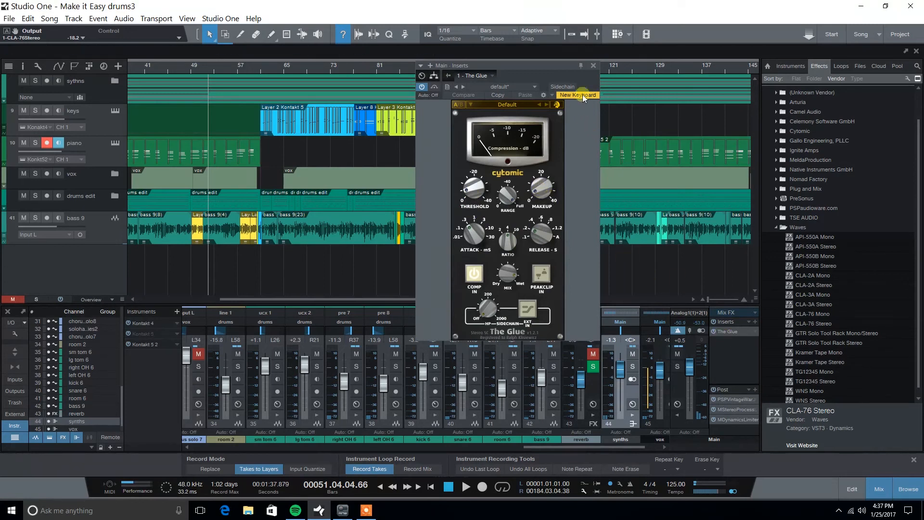
click(593, 66)
- Play the full mix from about bar 50 with the Main output's insert and post effects bypassed
drag(604, 447, 666, 448)
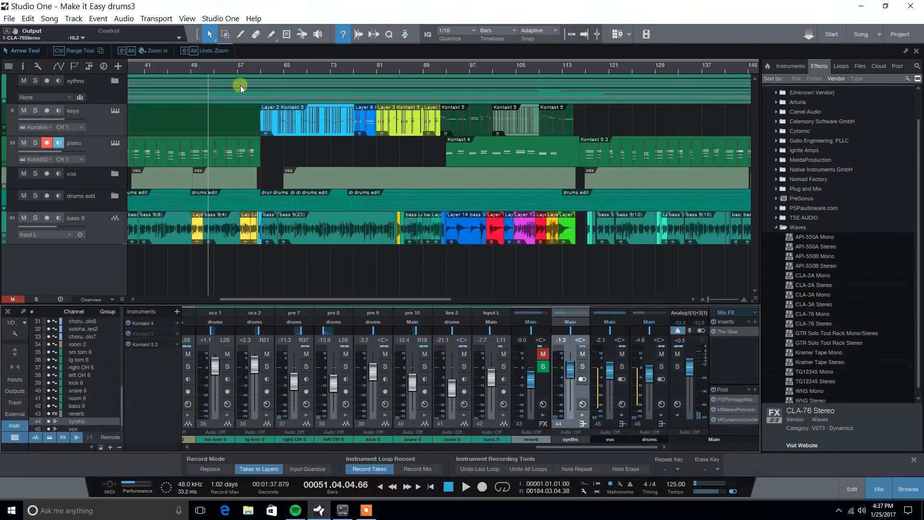
drag(228, 70, 198, 71)
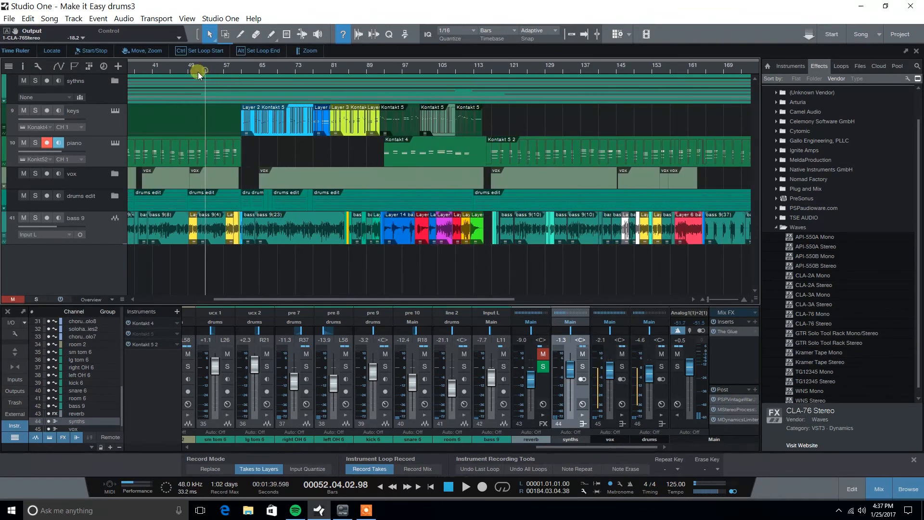
click(194, 71)
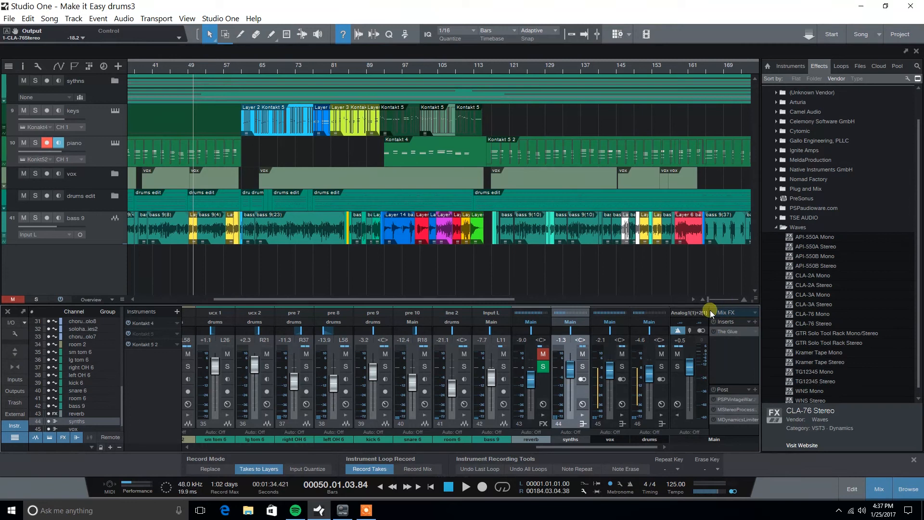
key(space)
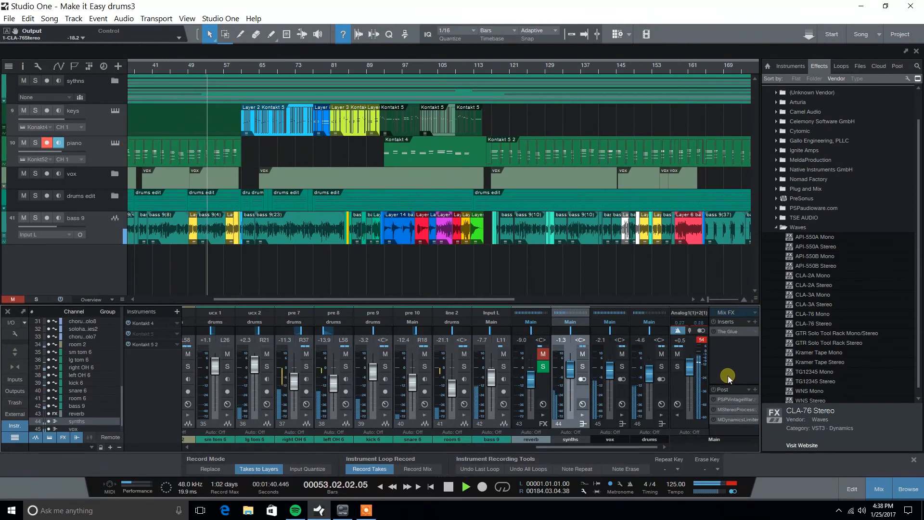
key(space)
- Re-enable the Main output's insert and post effects and replay the mix from about bar 49
click(191, 71)
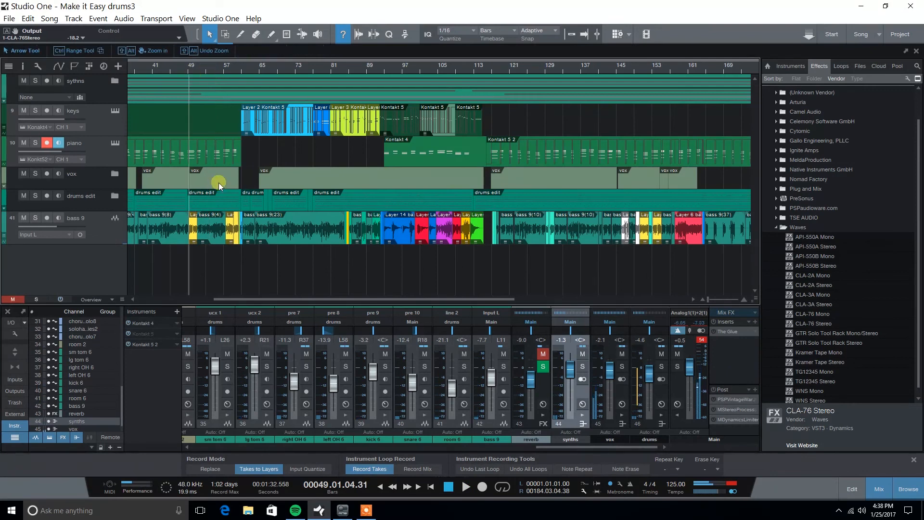
click(715, 332)
click(714, 390)
key(space)
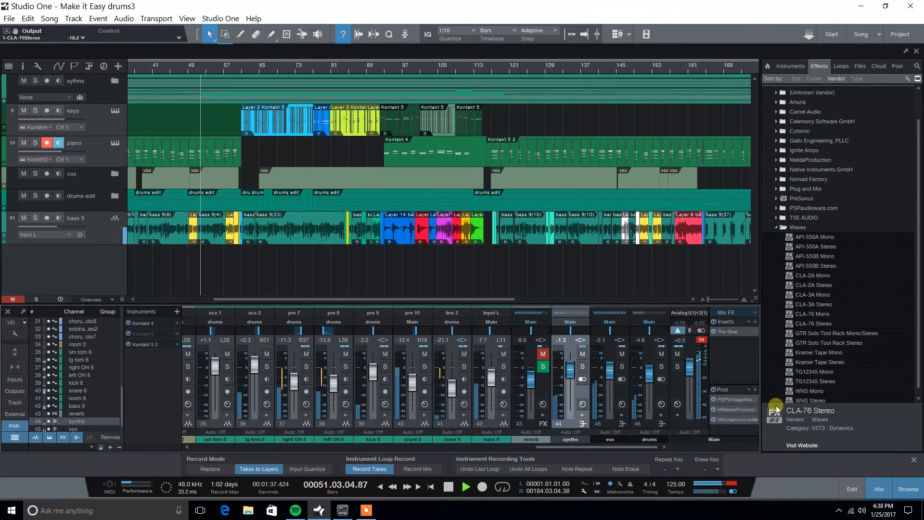
key(space)
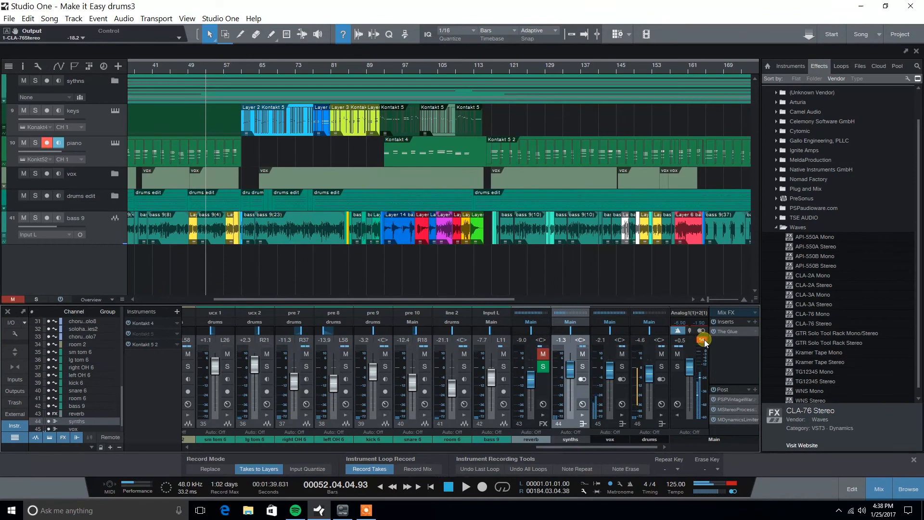
- Examine the Main output's The Glue insert and its PSP VintageWarmer2 post effect, closing each plug-in window
click(729, 331)
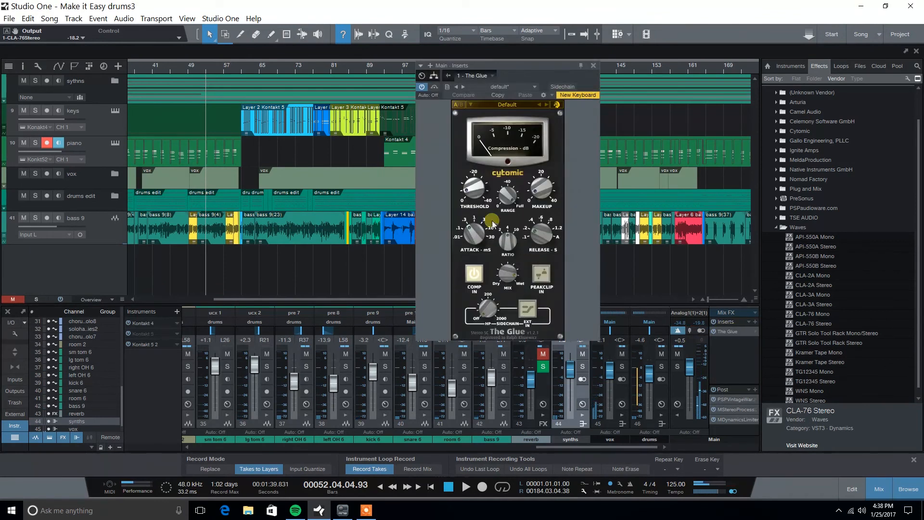
click(592, 66)
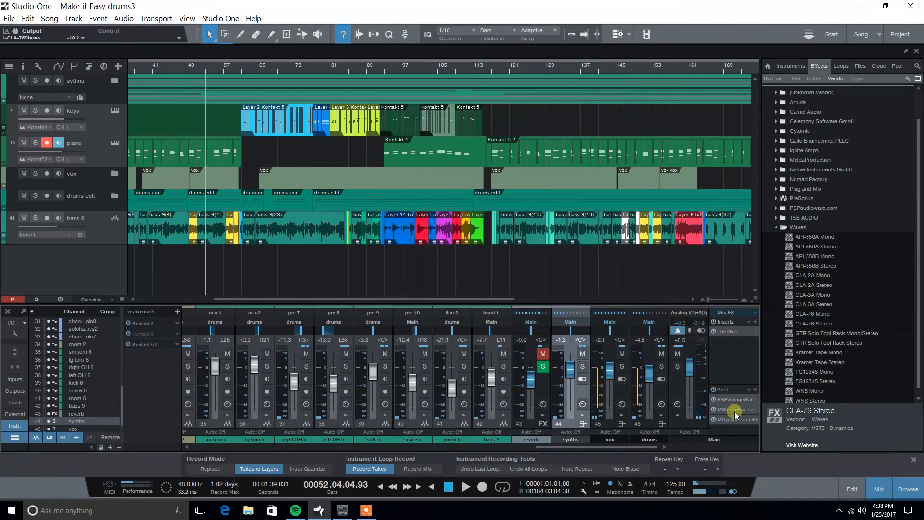
click(735, 398)
drag(562, 88, 477, 121)
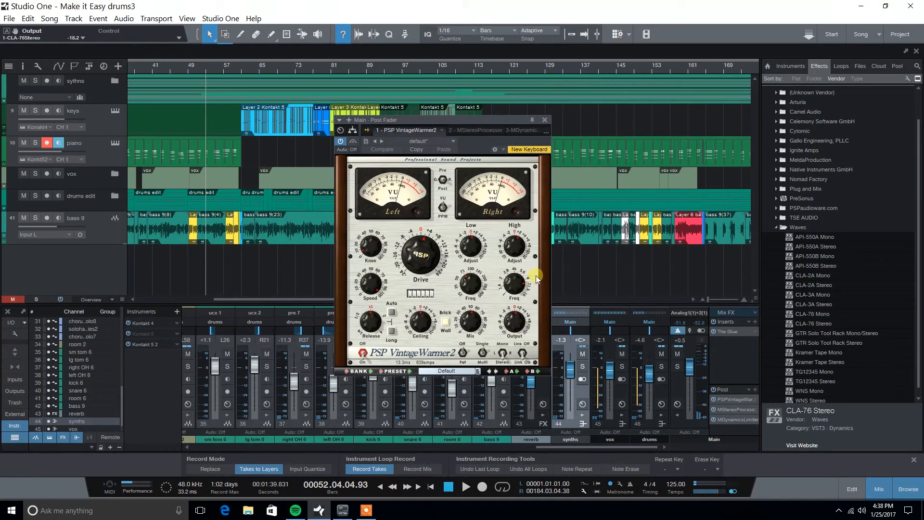
drag(478, 120, 501, 110)
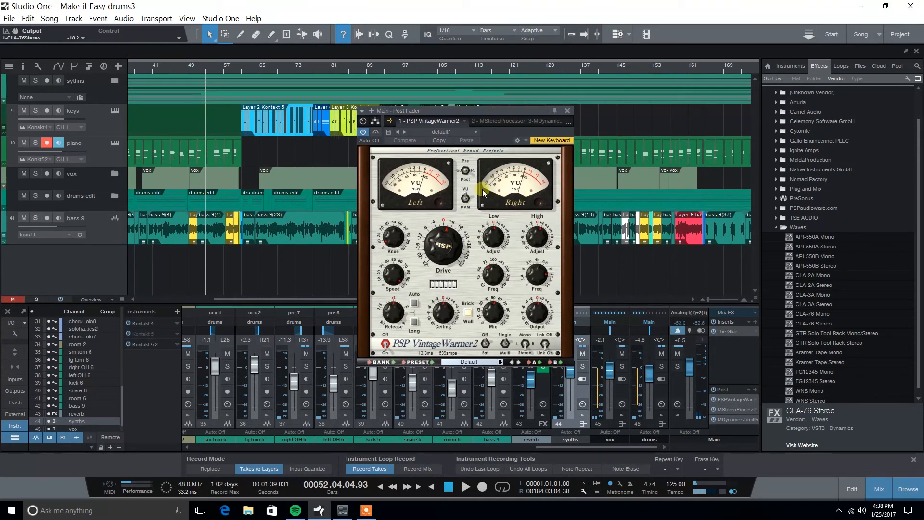
drag(498, 110, 513, 106)
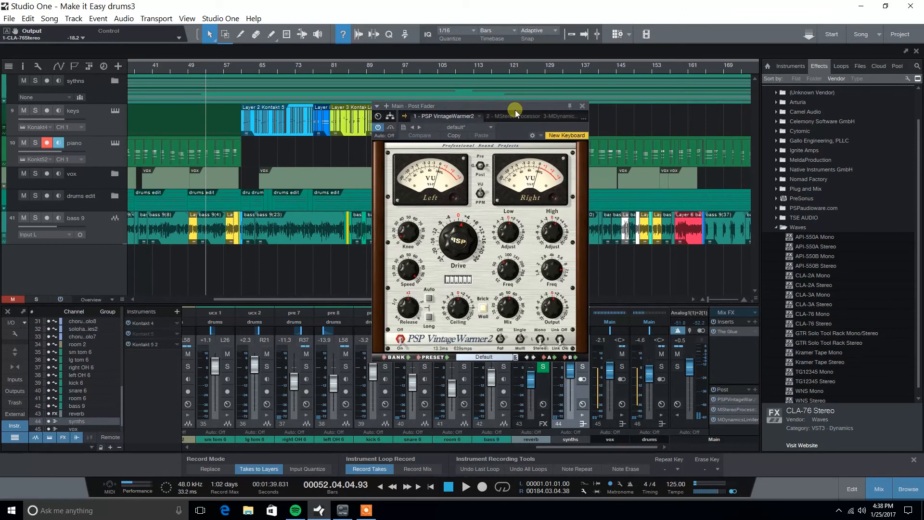
click(582, 105)
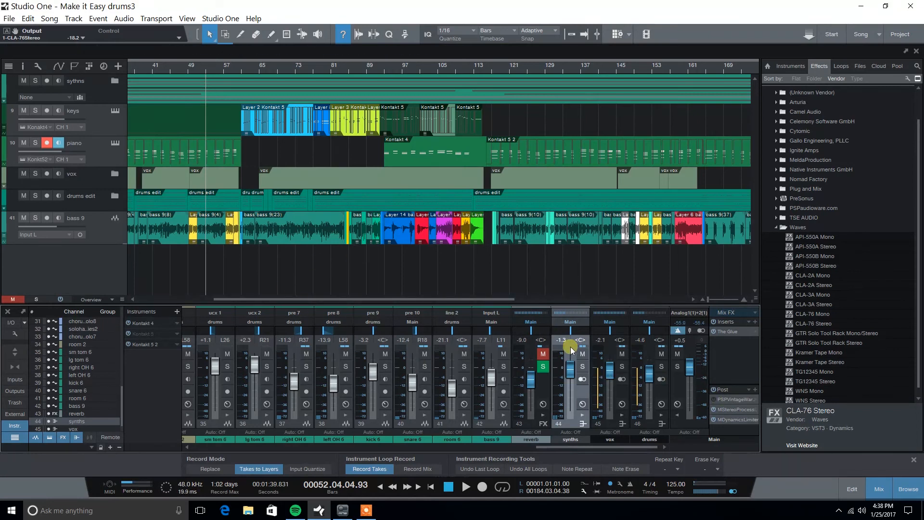
- Audition PSP VintageWarmer2 on the Main output by playing the mix and replaying from about bar 51, and reopen the plug-in
key(space)
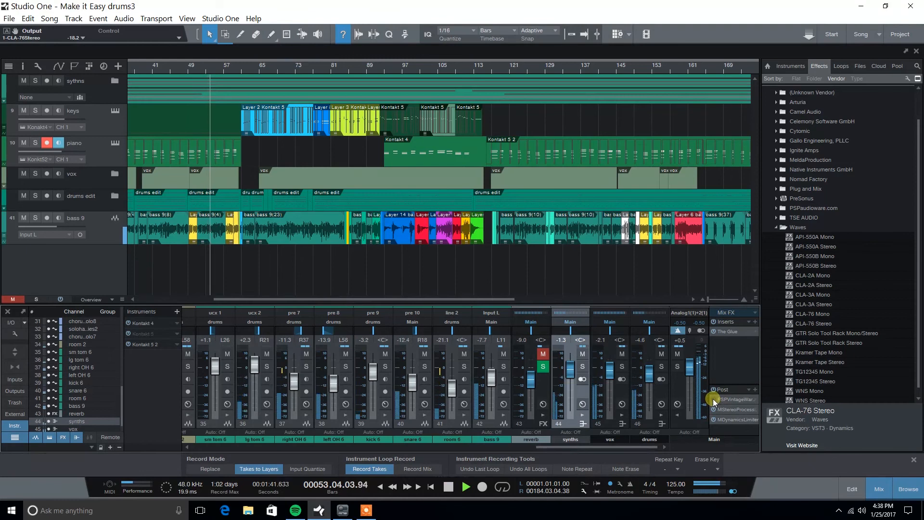
key(space)
click(199, 68)
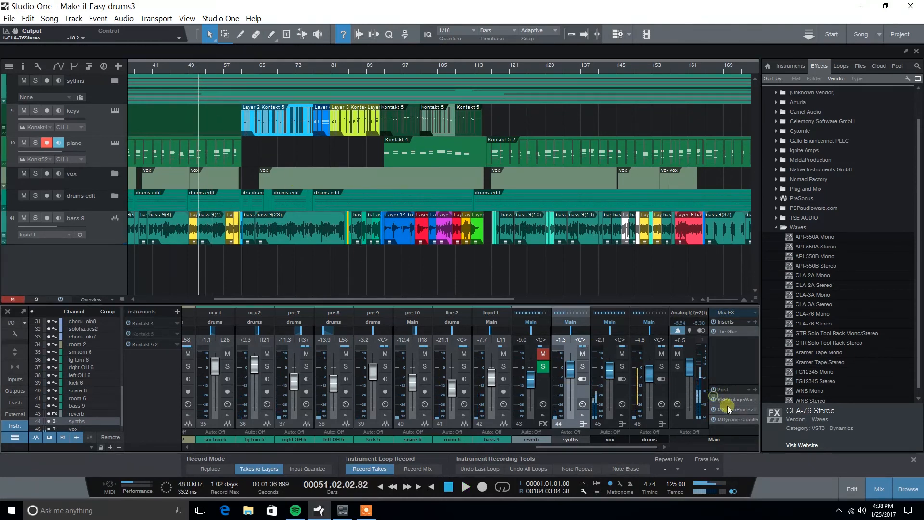
key(space)
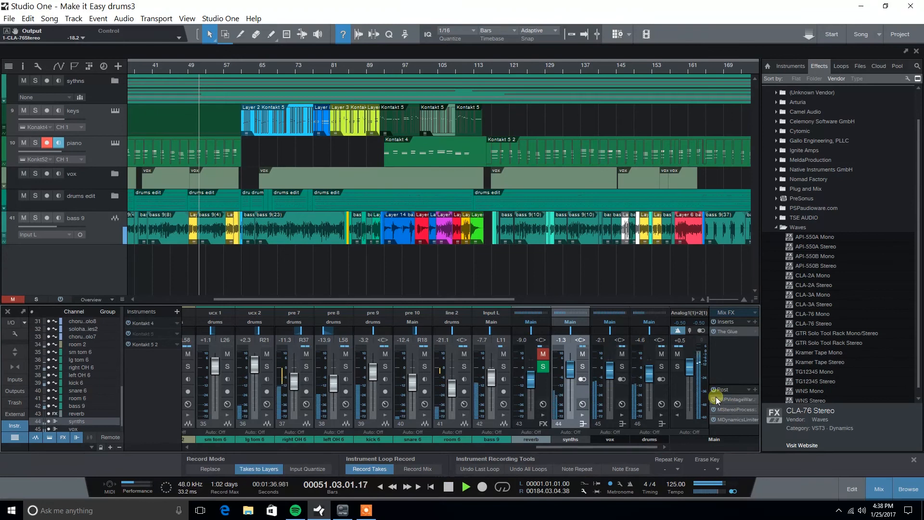
double_click(741, 399)
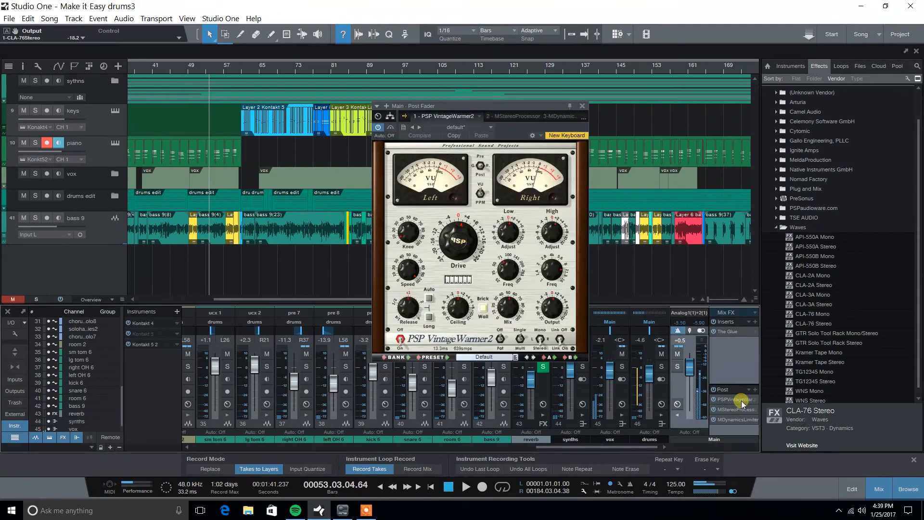
- Examine PSP VintageWarmer2's Drive, Ceiling, Low and High Adjust, Freq and Mix controls on the Main output, and close the plug-in
click(511, 271)
click(513, 244)
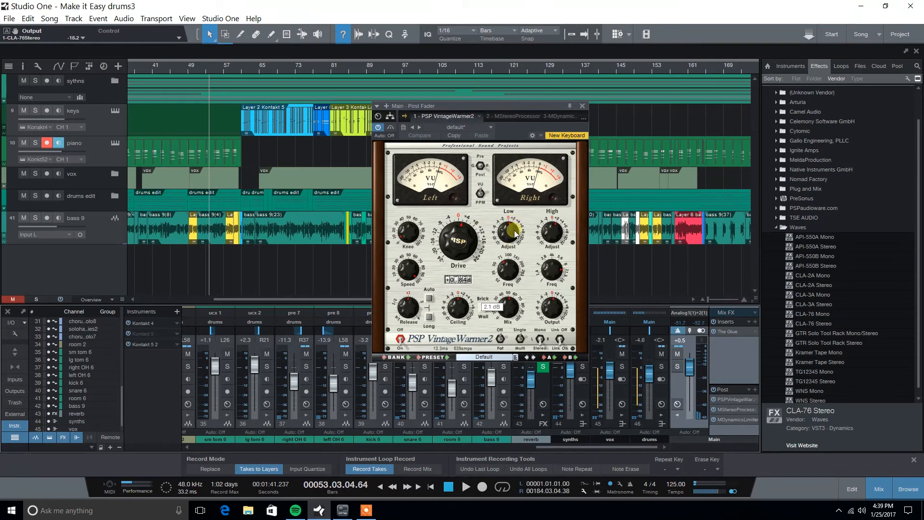
click(463, 227)
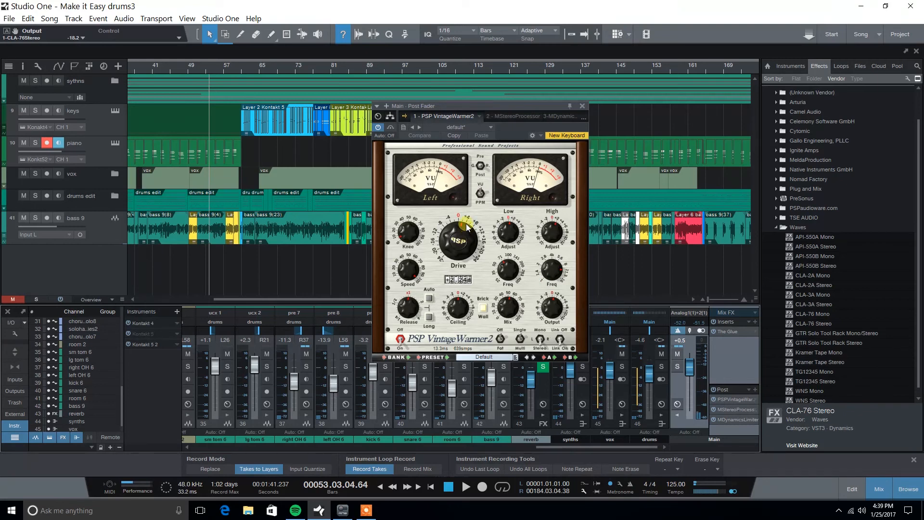
click(462, 307)
click(464, 227)
click(510, 232)
click(554, 280)
click(503, 265)
mouse_move(513, 306)
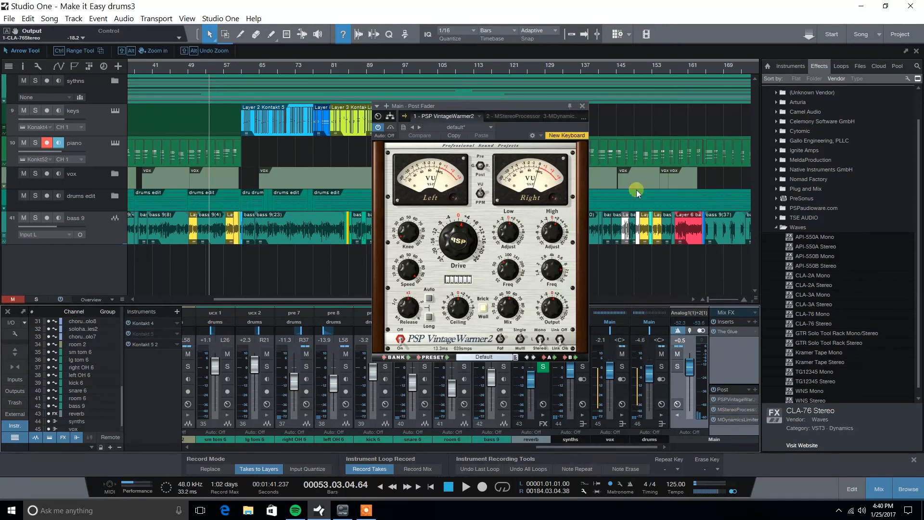
click(582, 106)
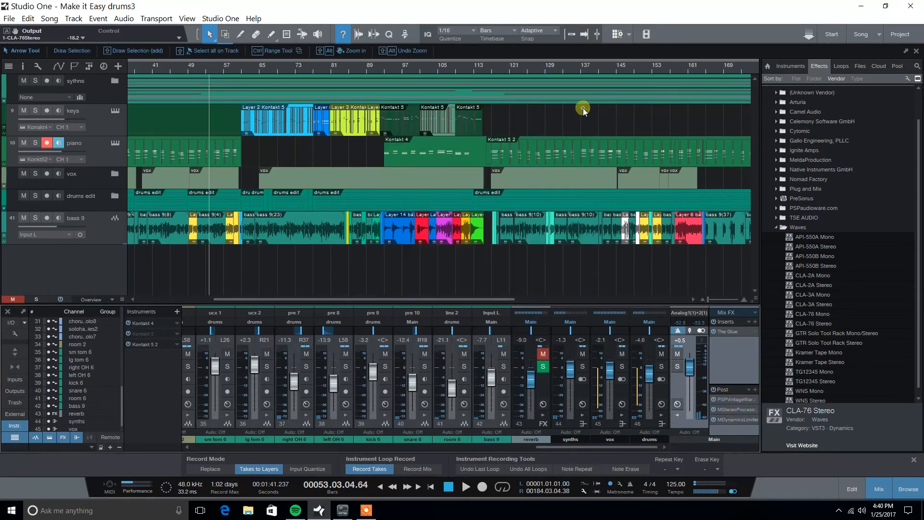
- Open the Main output's MStereoProcessor post effect and move its window clear of the post effects list
click(737, 408)
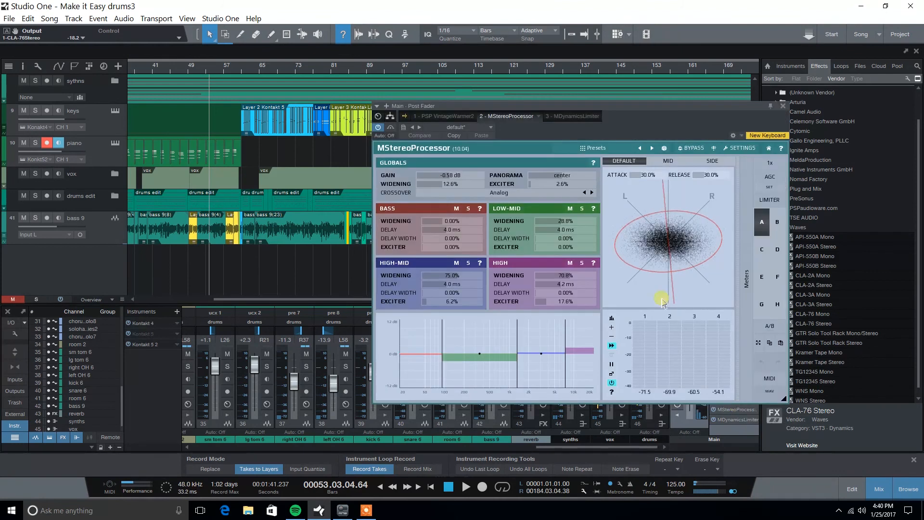
drag(677, 110, 669, 63)
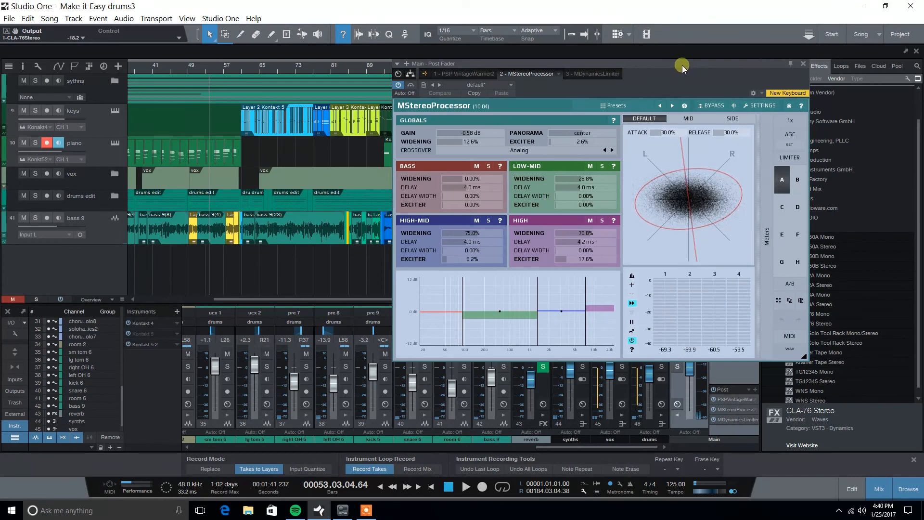
drag(682, 65, 703, 62)
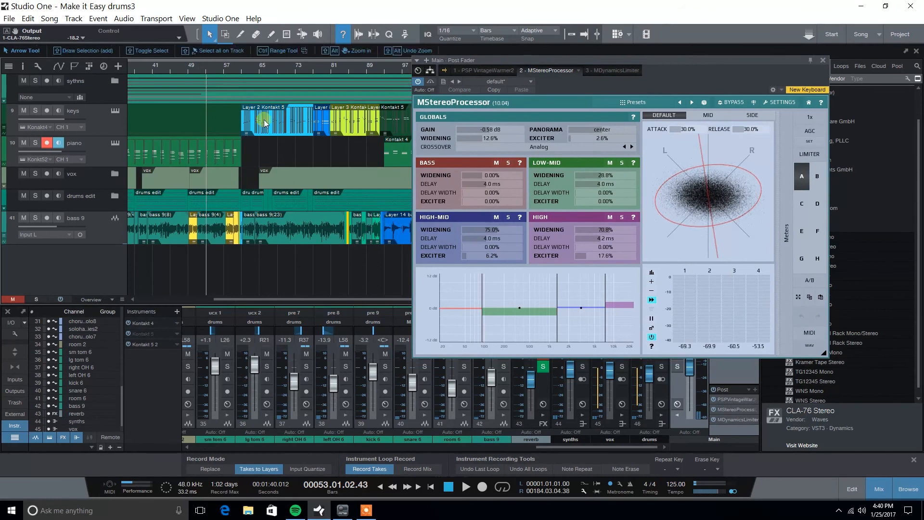
- Audition the mix from about bar 53 with MStereoProcessor bypassed, stop playback and re-enable the effect
click(199, 67)
click(714, 410)
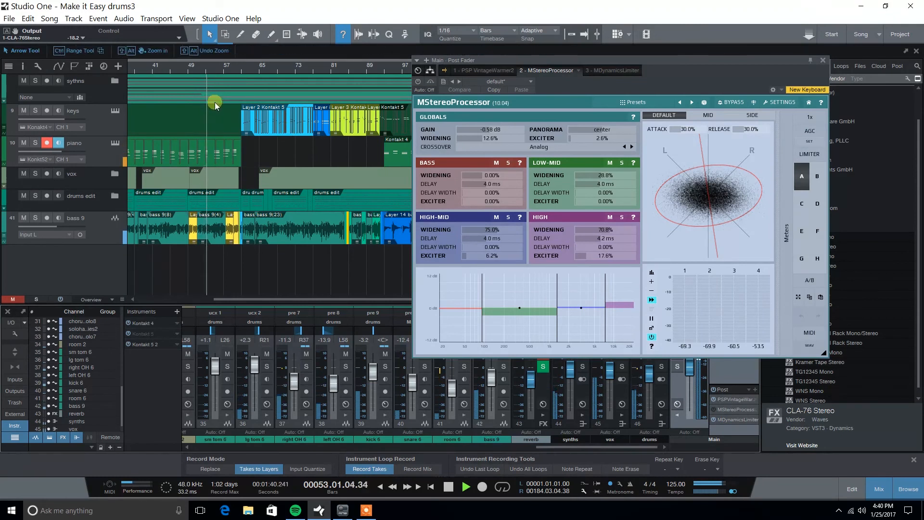
drag(203, 72, 207, 70)
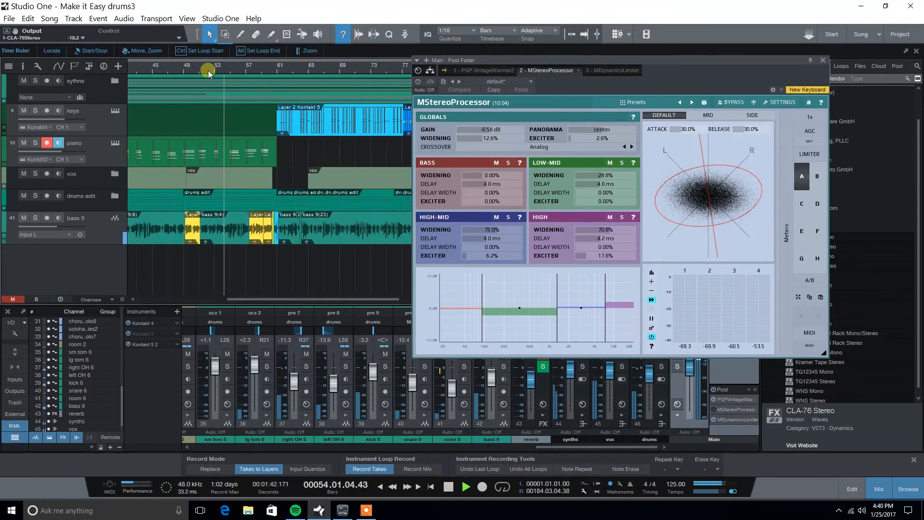
key(space)
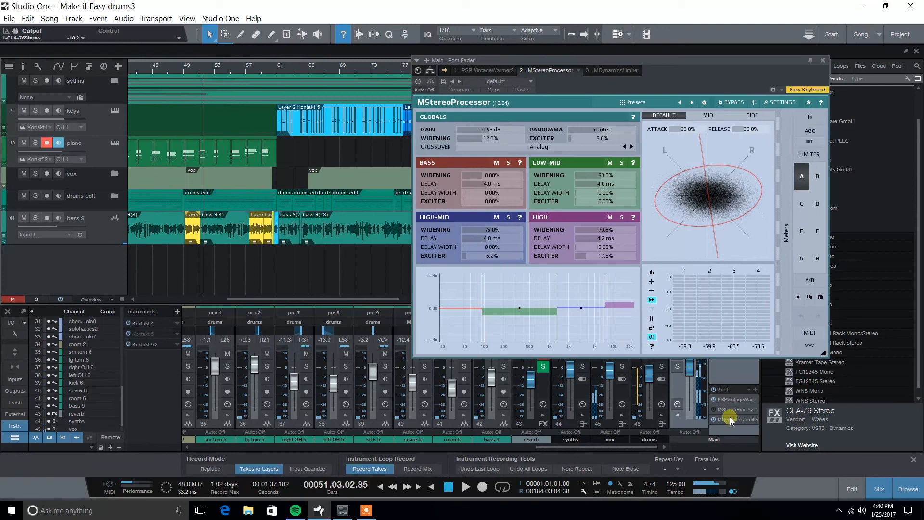
click(713, 409)
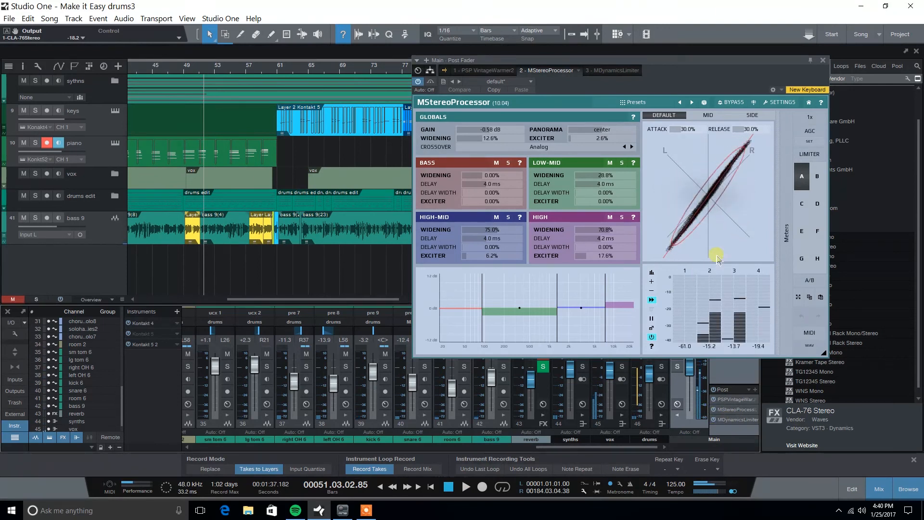
- Play the mix twice with MStereoProcessor active, watching its stereo field and band meters, and close the plug-in
key(space)
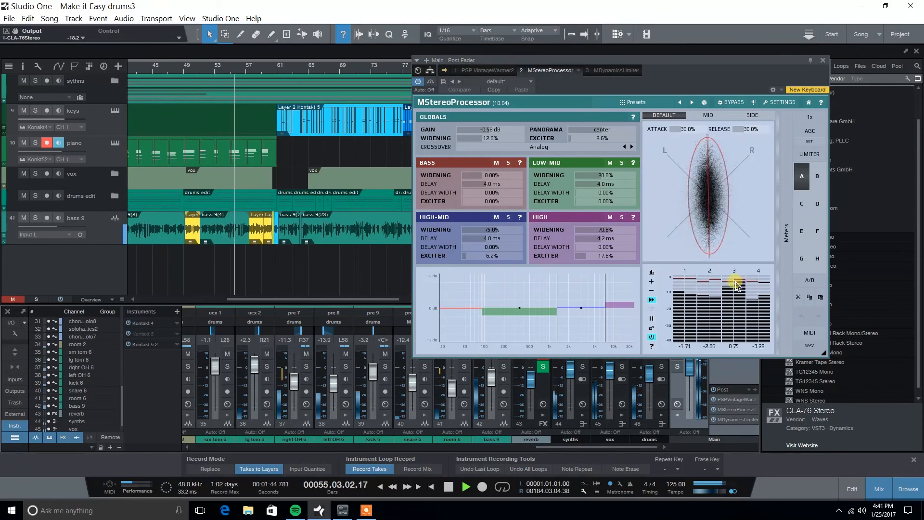
key(space)
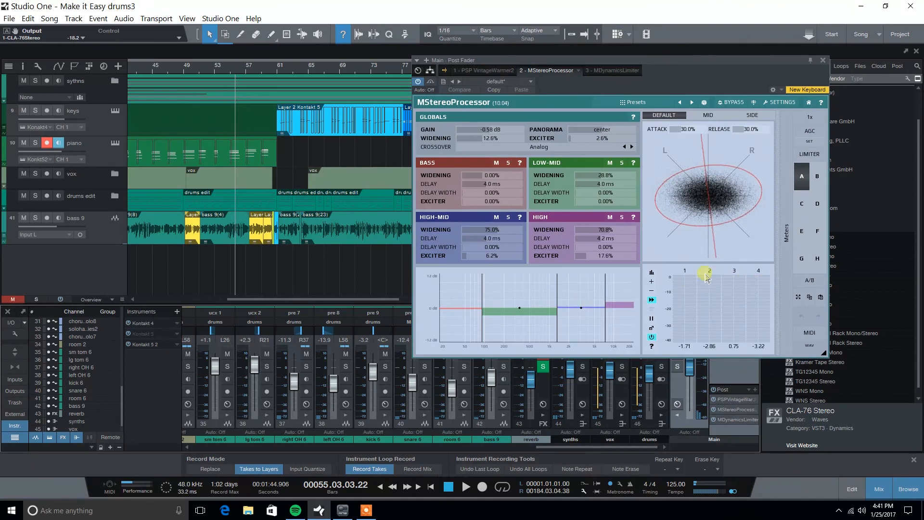
key(space)
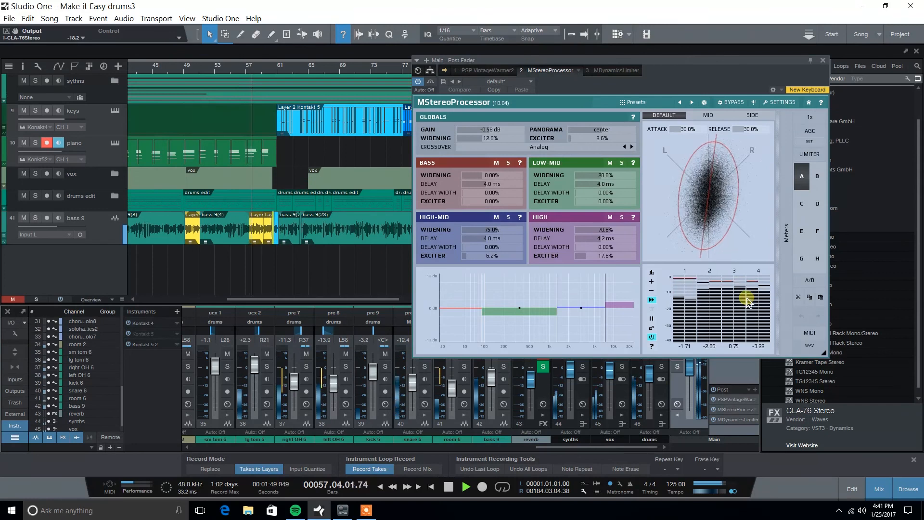
key(space)
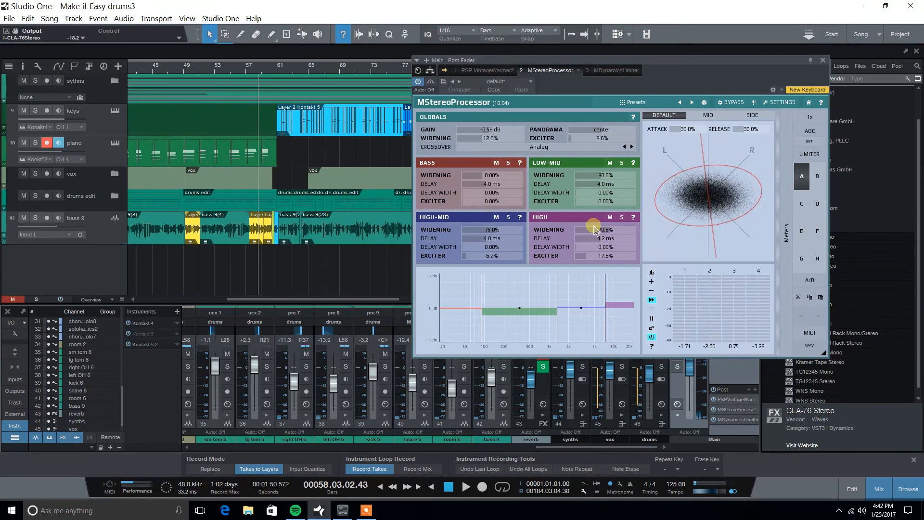
click(822, 60)
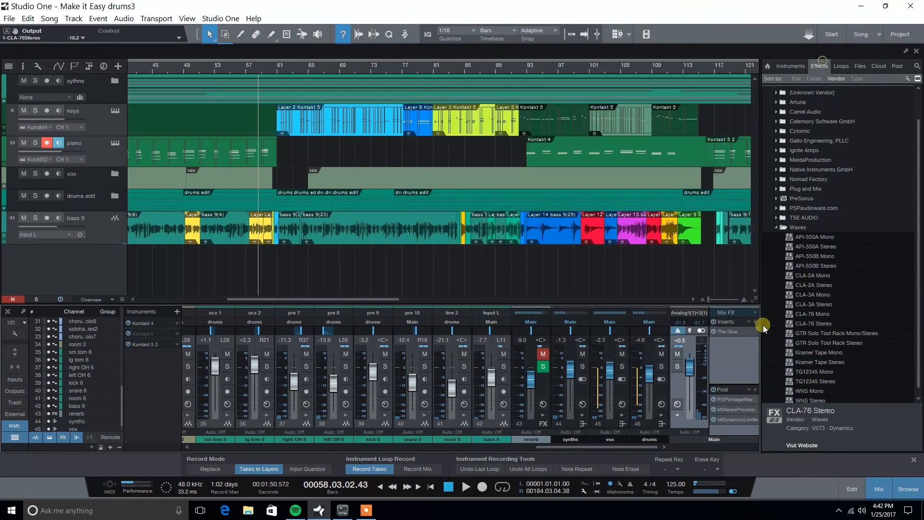
- Set the threshold of the Main output's MDynamicsLimiter to -0.28 dB while the mix plays, and close the plug-in
click(735, 421)
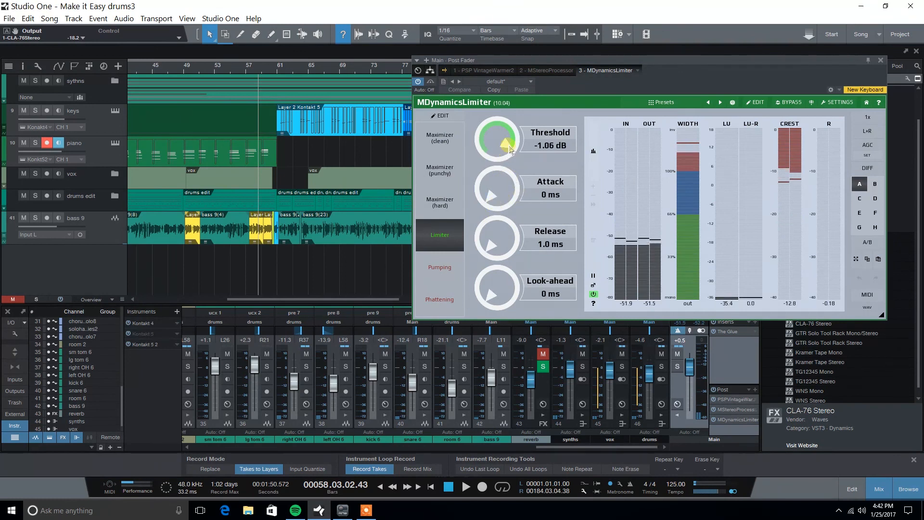
key(space)
drag(510, 150, 510, 145)
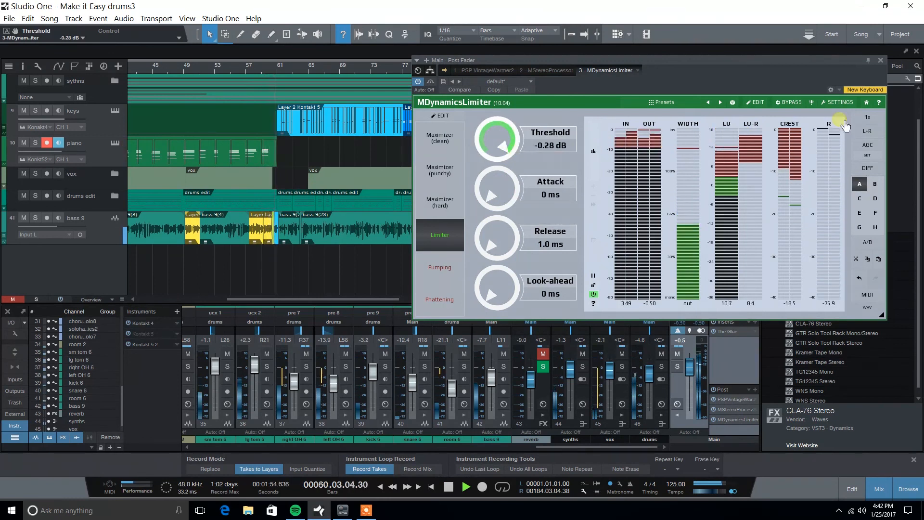
click(881, 60)
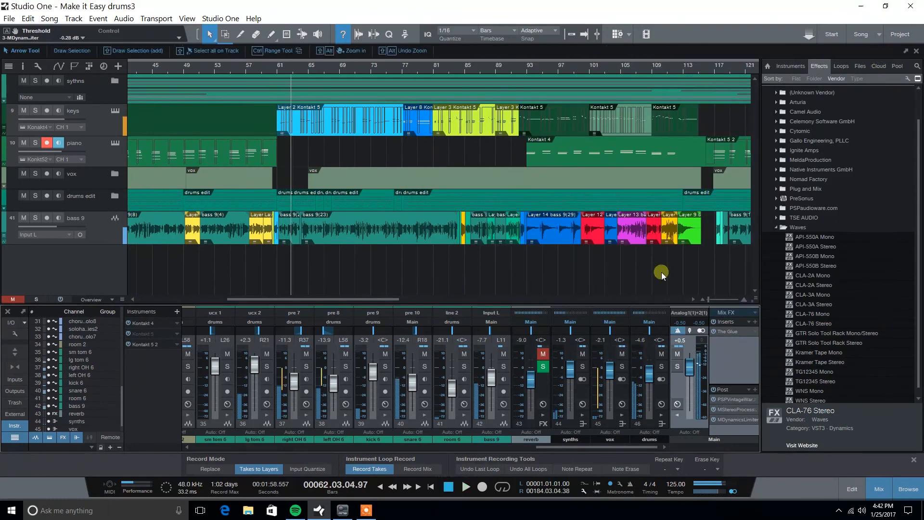
- Replay the mix from about bar 58, review the MDynamicsLimiter settings and close the plug-in
click(259, 70)
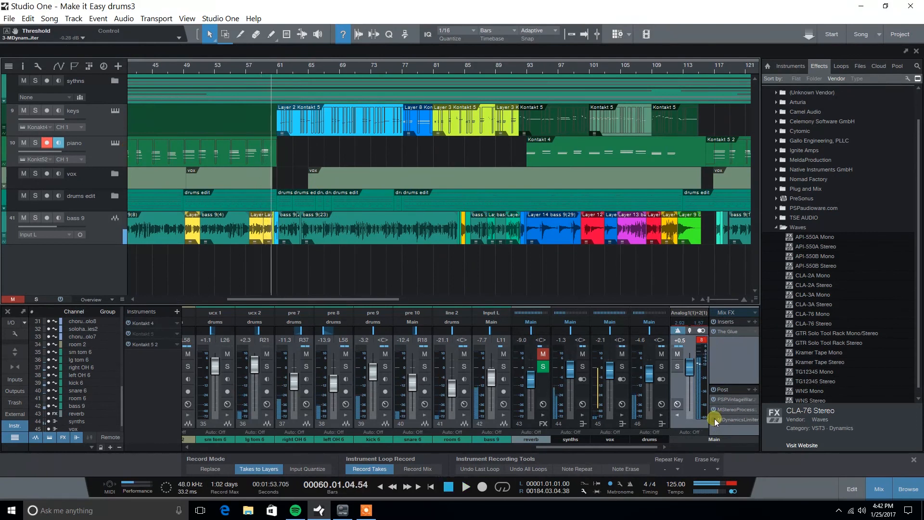
double_click(729, 420)
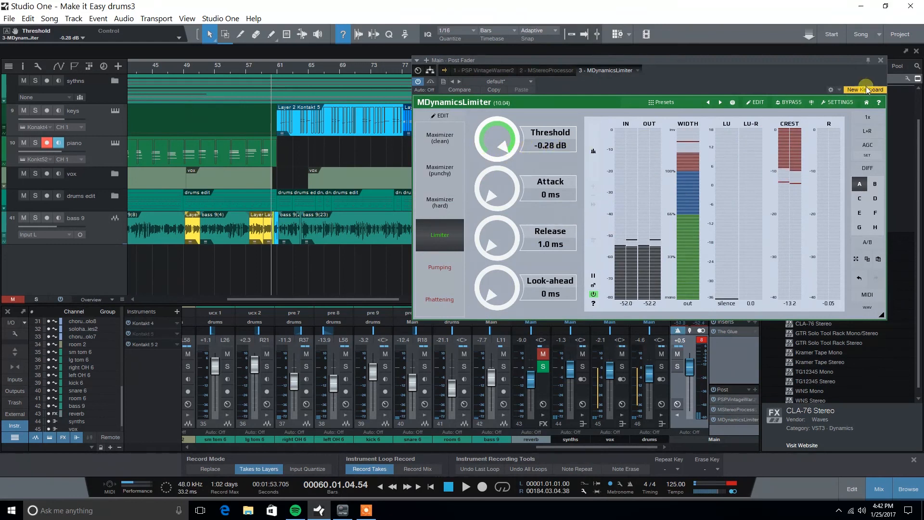
click(881, 61)
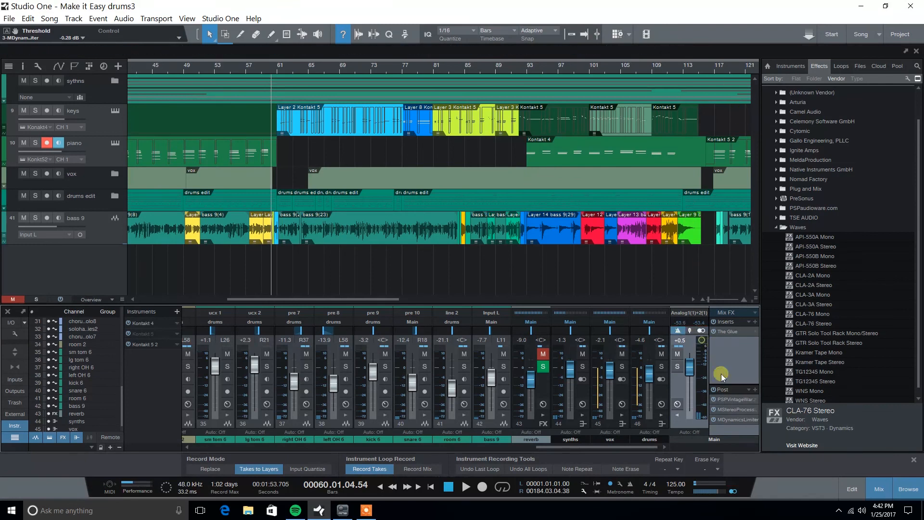
- Review the Main output's PSP VintageWarmer2 and MStereoProcessor settings again, closing each plug-in window
click(738, 398)
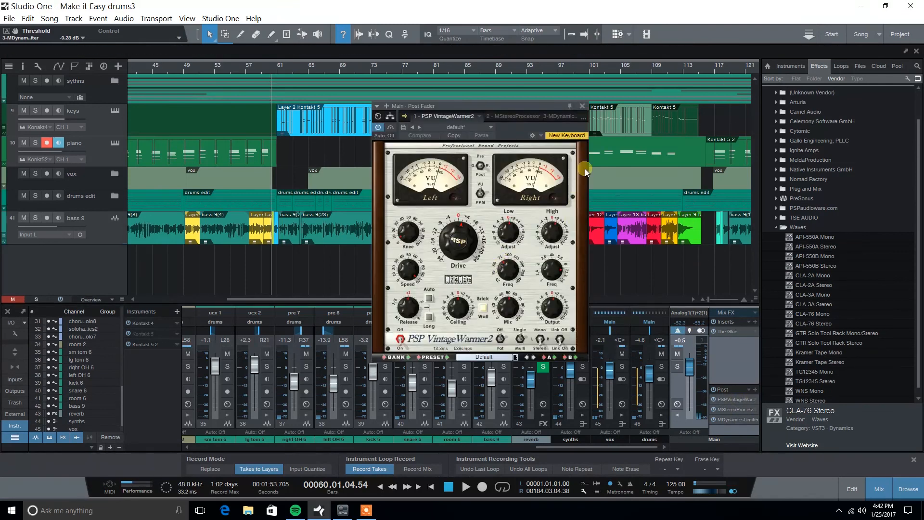
click(582, 106)
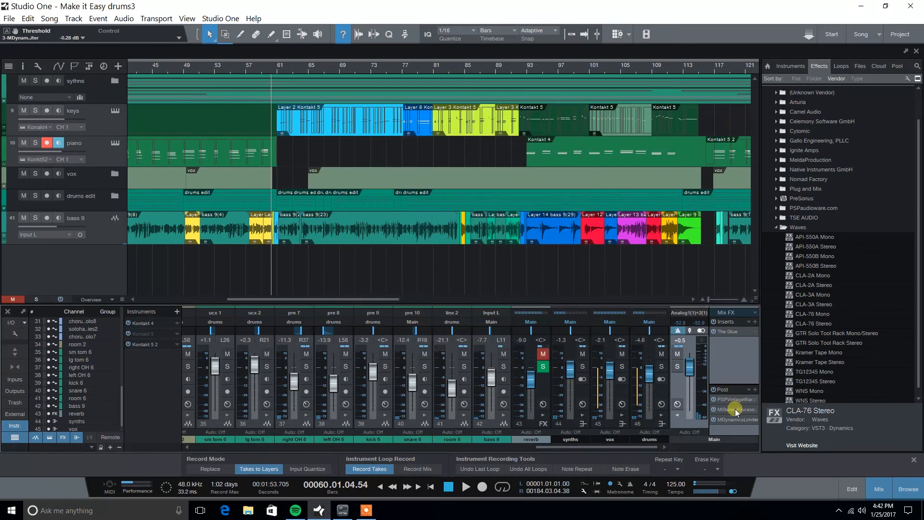
click(735, 409)
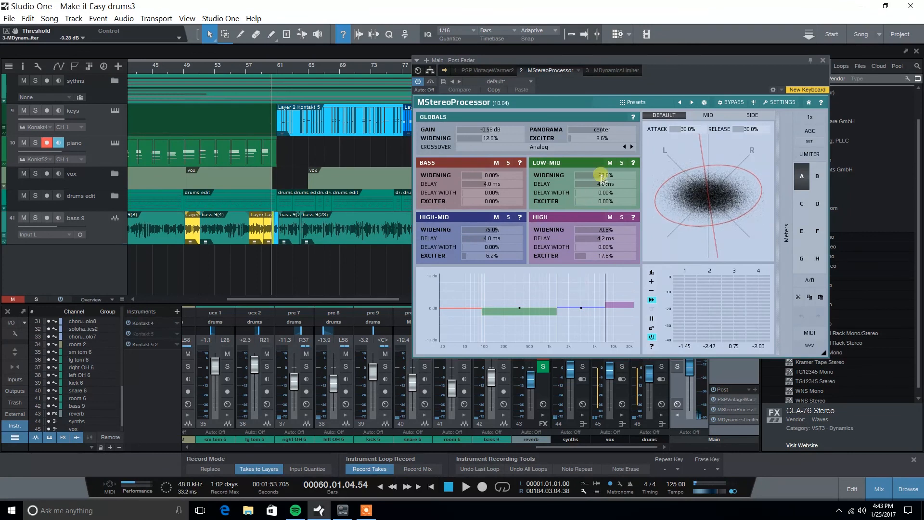
click(821, 60)
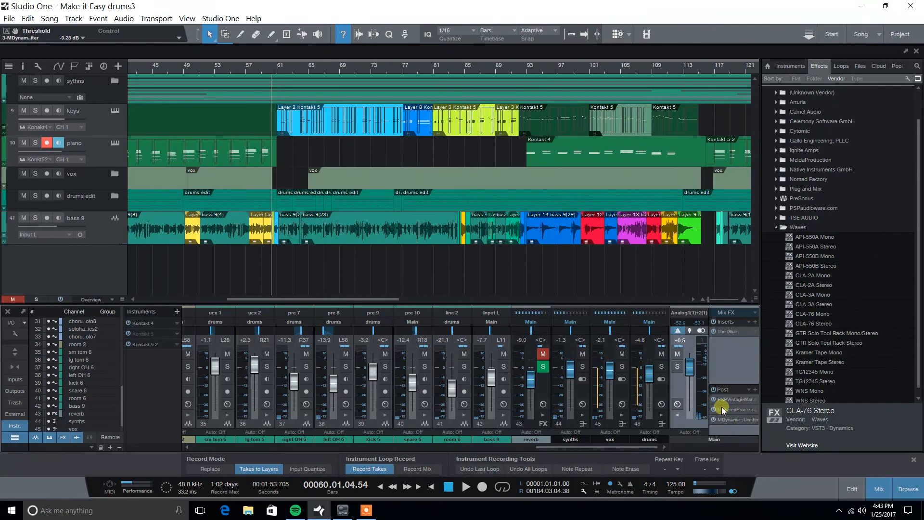
- Play the full mix from about bar 54 with all Main output effects active, replay the passage, and stop playback
drag(358, 67, 444, 87)
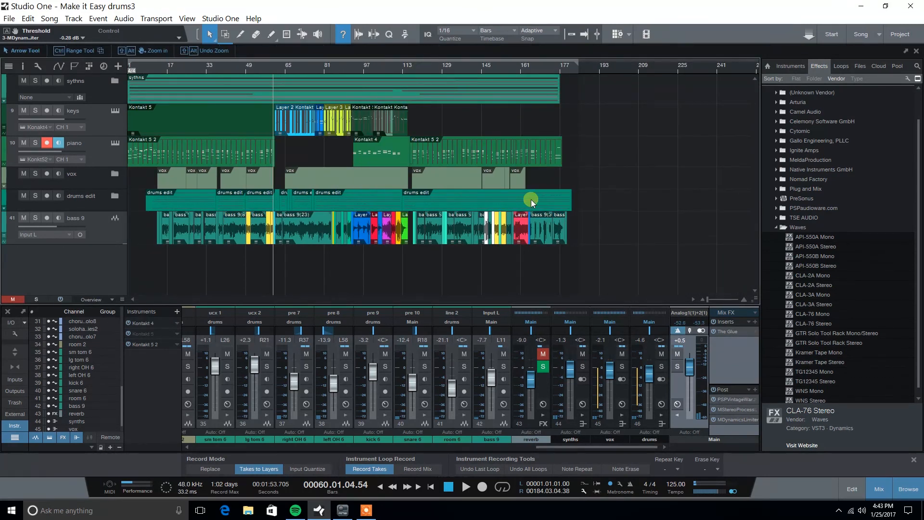
click(263, 68)
click(281, 125)
click(312, 177)
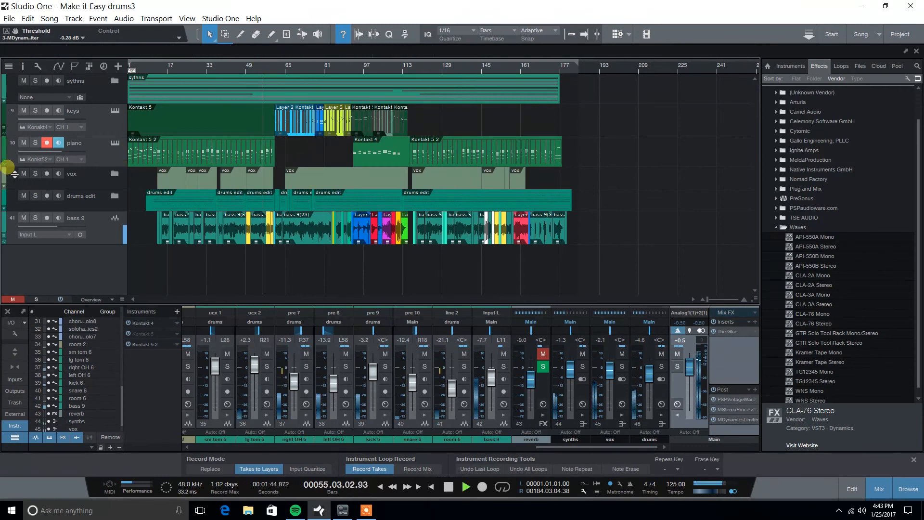
click(258, 128)
drag(257, 72, 269, 88)
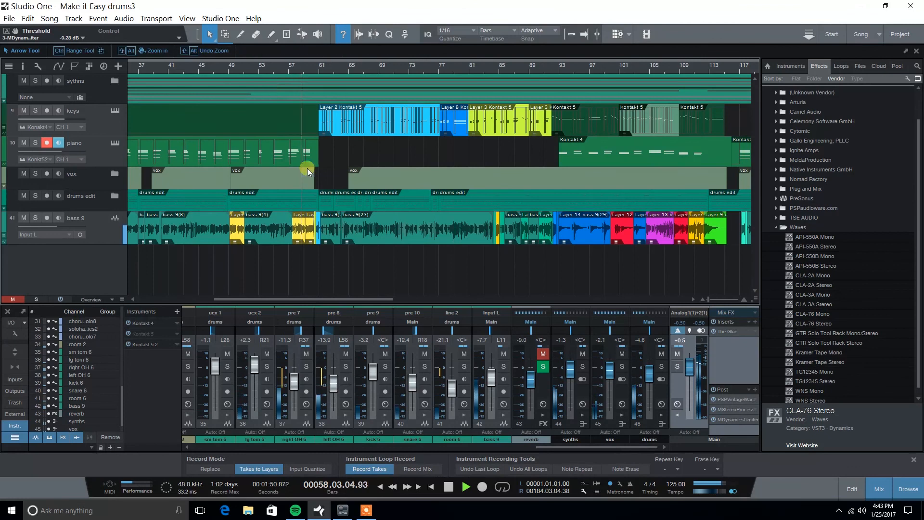
key(space)
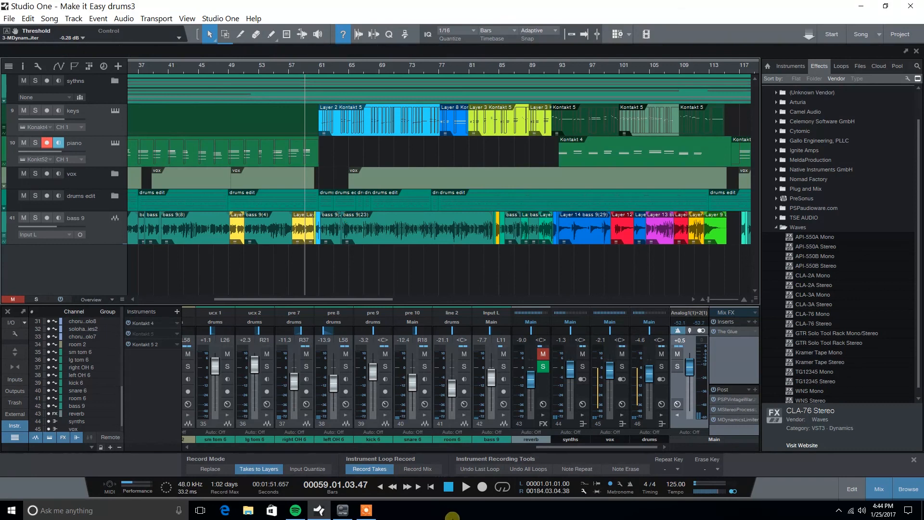
click(448, 486)
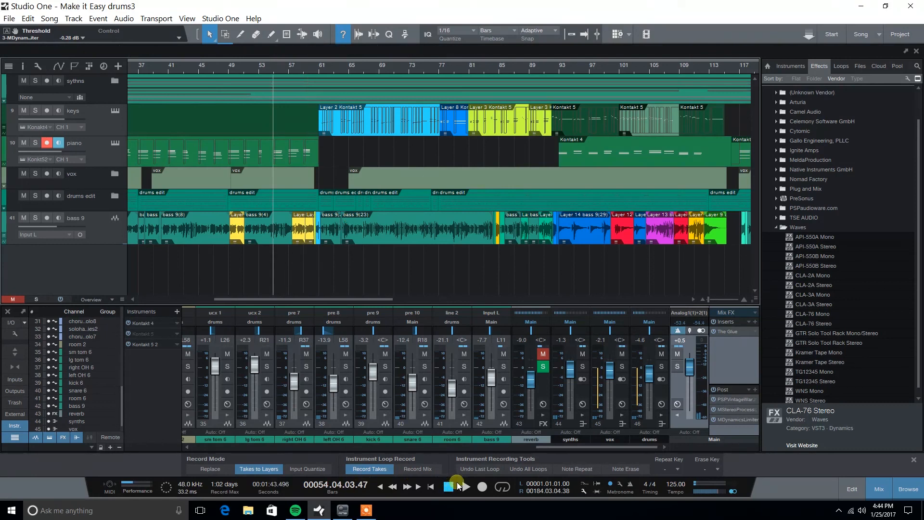